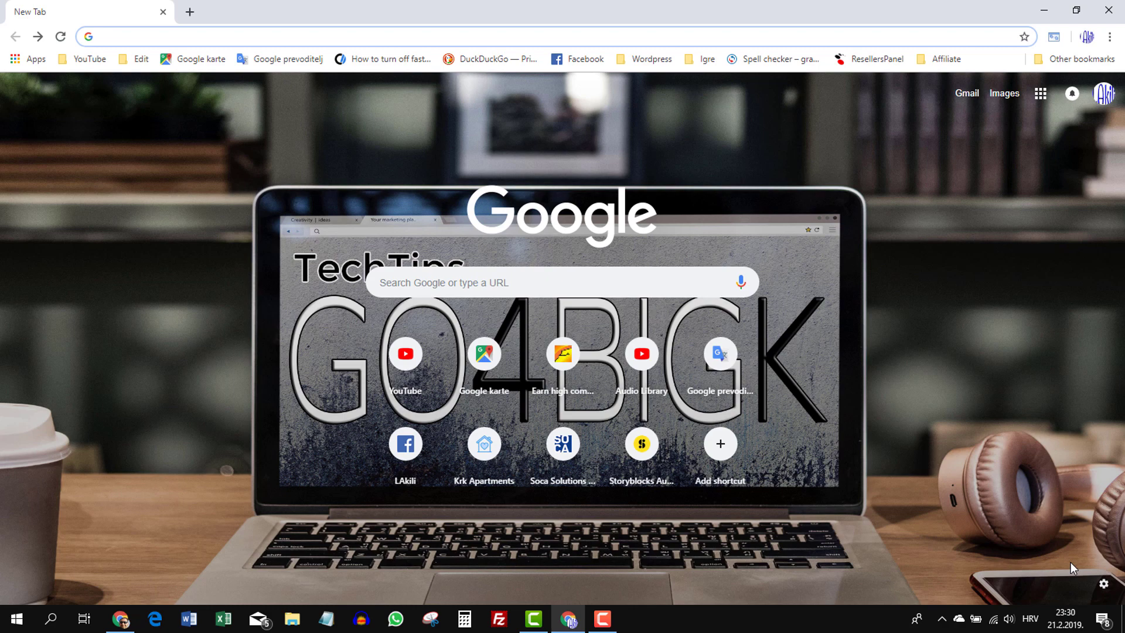
Search Google for 'my map' and open the Google My Maps result
left_click(584, 288)
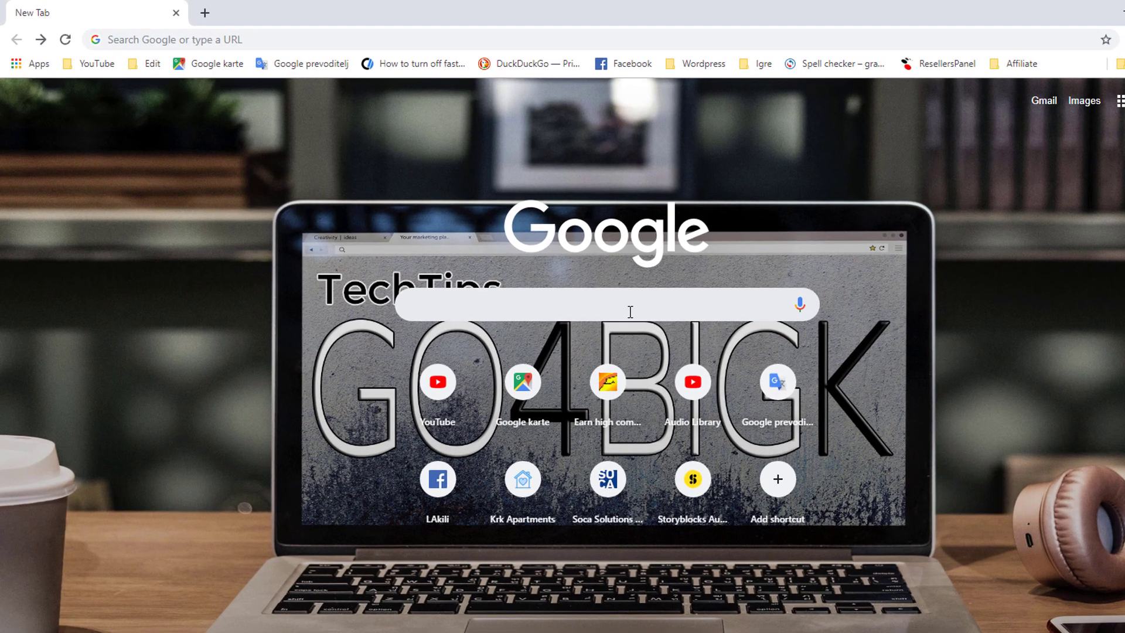
type("my map")
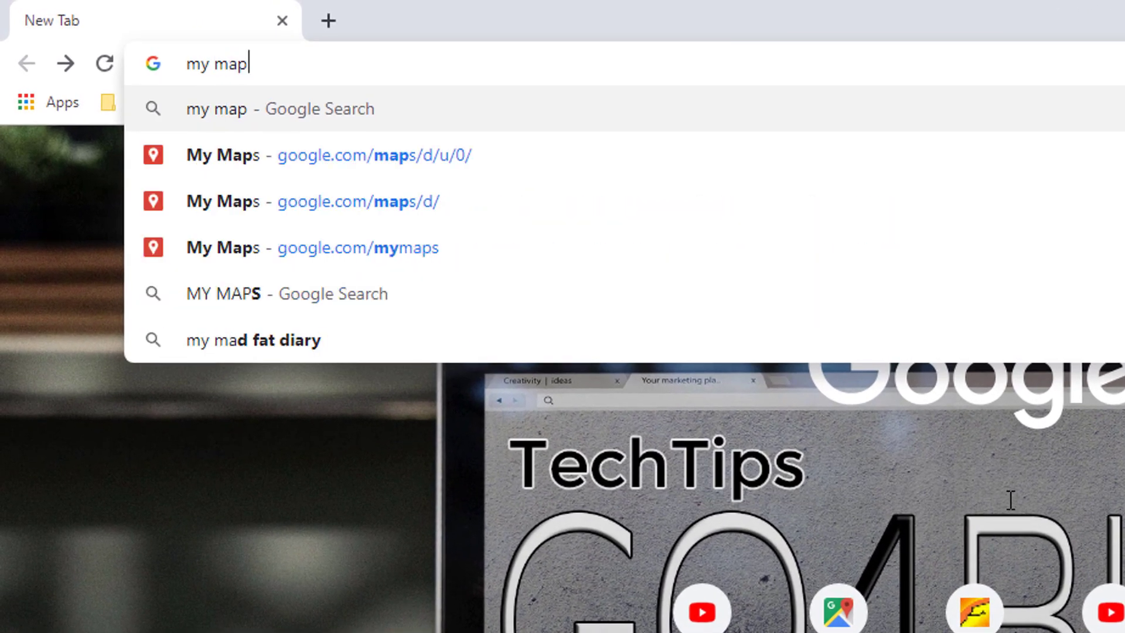
key("Return")
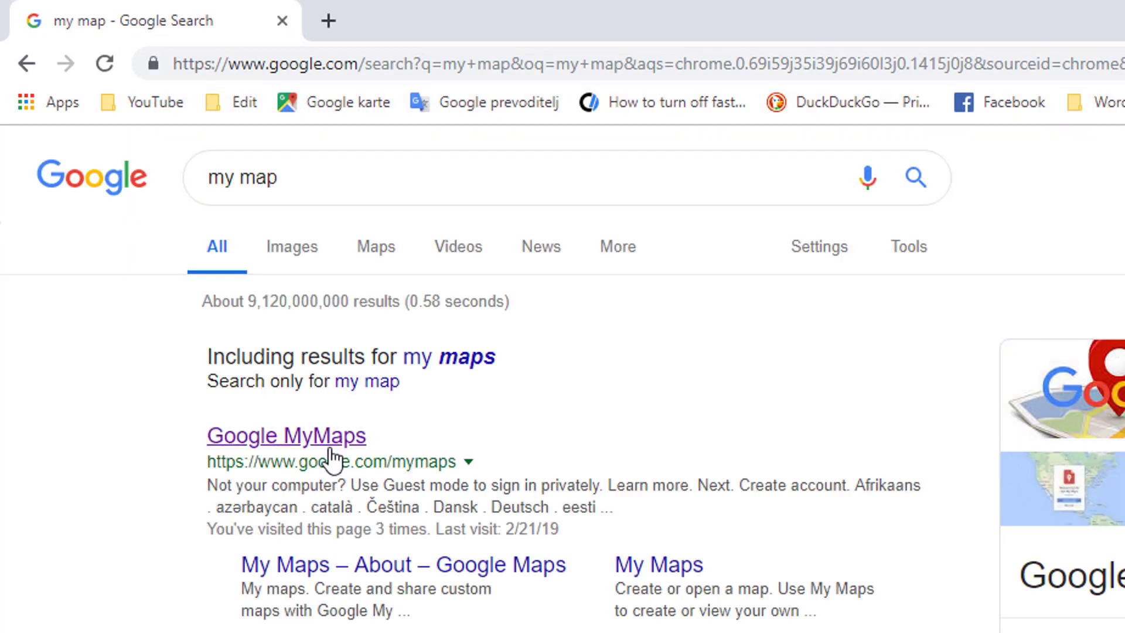
left_click(332, 442)
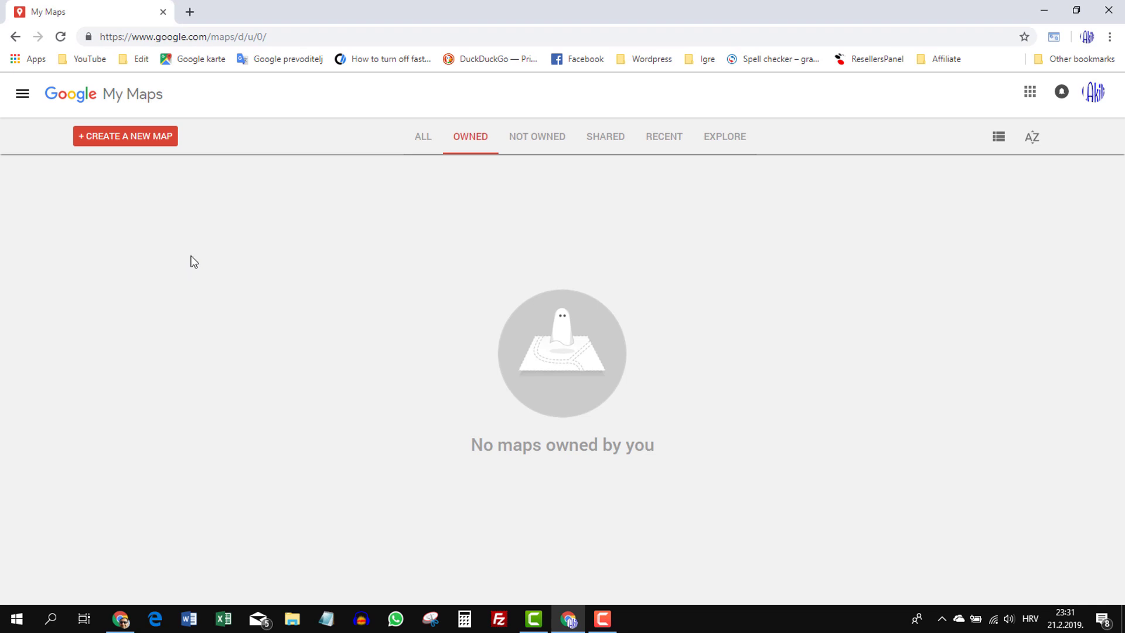
Start a new blank Untitled map from the My Maps home page
left_click(144, 148)
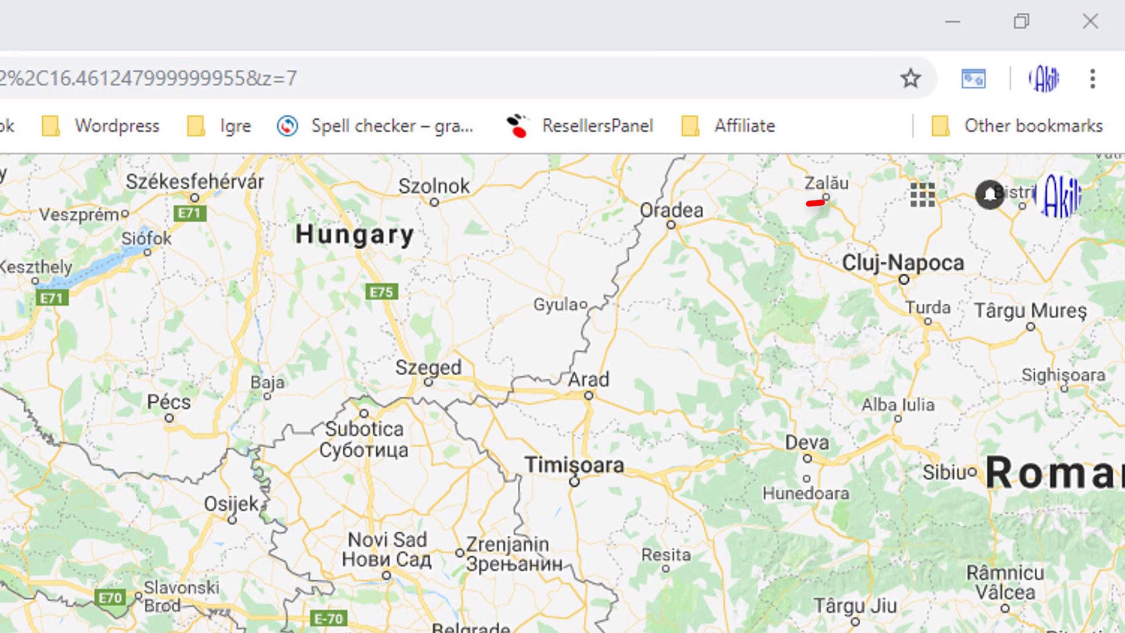
left_click_drag(977, 95, 1064, 92)
left_click_drag(954, 172, 943, 240)
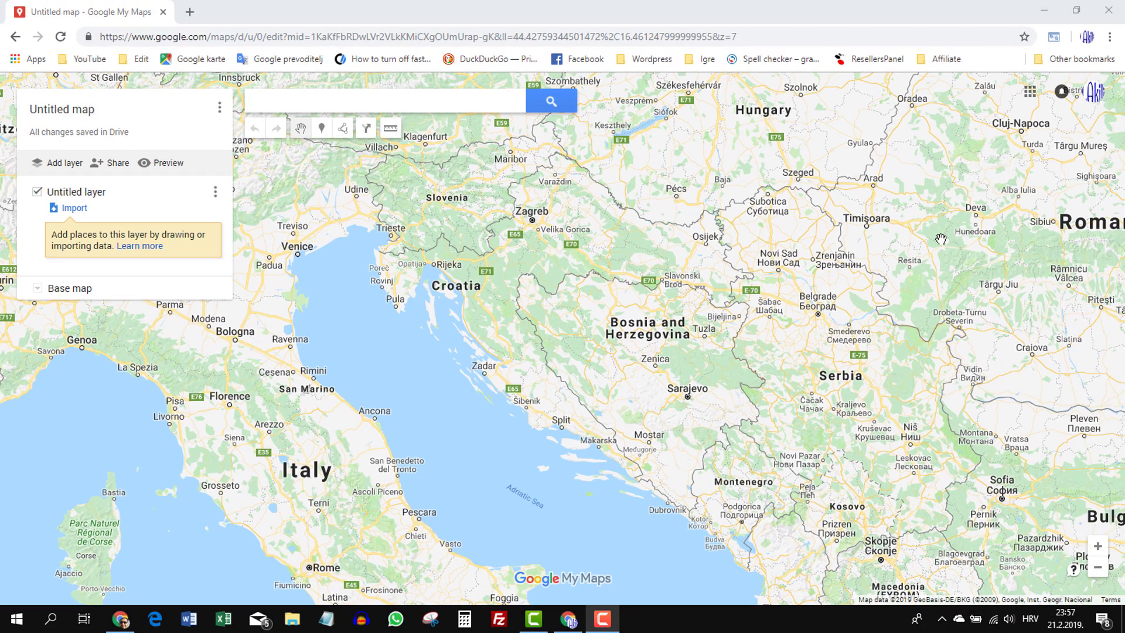
Search the map for 'santa barbara usa', choose Santa Barbara, CA, and close its card
left_click(324, 110)
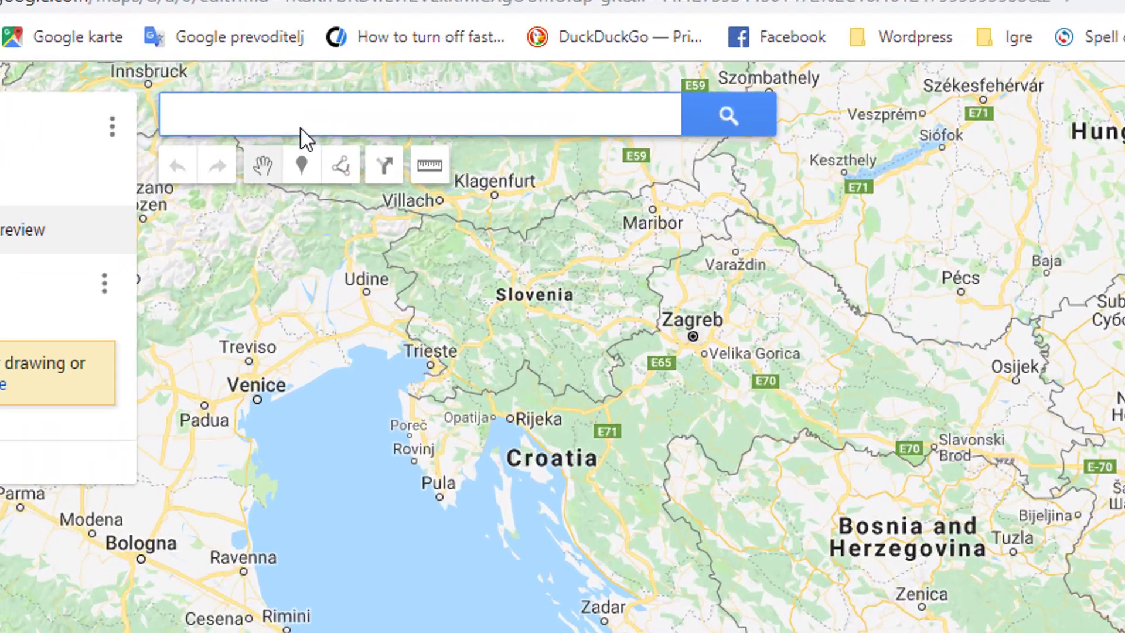
type("santa")
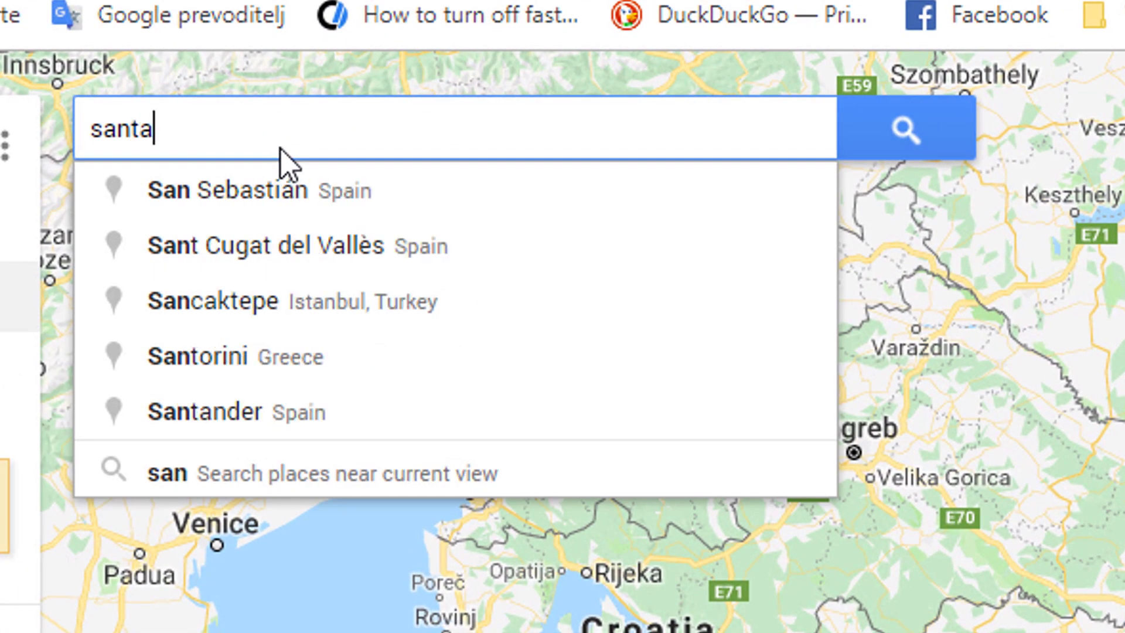
type(" barbara ")
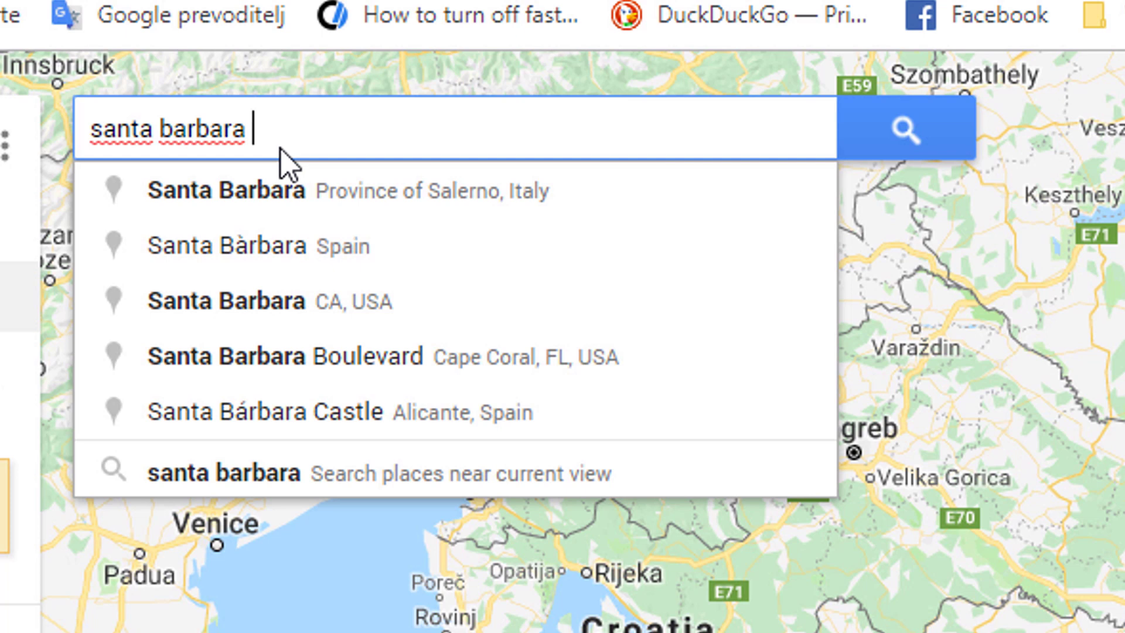
type("usa")
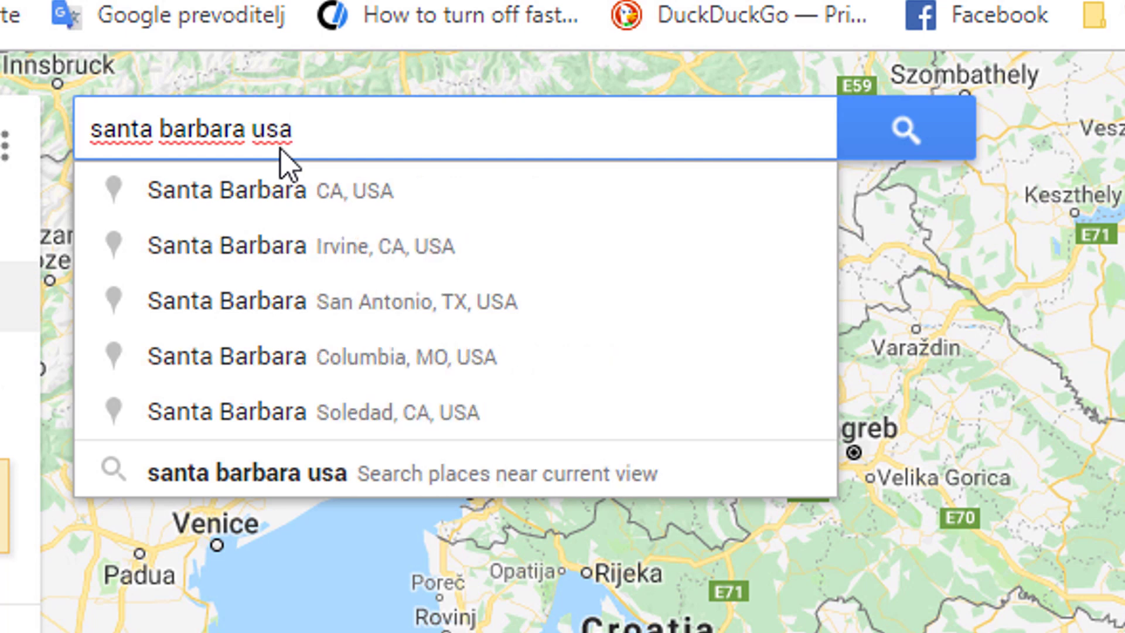
left_click(349, 201)
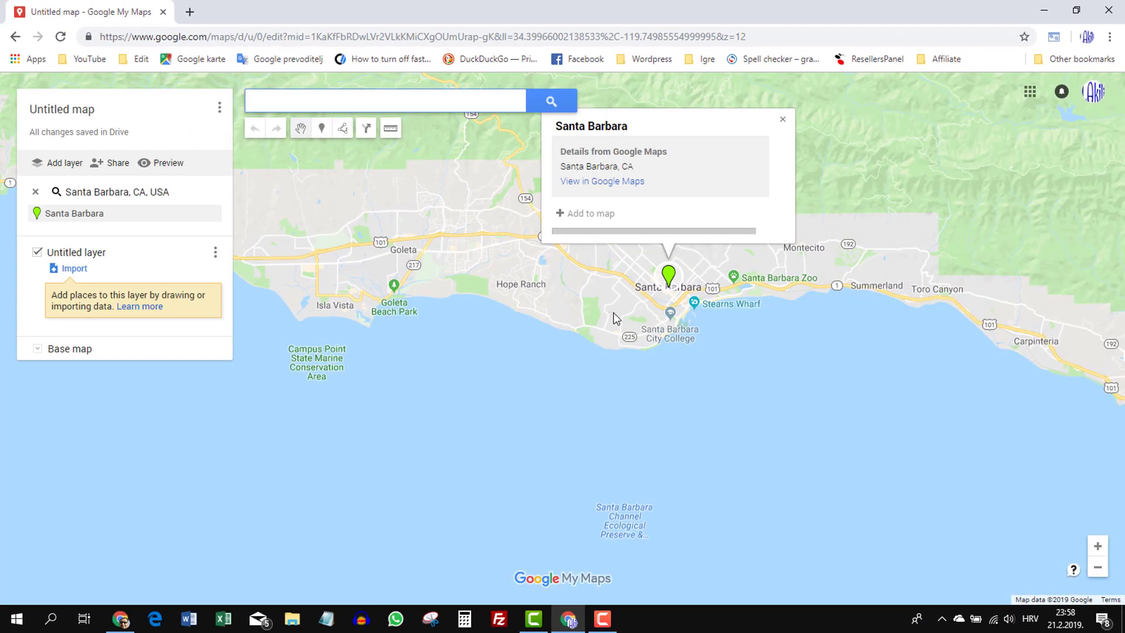
left_click(784, 121)
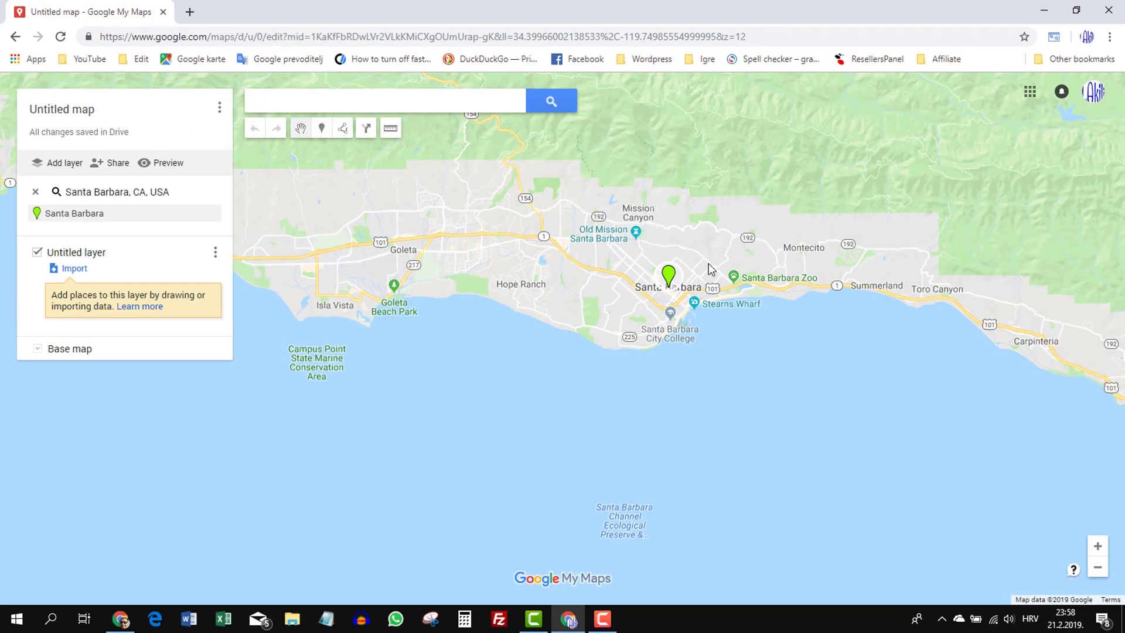
Zoom in on the harbor to show the hotels along Cabrillo Blvd
scroll(689, 313, "up", 2)
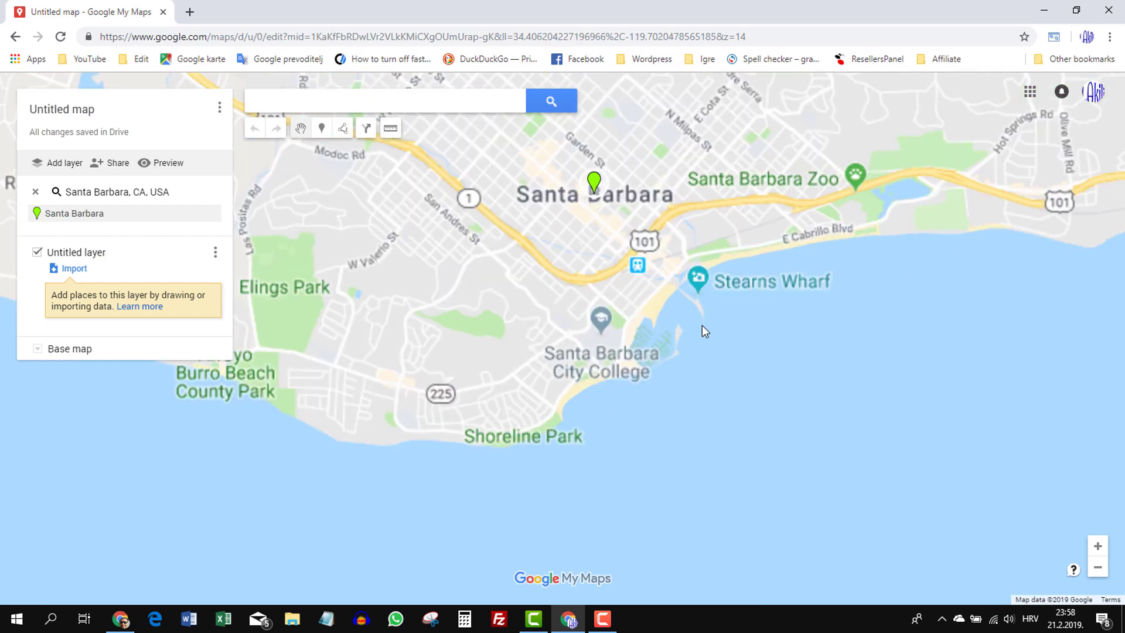
scroll(708, 280, "up", 1)
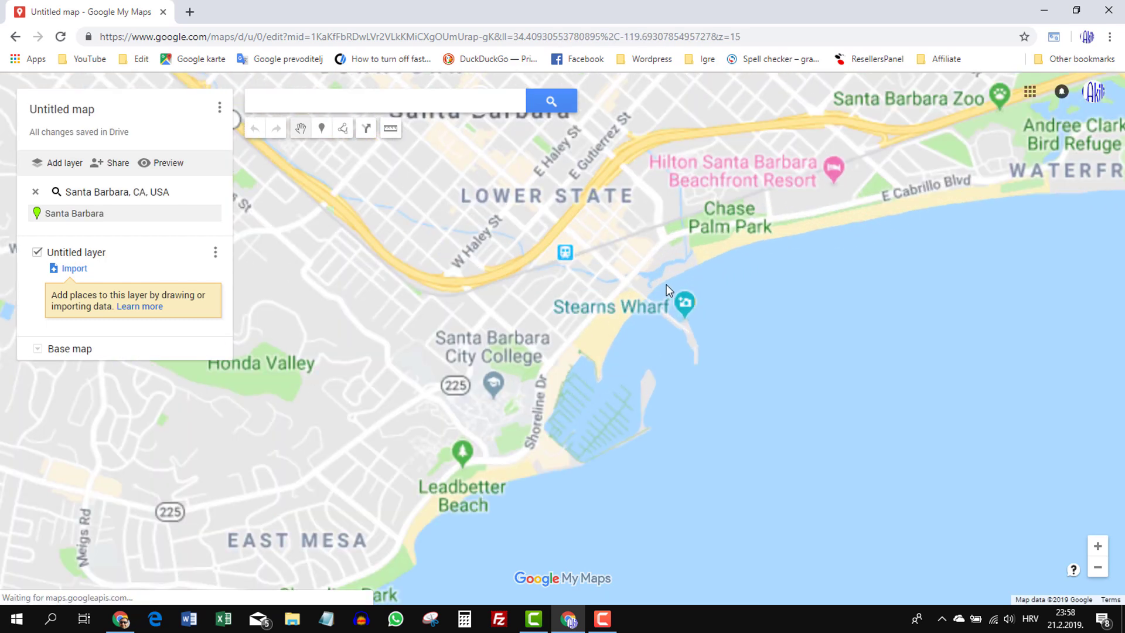
scroll(605, 307, "up", 1)
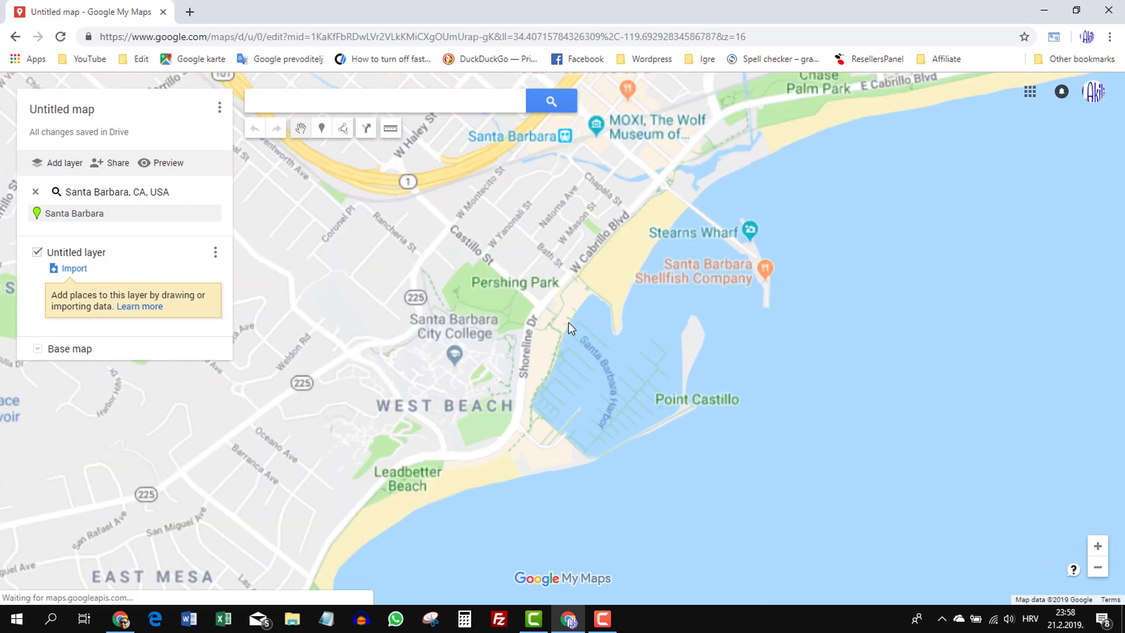
left_click_drag(610, 340, 592, 421)
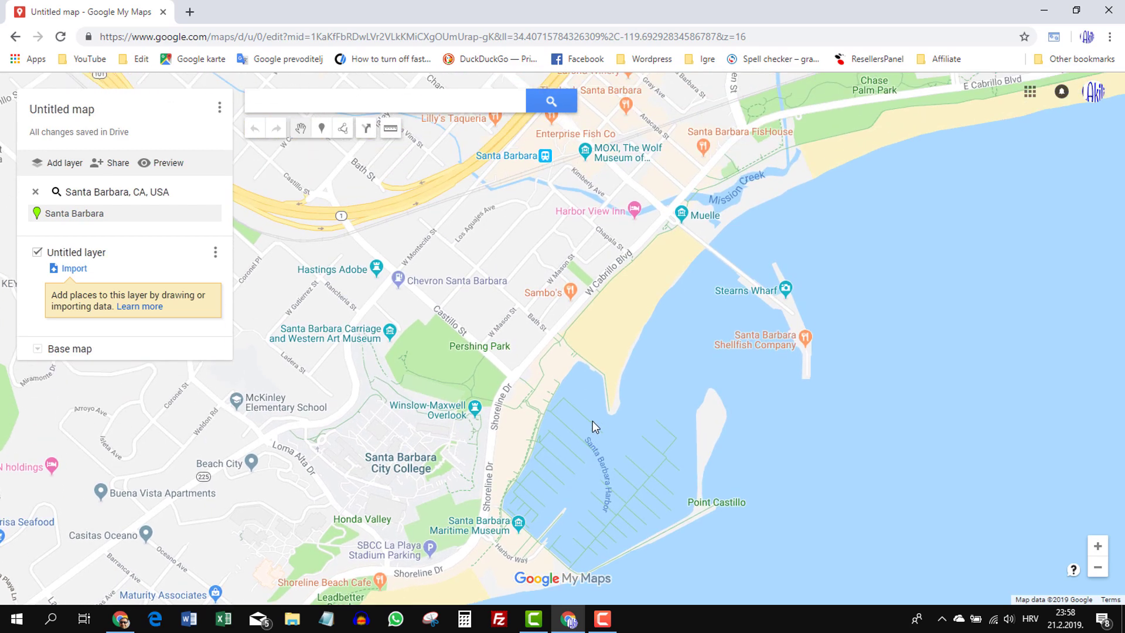
scroll(610, 407, "up", 1)
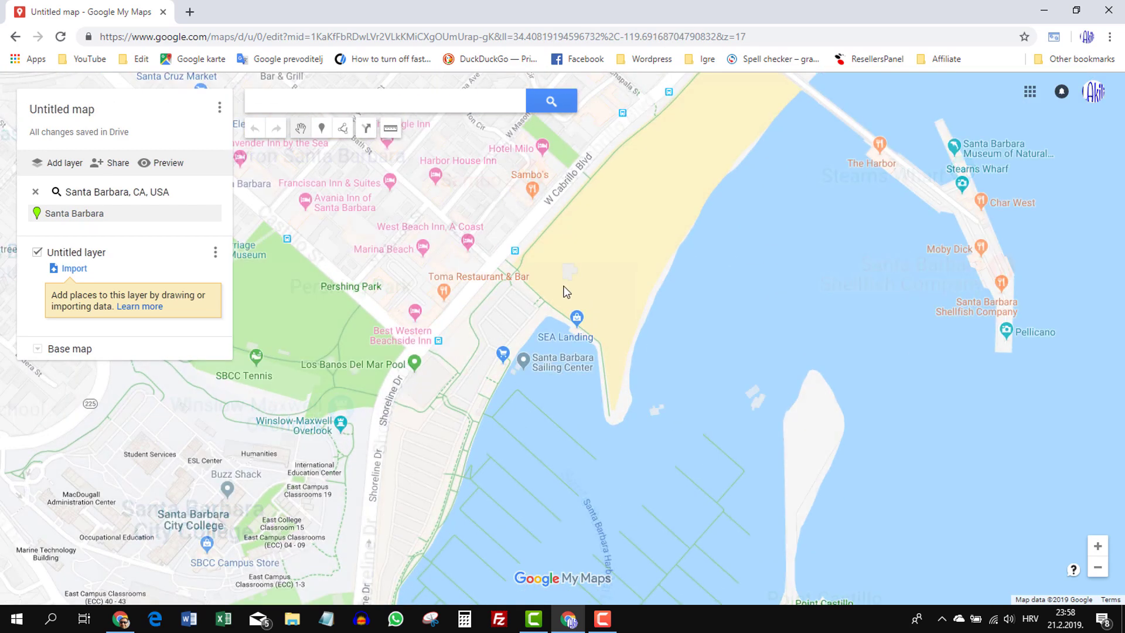
left_click_drag(565, 289, 677, 427)
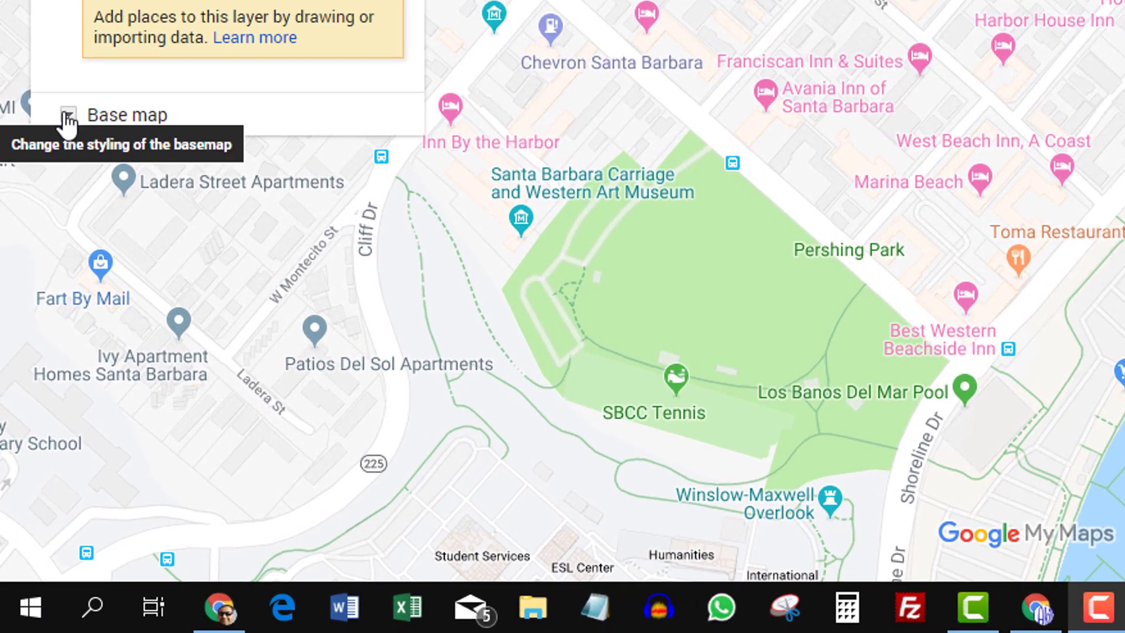
Try the dark landmass and standard base map styles, then settle on Satellite
left_click(68, 116)
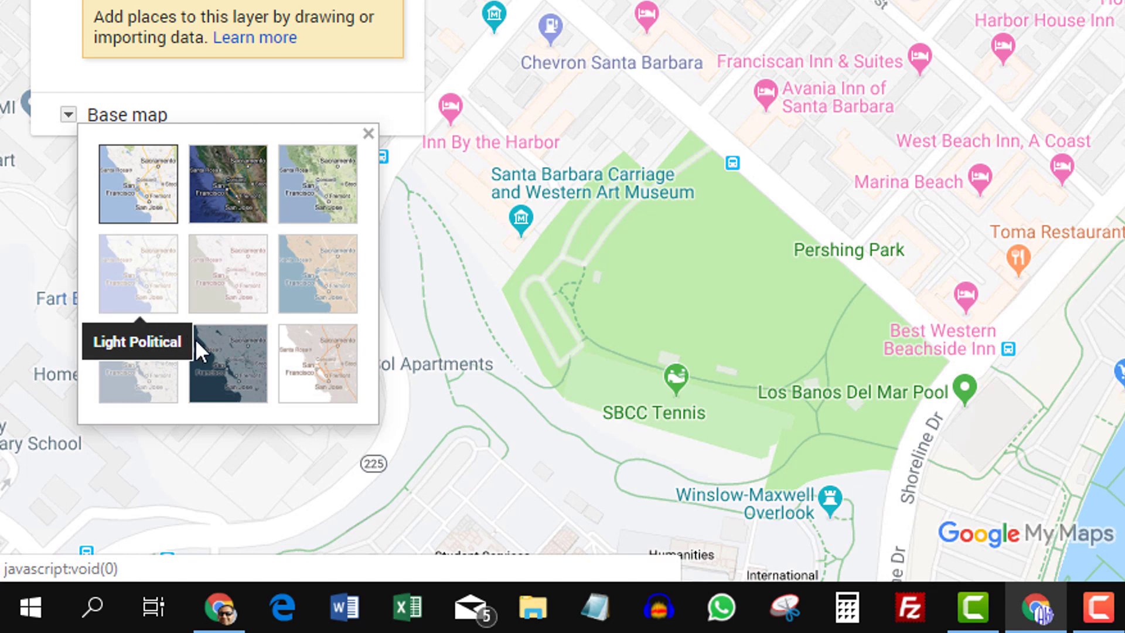
left_click(220, 376)
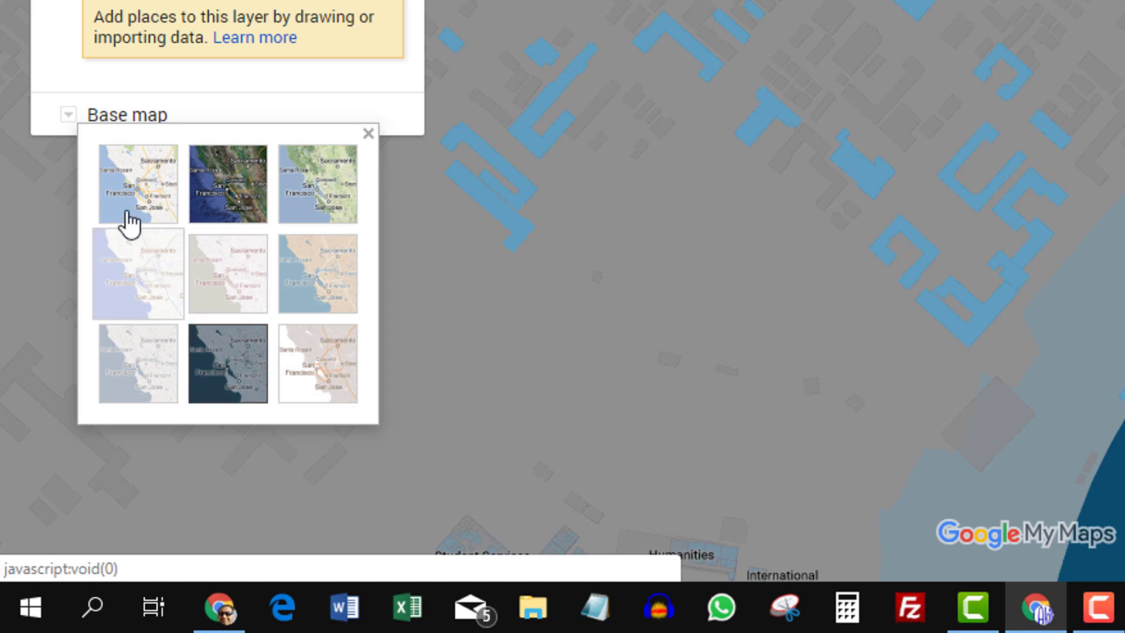
left_click(123, 193)
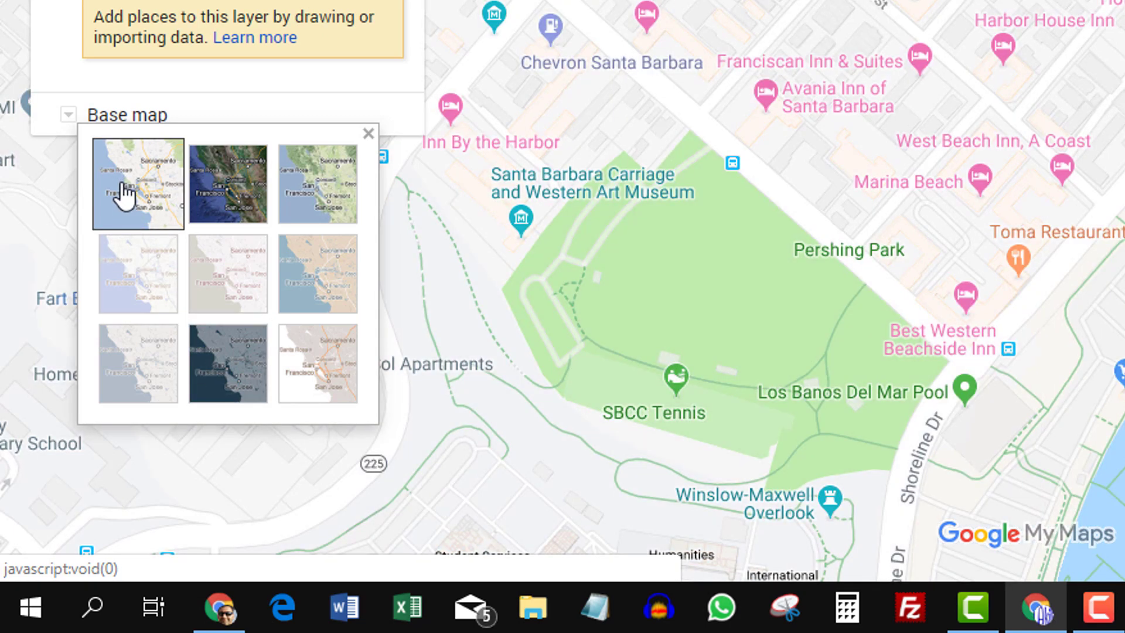
left_click(228, 195)
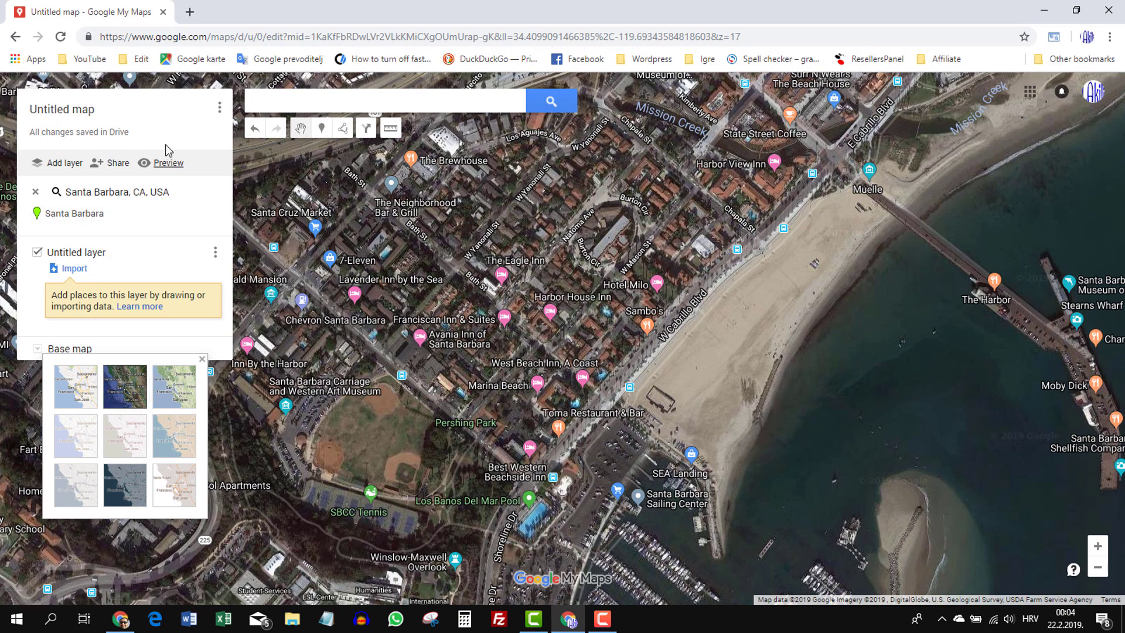
Title the map 'The Eagle Inn' with description 'The coolest place in Santa Barbara.'
left_click(70, 110)
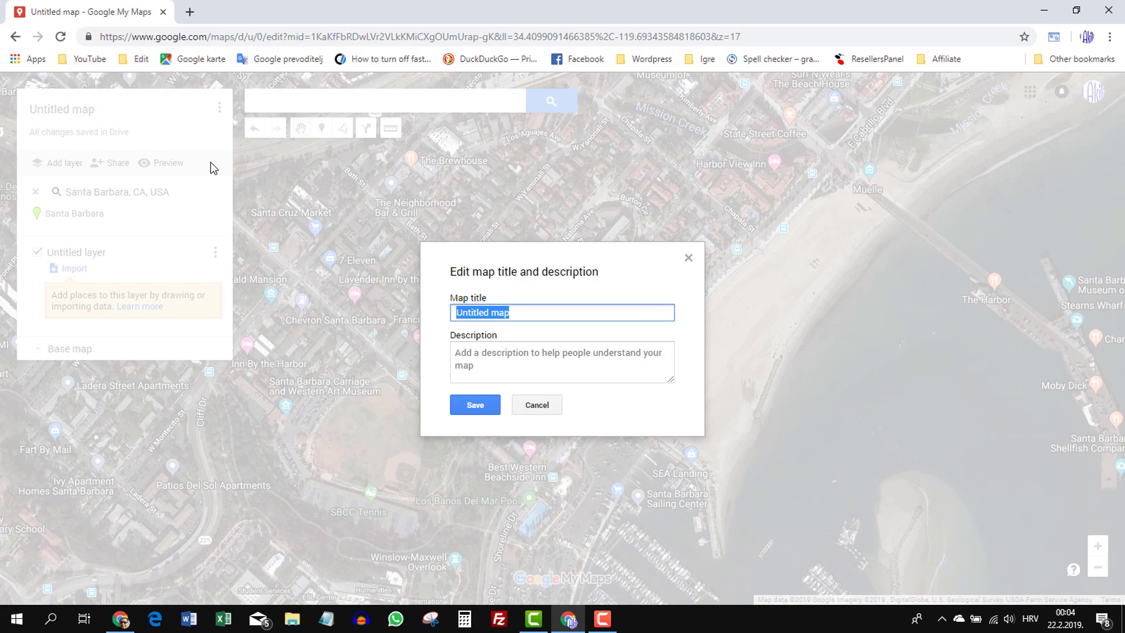
left_click(543, 408)
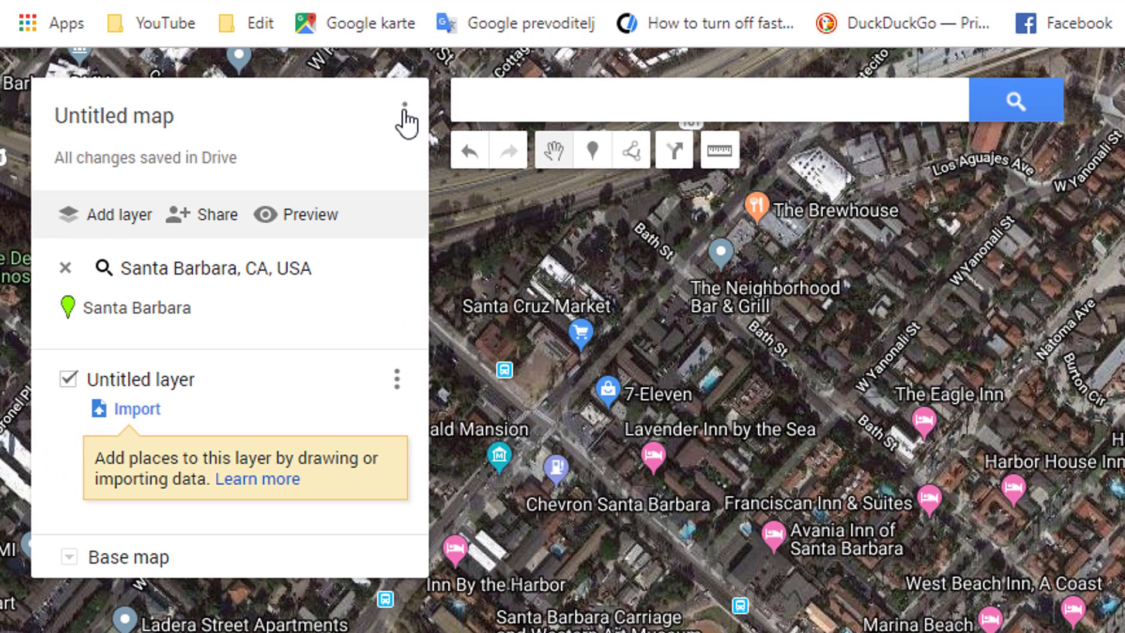
left_click(112, 1)
left_click(91, 132)
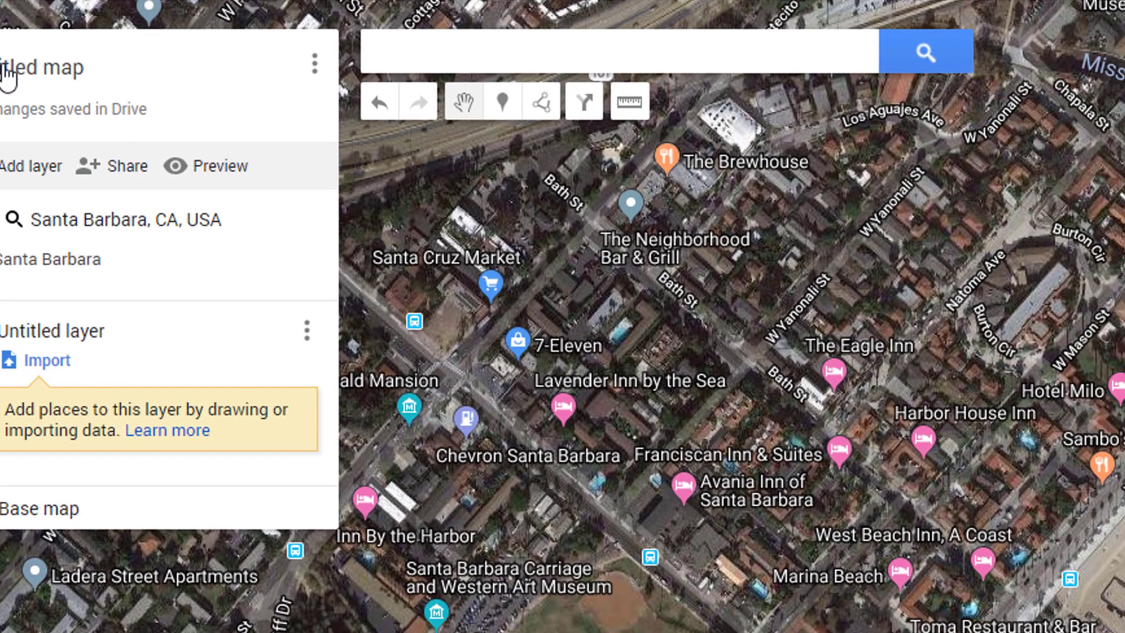
left_click(7, 76)
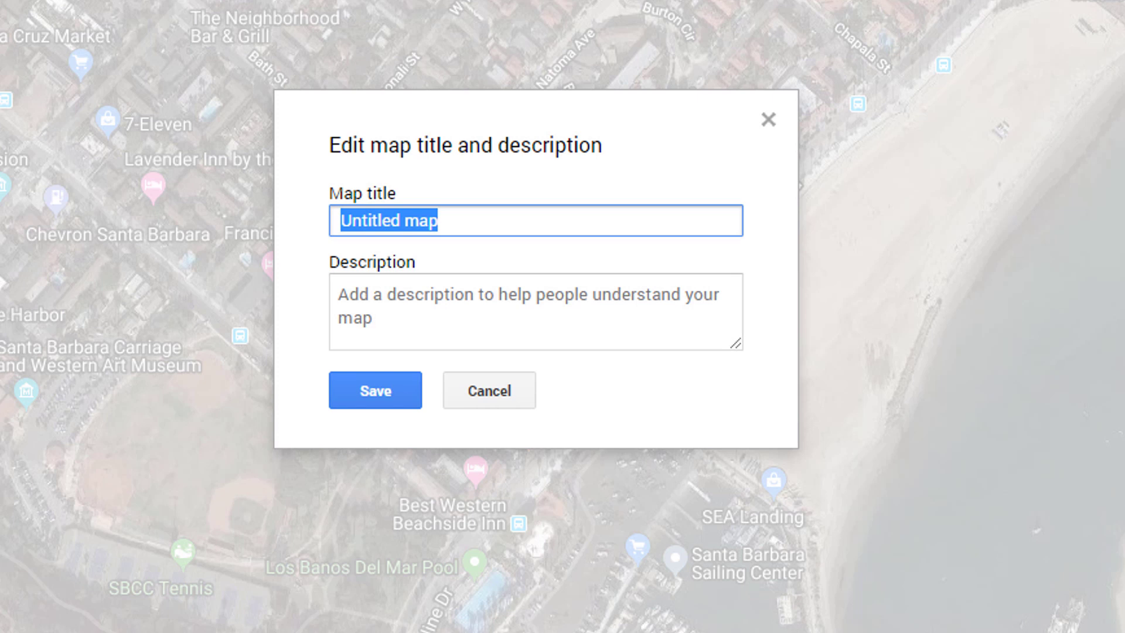
type("The Eagle Inn")
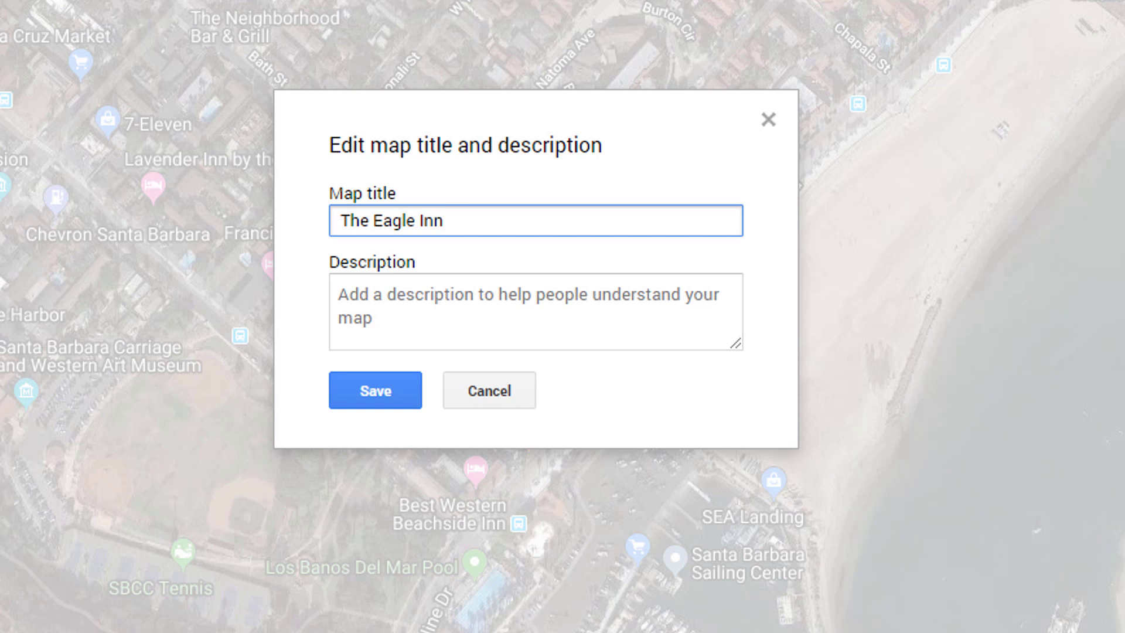
left_click(339, 294)
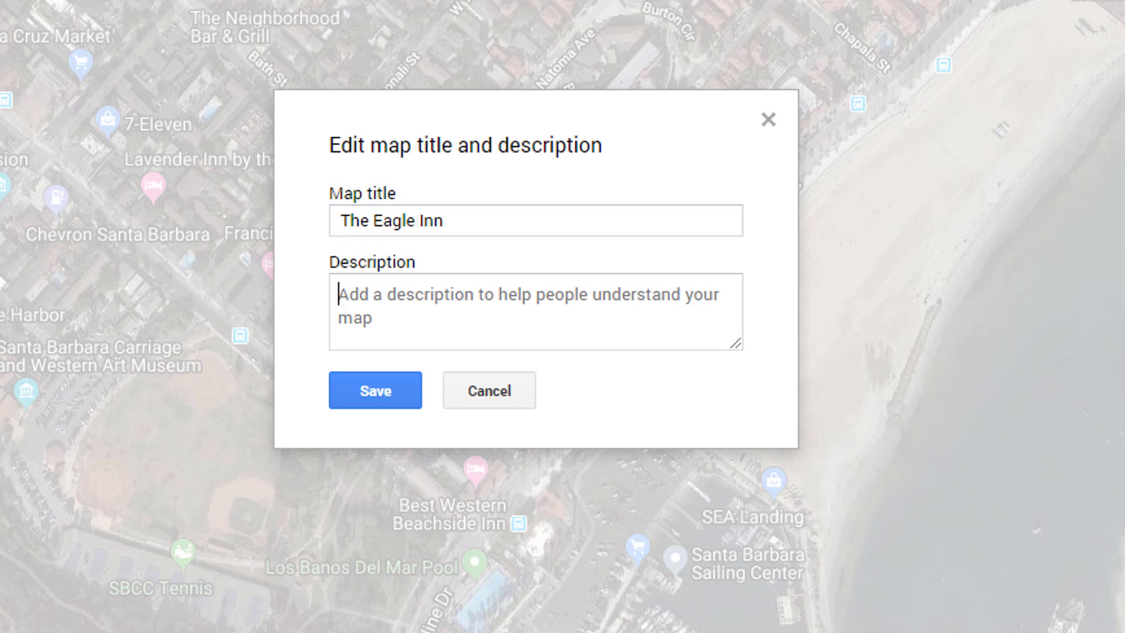
type("The coolest place in Sa")
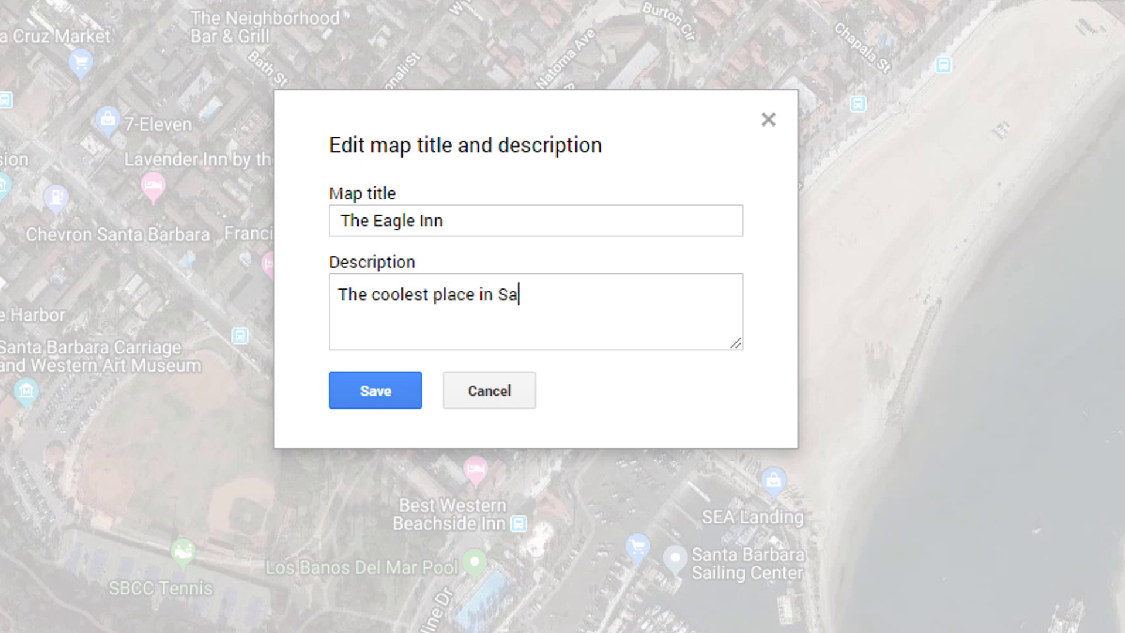
type("Barbara.")
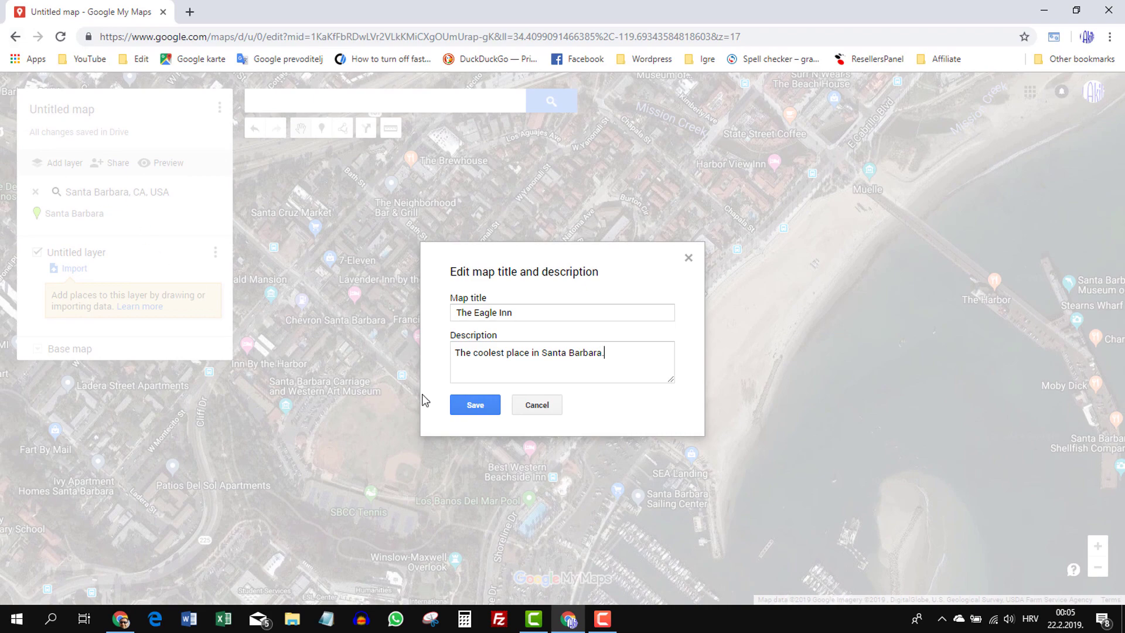
left_click(475, 405)
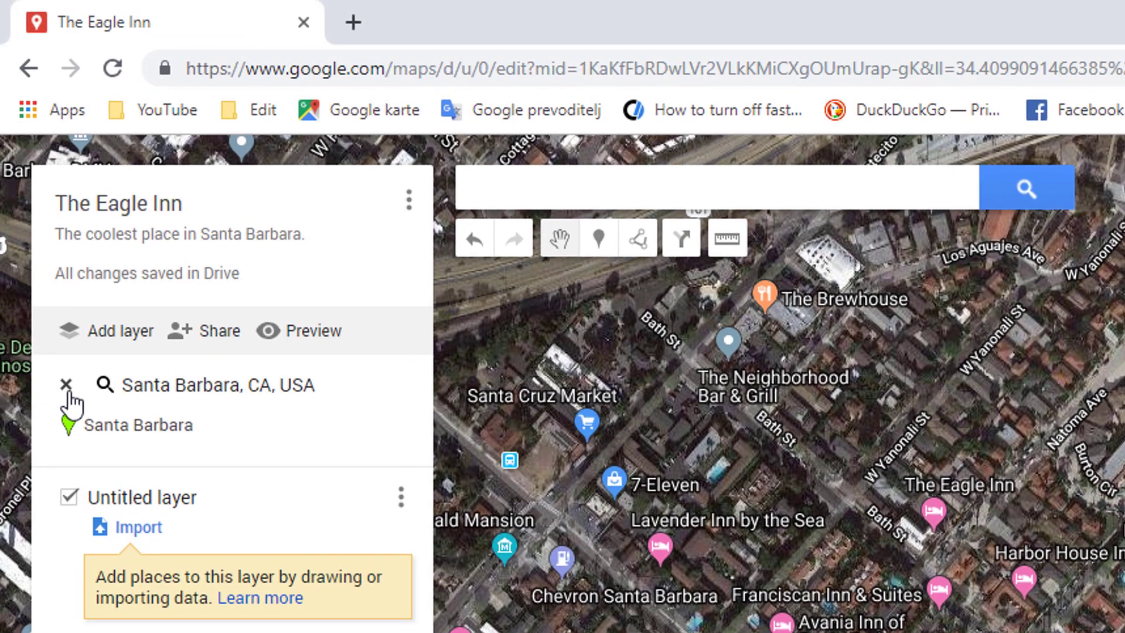
Clear the Santa Barbara search result and add The Eagle Inn at 232 Natoma Ave to the map
left_click(35, 206)
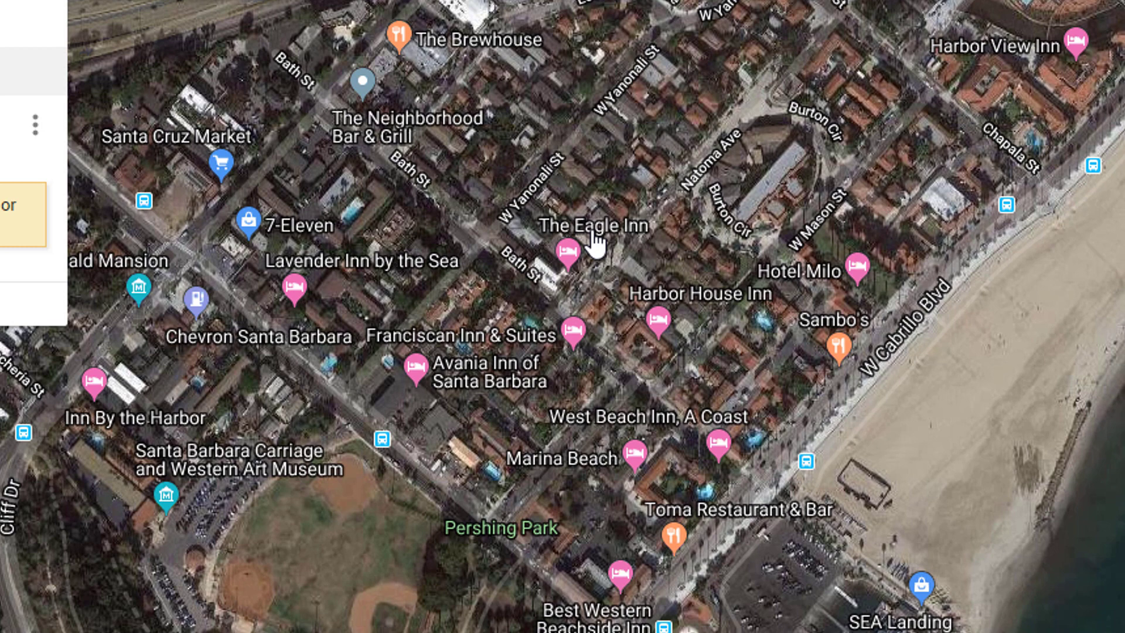
left_click(594, 234)
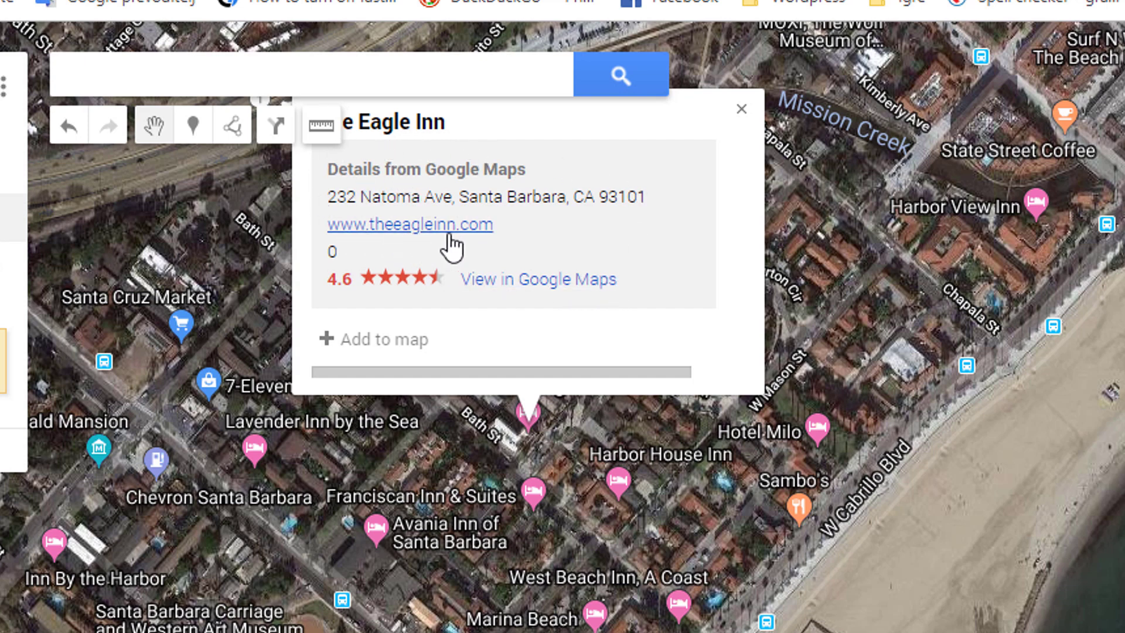
left_click(364, 341)
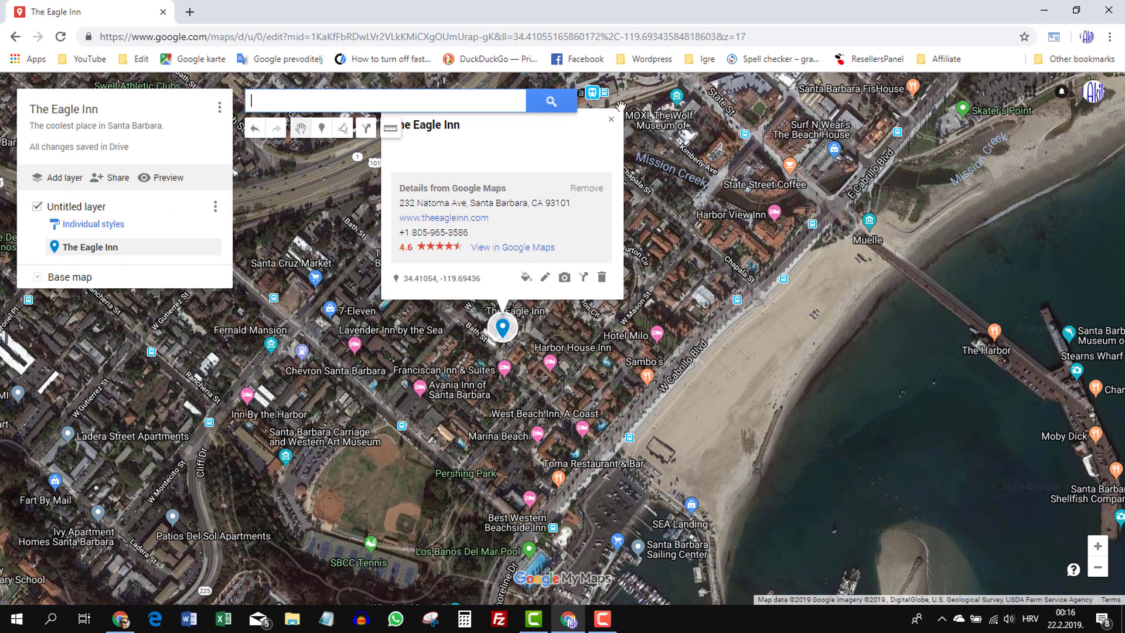
left_click(612, 121)
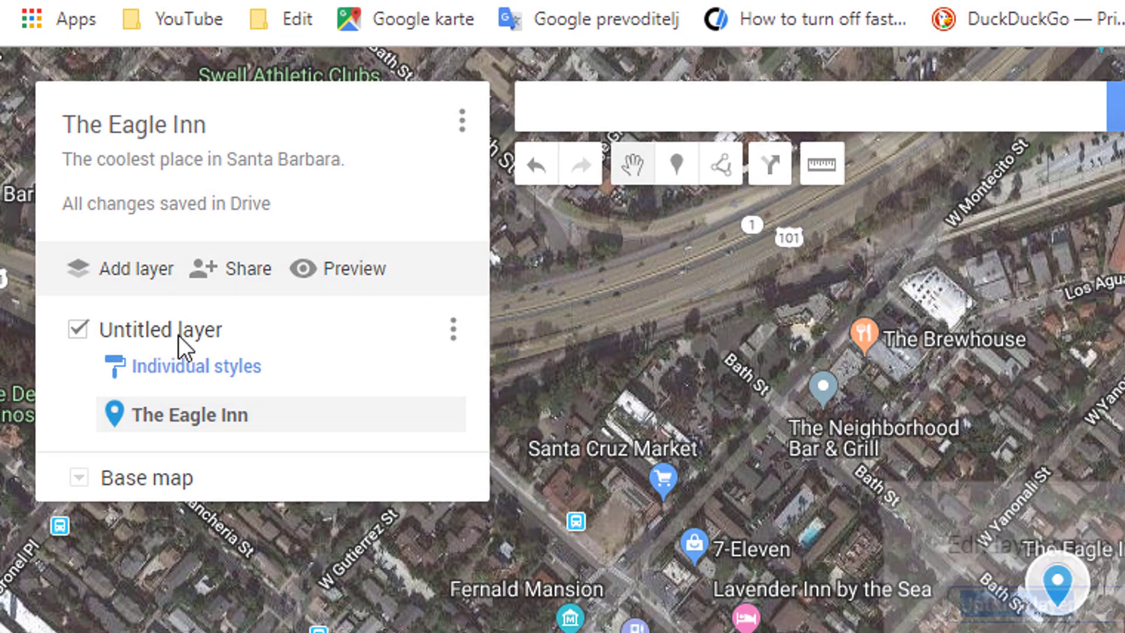
Rename the layer to 'Main' and drag The Eagle Inn marker onto the hotel's spot
left_click(177, 334)
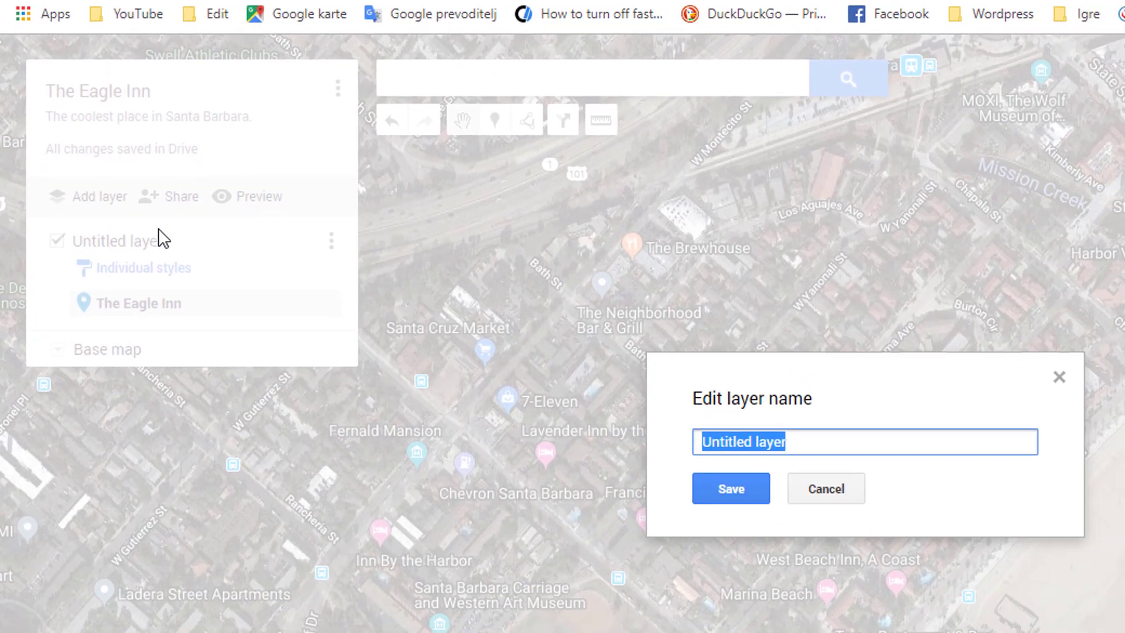
type("Main")
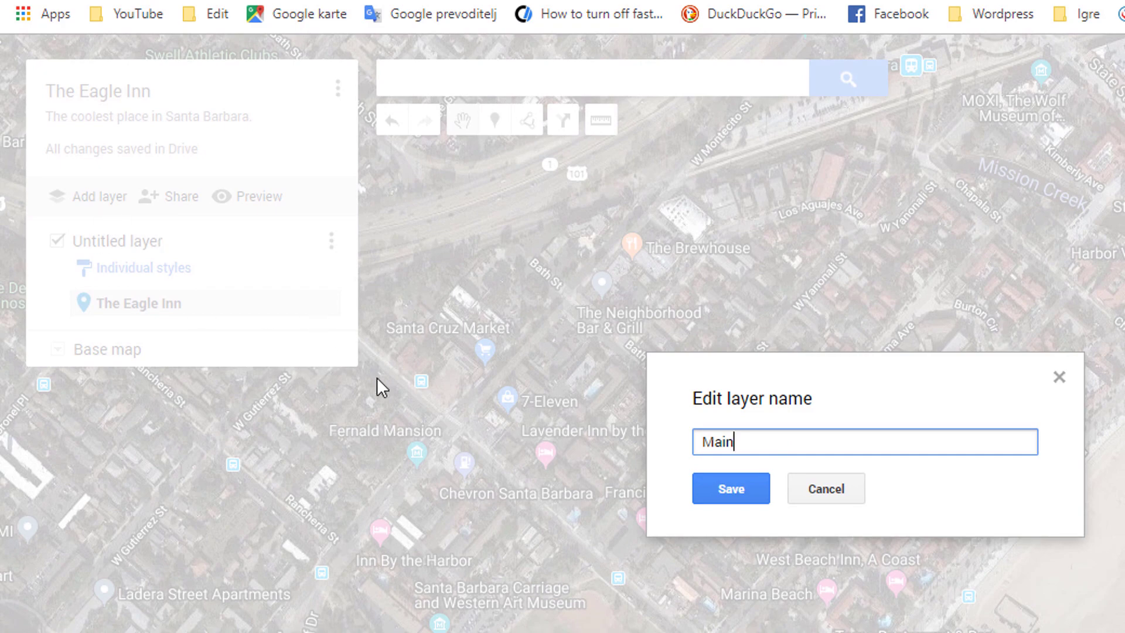
left_click(725, 488)
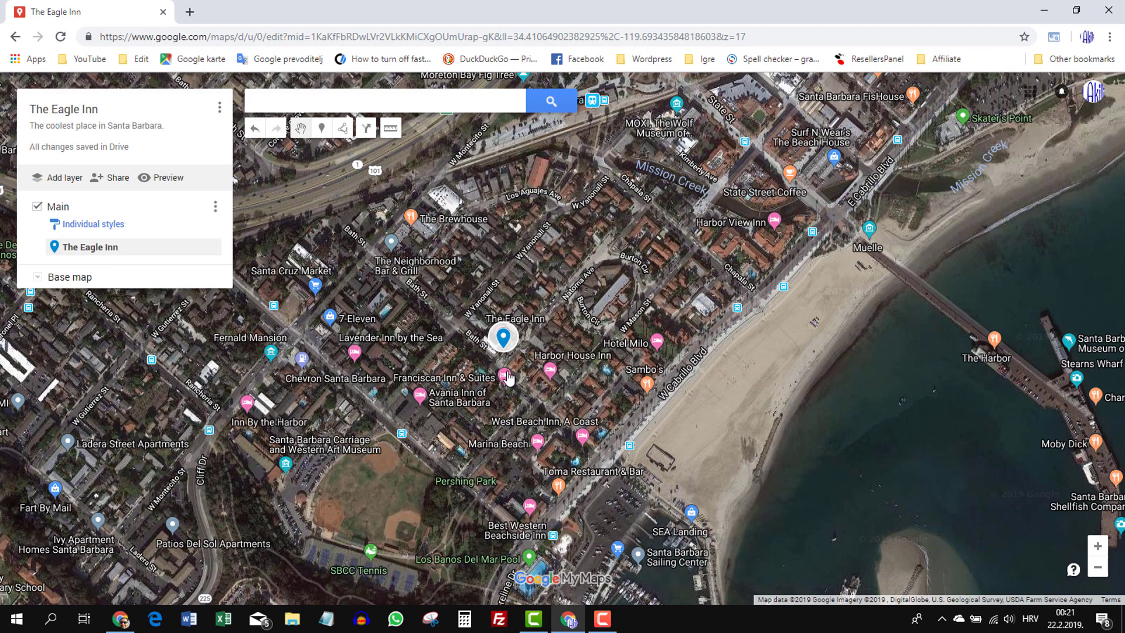
mouse_move(501, 339)
left_mouse_down()
mouse_move(626, 298)
mouse_move(437, 225)
mouse_move(525, 340)
left_mouse_up()
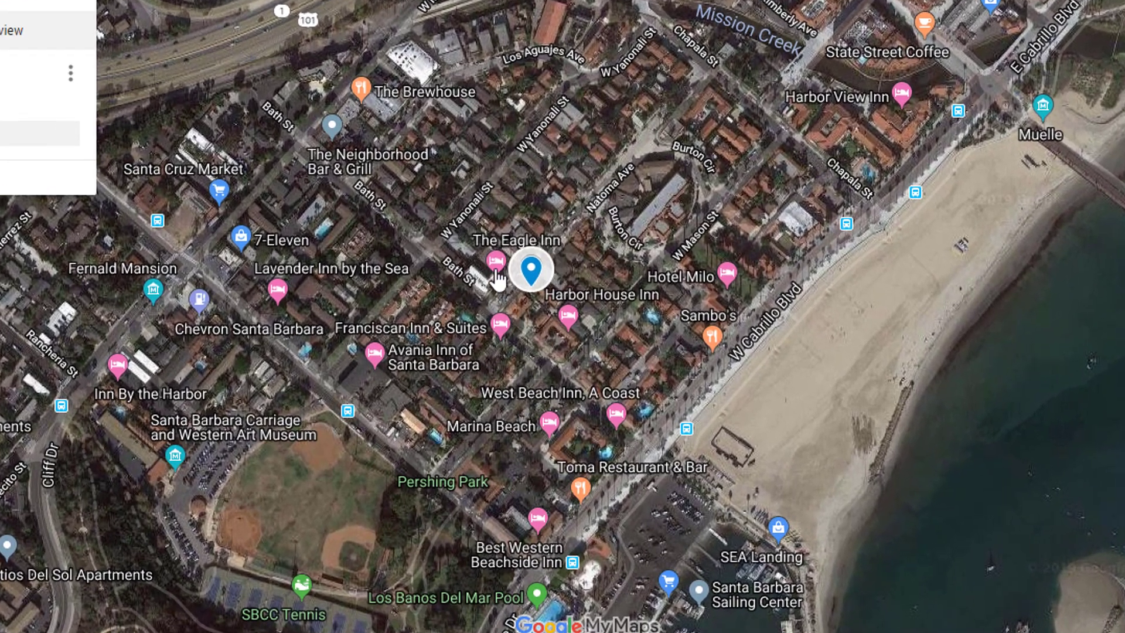
left_click_drag(497, 280, 501, 271)
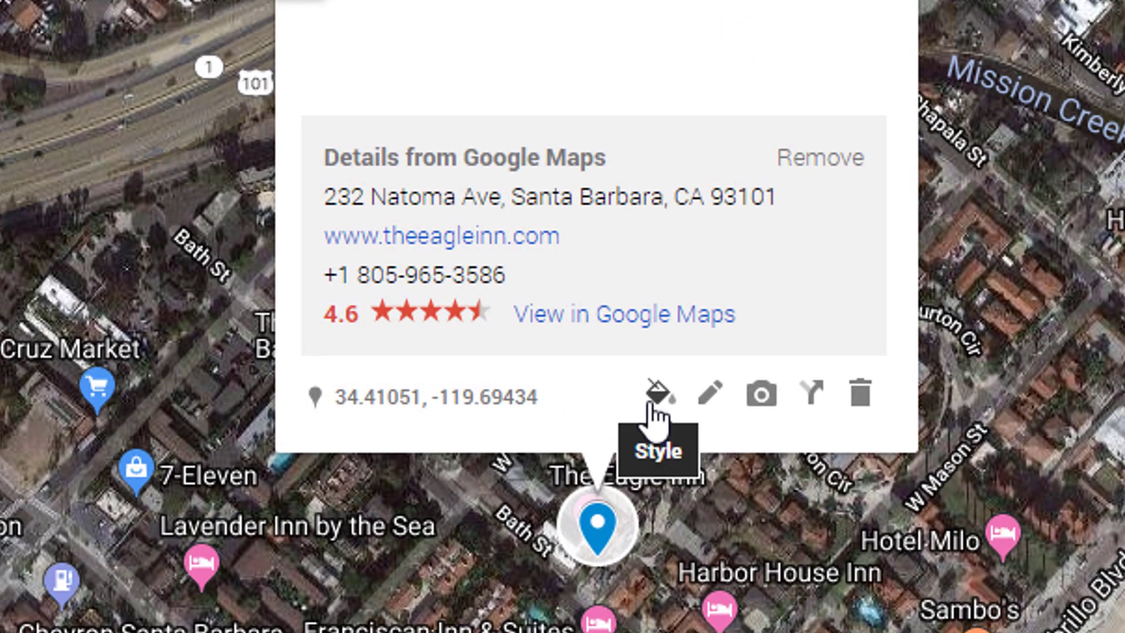
Replace The Eagle Inn's blue pin with the yellow bed icon from the older icon set
left_click(655, 417)
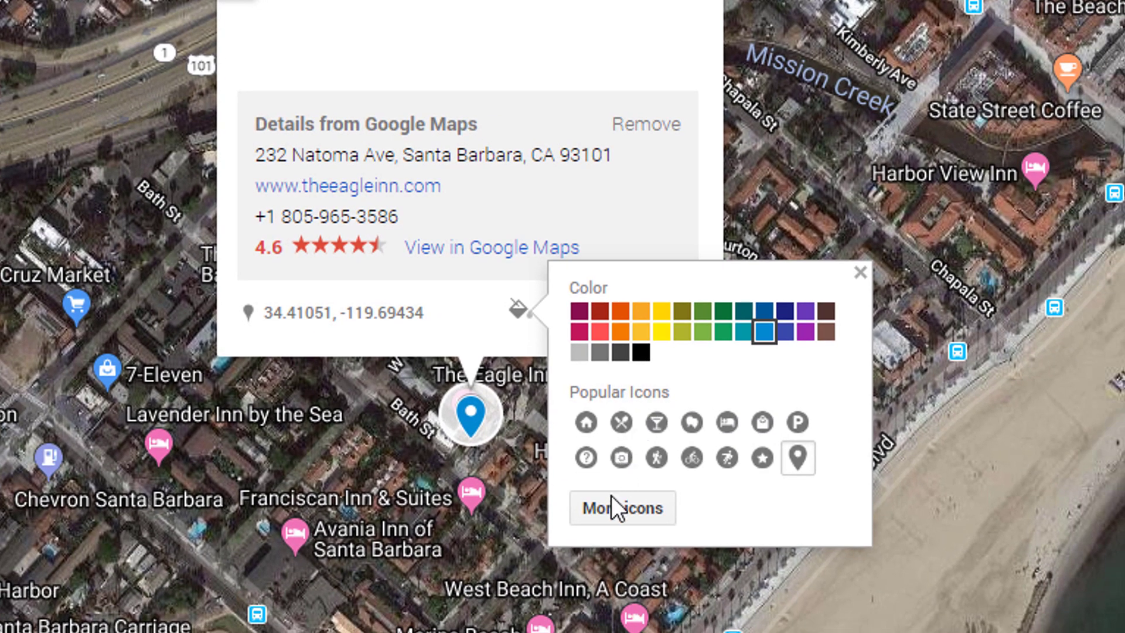
left_click(603, 509)
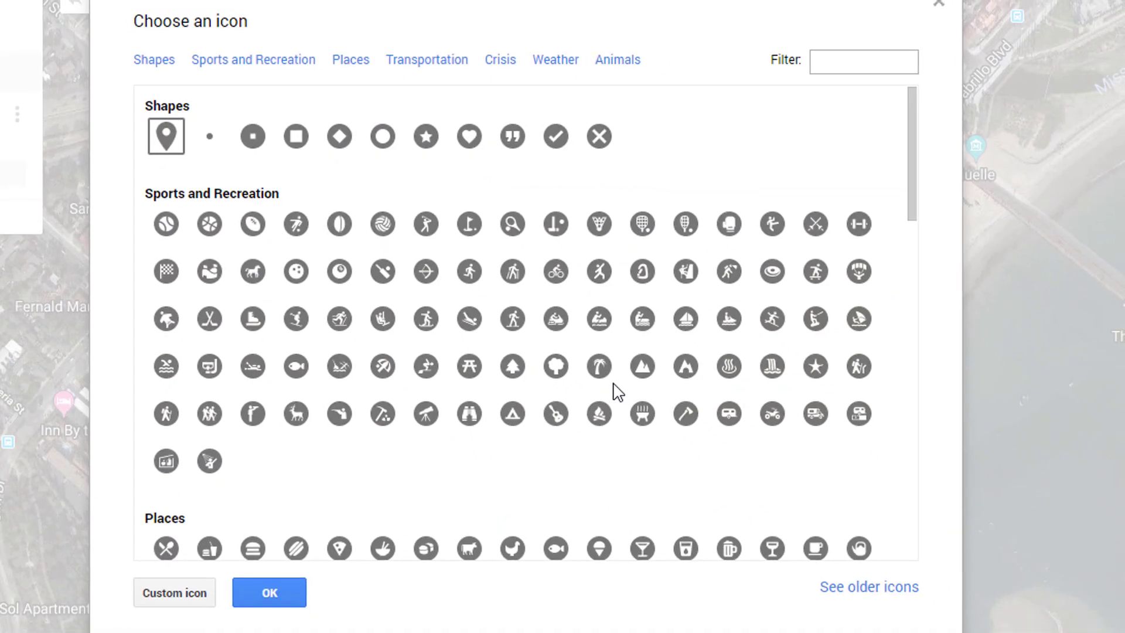
scroll(615, 390, "down", 3)
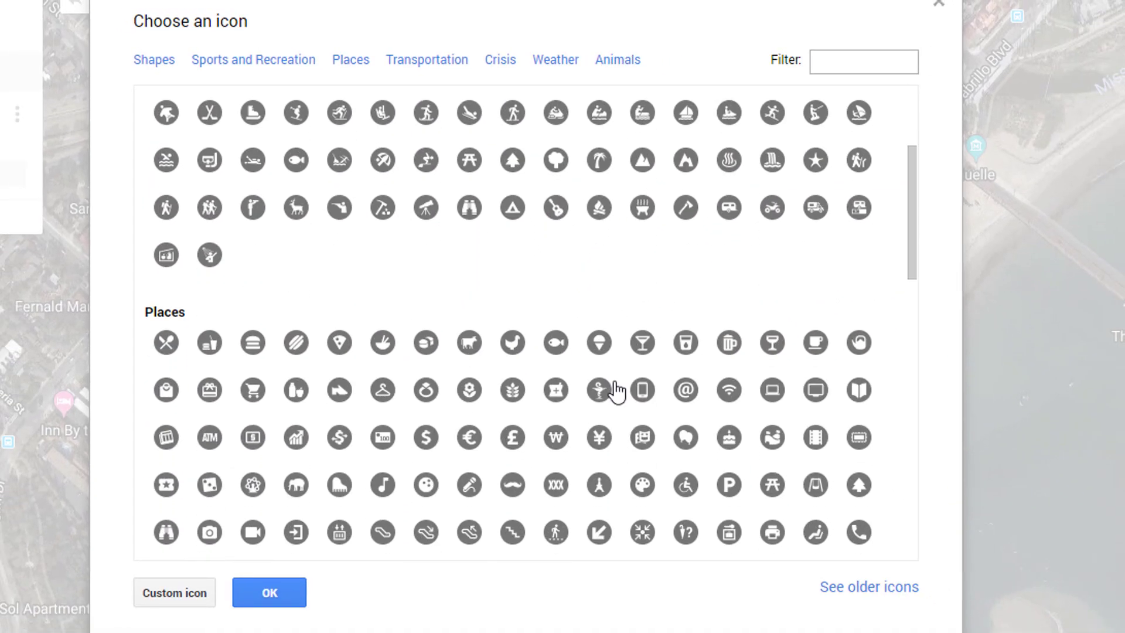
left_click(860, 588)
scroll(600, 375, "up", 4)
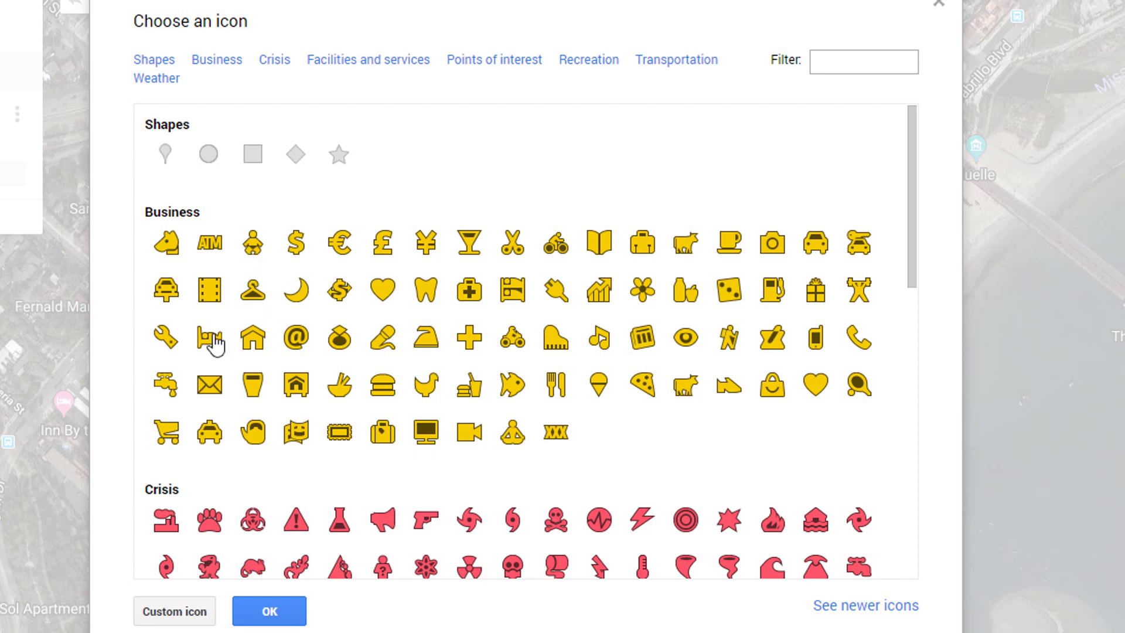
left_click(212, 341)
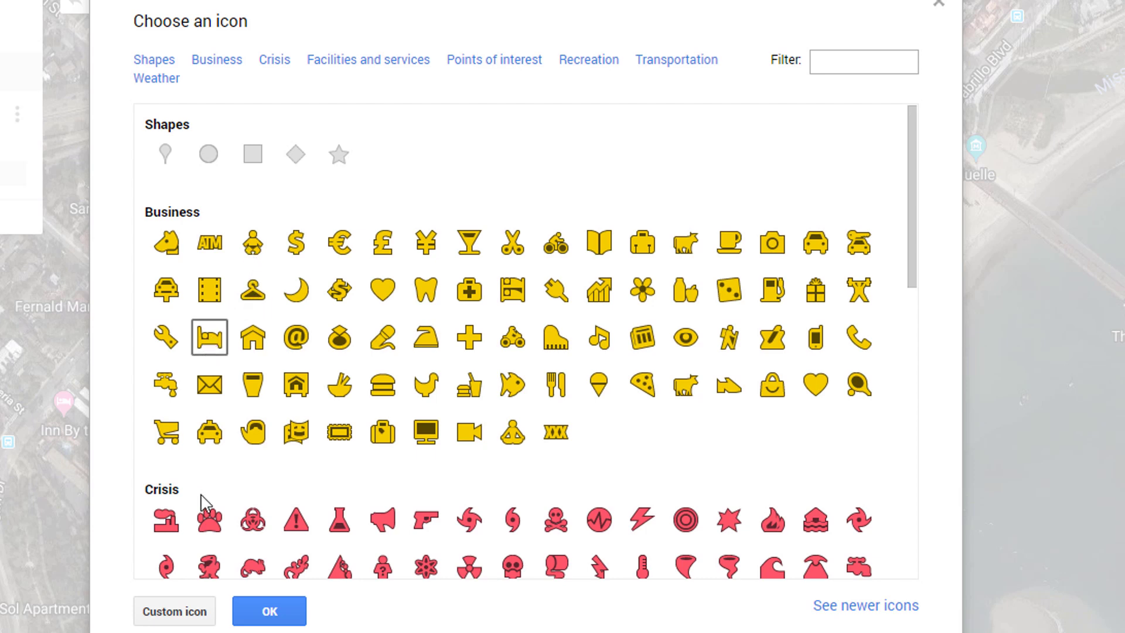
left_click(261, 616)
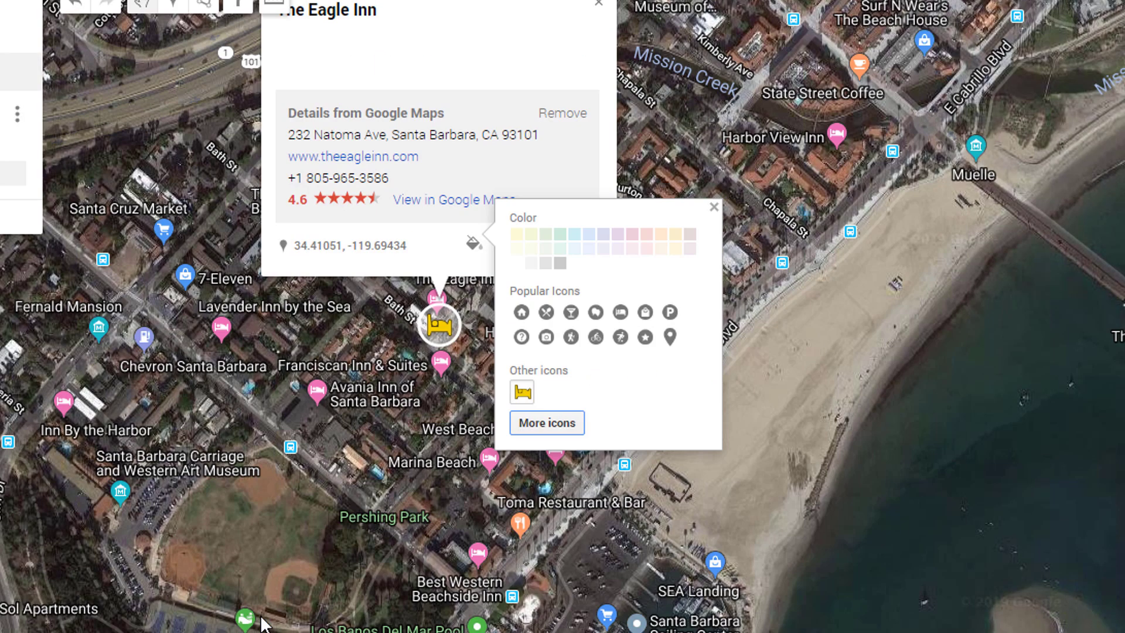
left_click(714, 207)
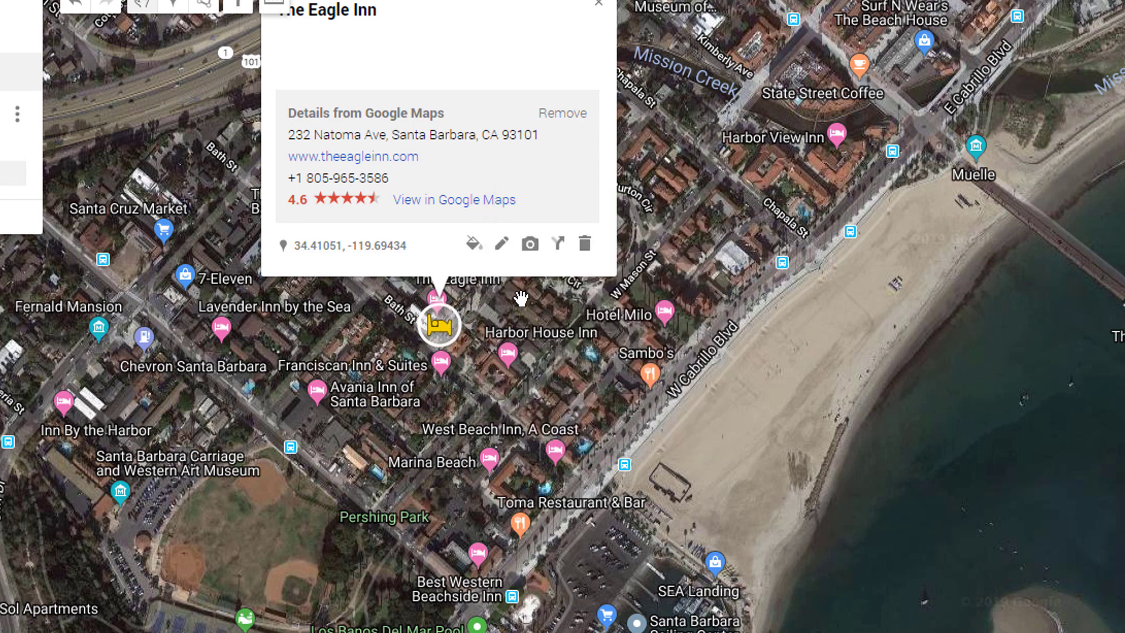
left_click(598, 3)
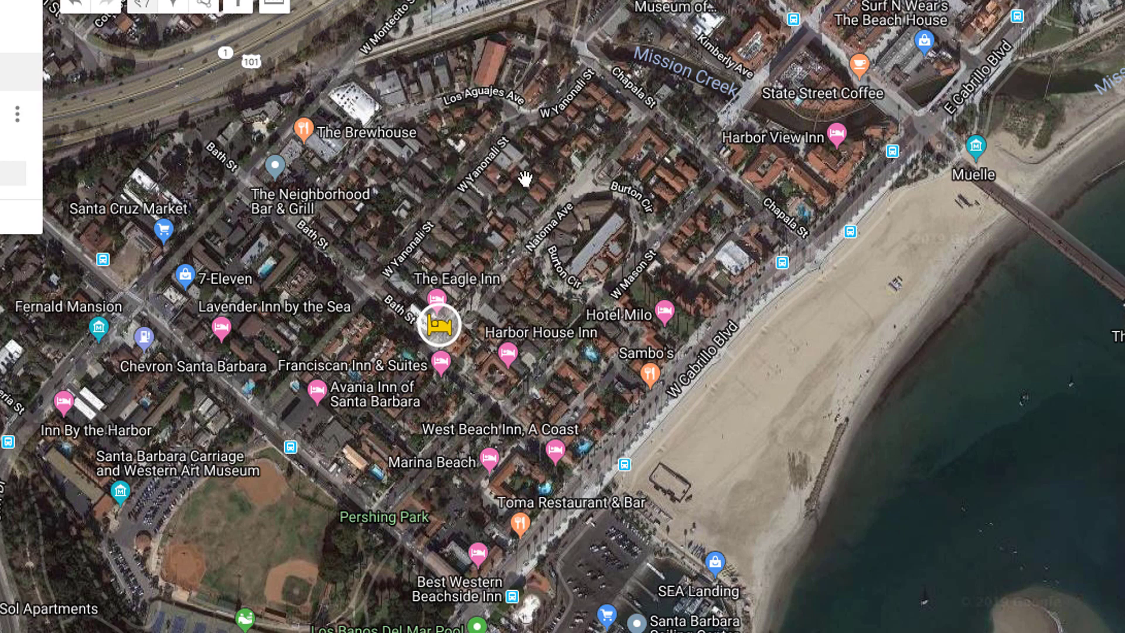
Give The Eagle Inn marker the description 'Very nice place.....' and save it
left_click(441, 329)
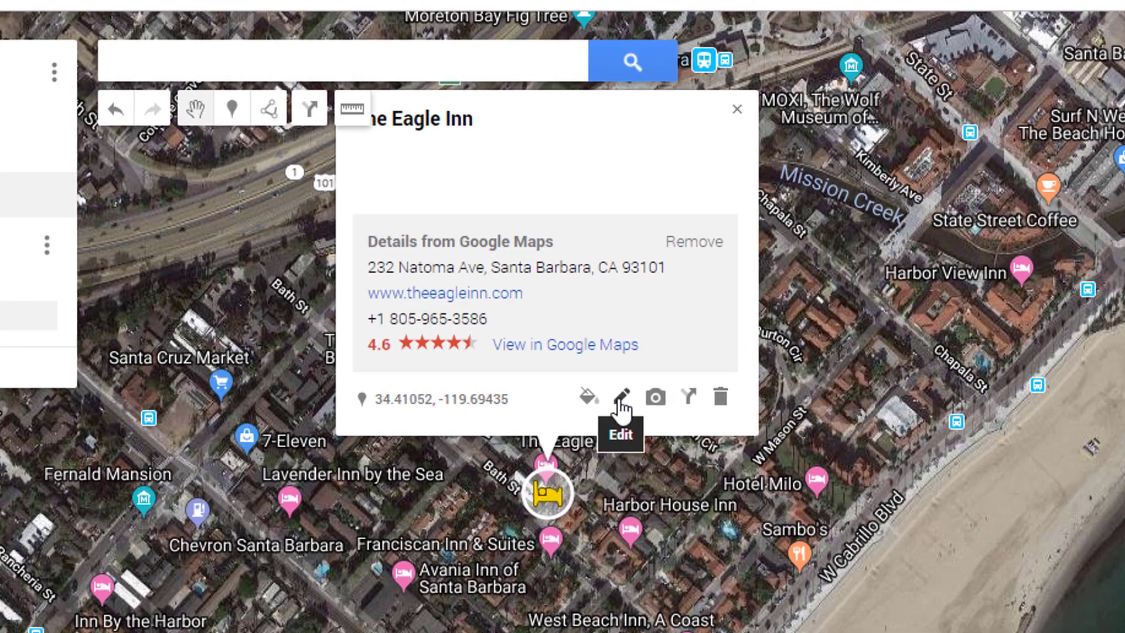
left_click(595, 343)
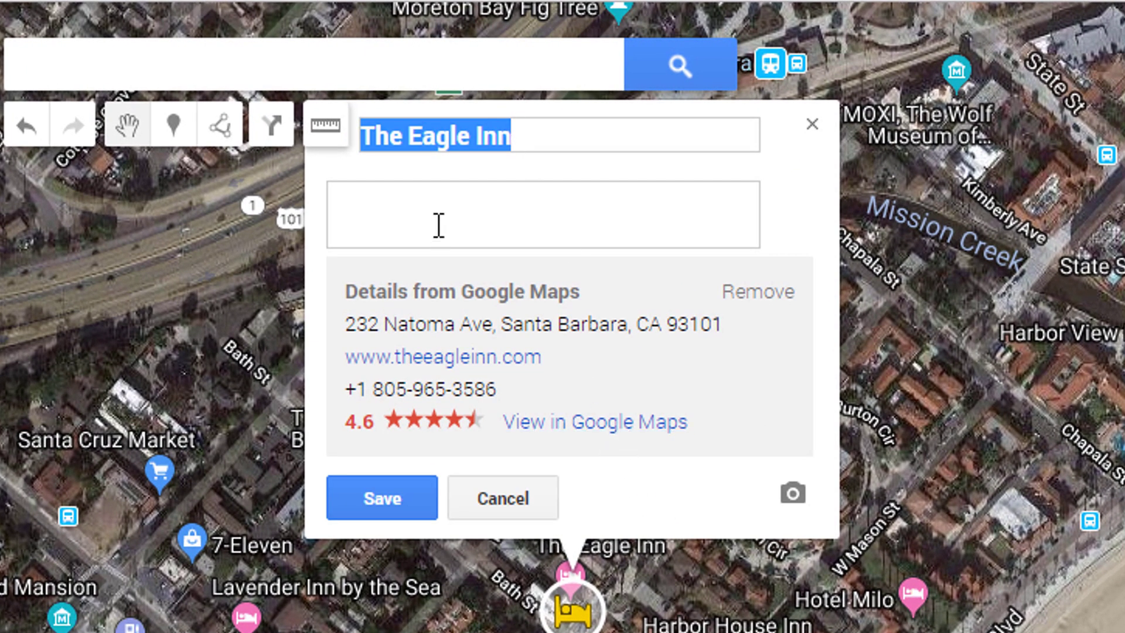
left_click(435, 218)
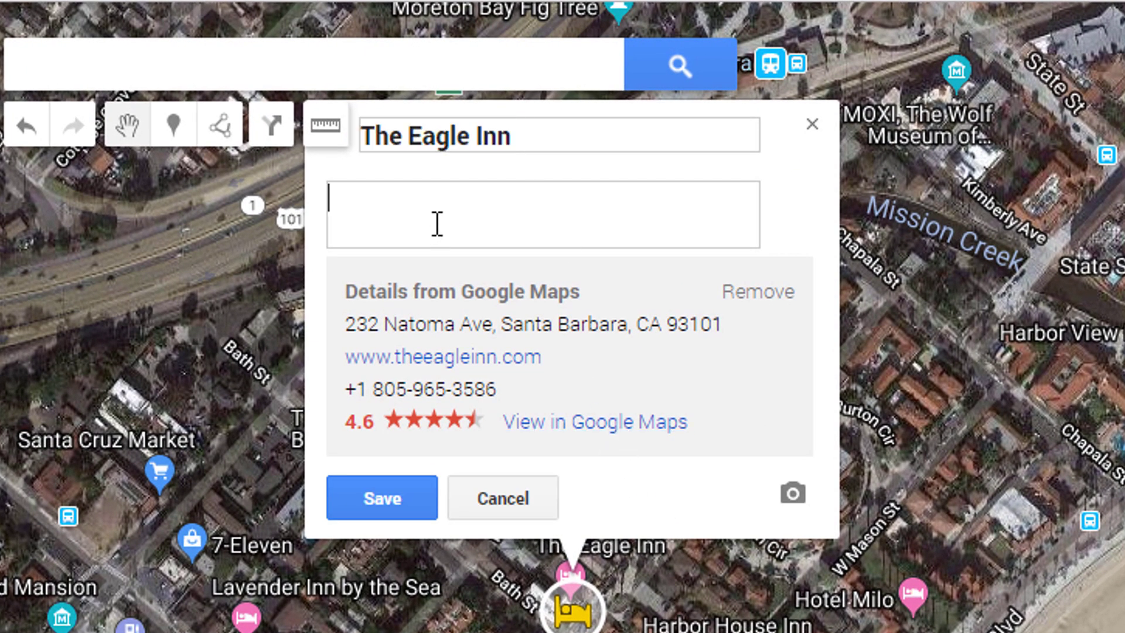
type("Very nice place.....")
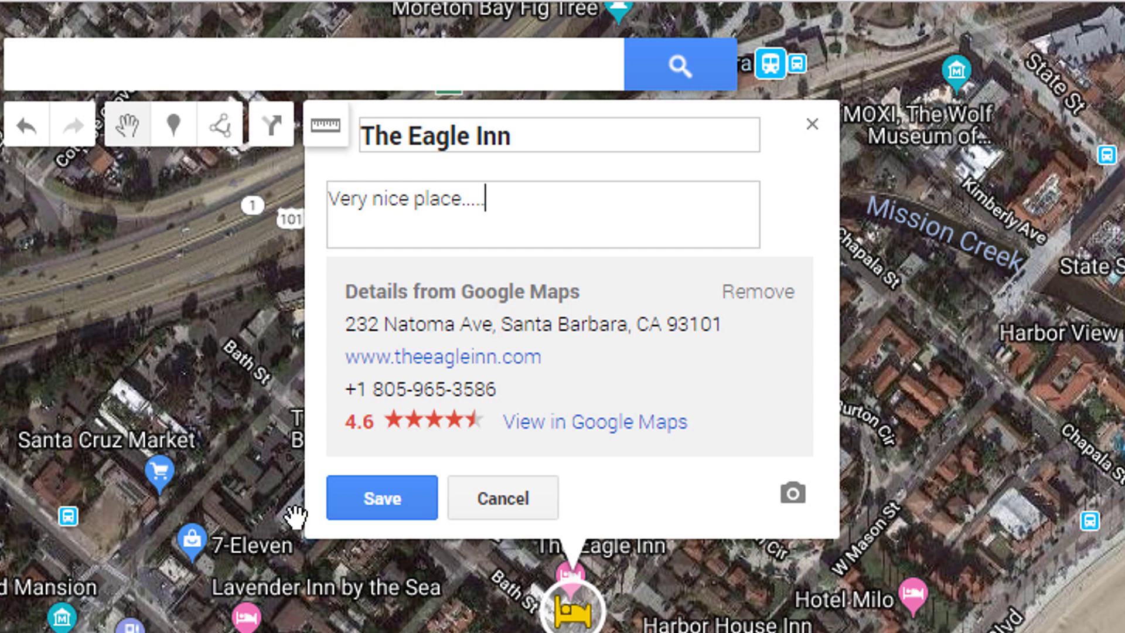
left_click(355, 498)
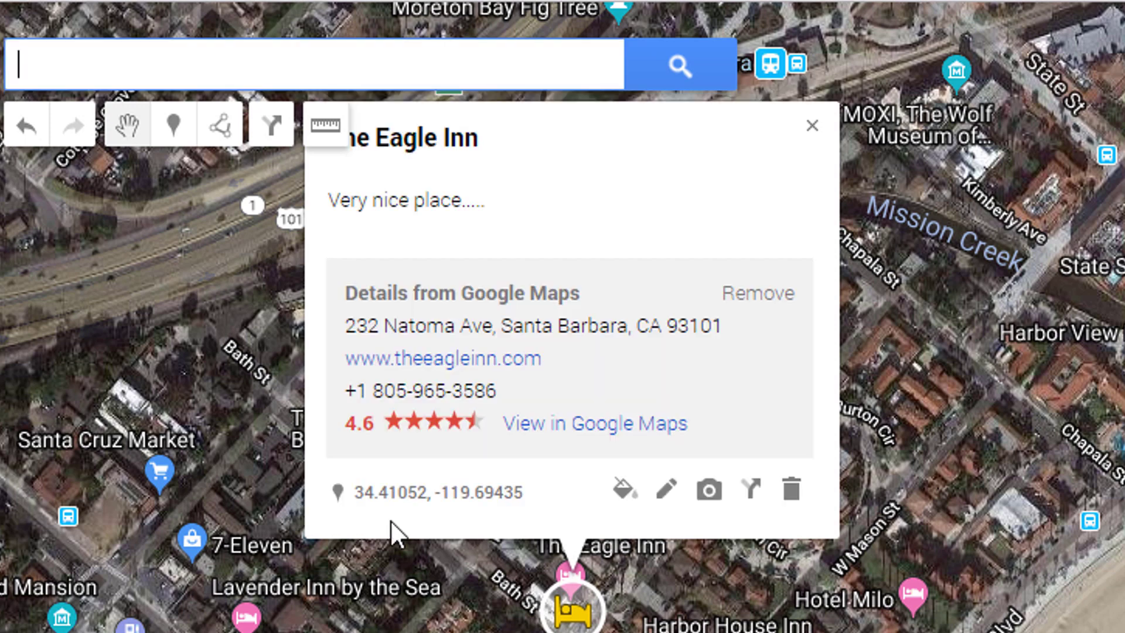
Choose to add an image to The Eagle Inn by Image URL, then open a new Chrome tab
left_click(709, 492)
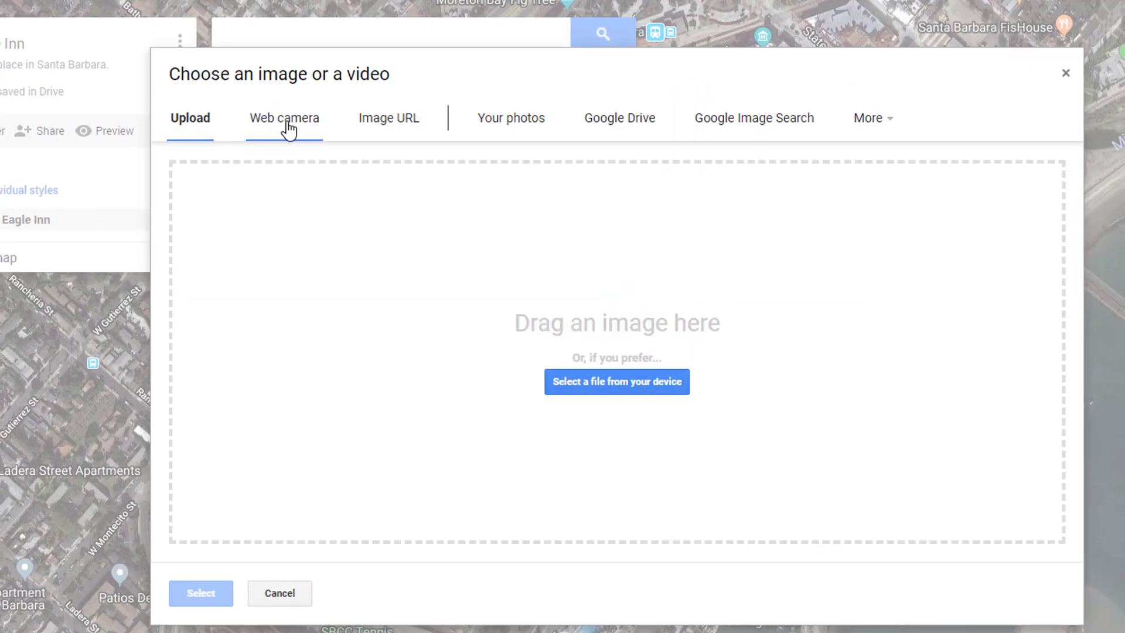
left_click(382, 118)
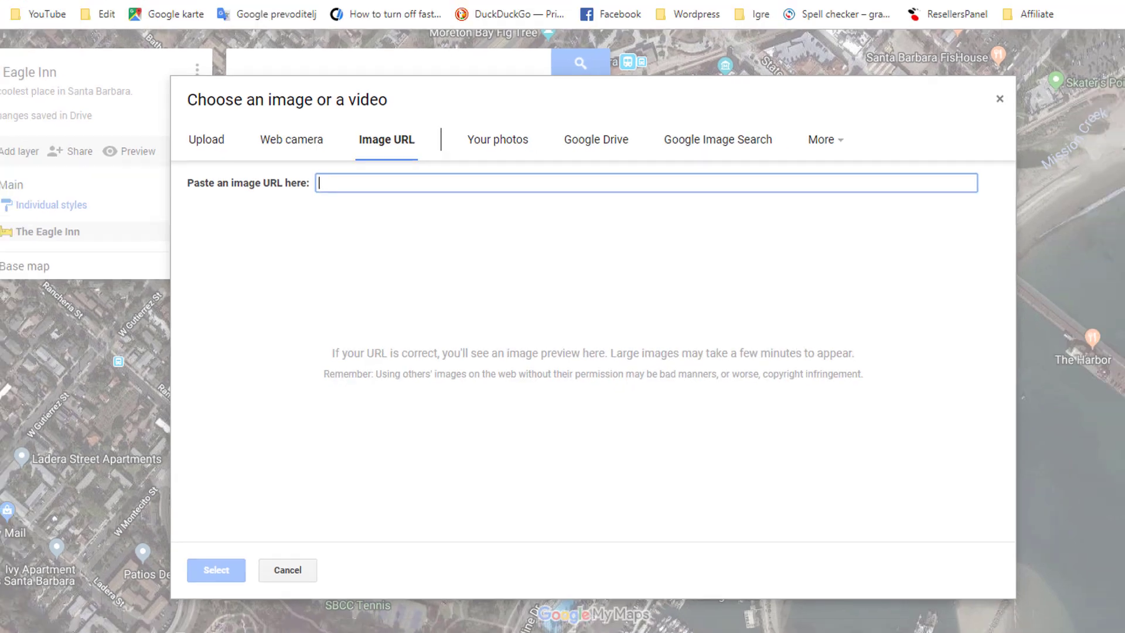
left_click(187, 12)
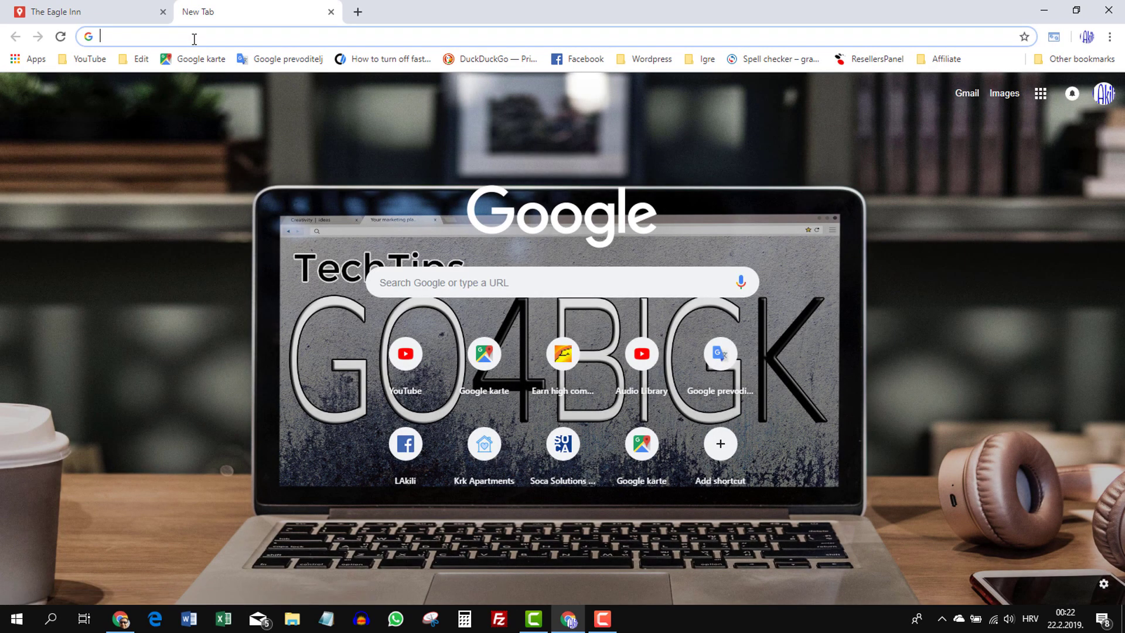
Search images for 'eagle inn santa barbara' and preview the oyster.com bedroom photo
type("eagle ")
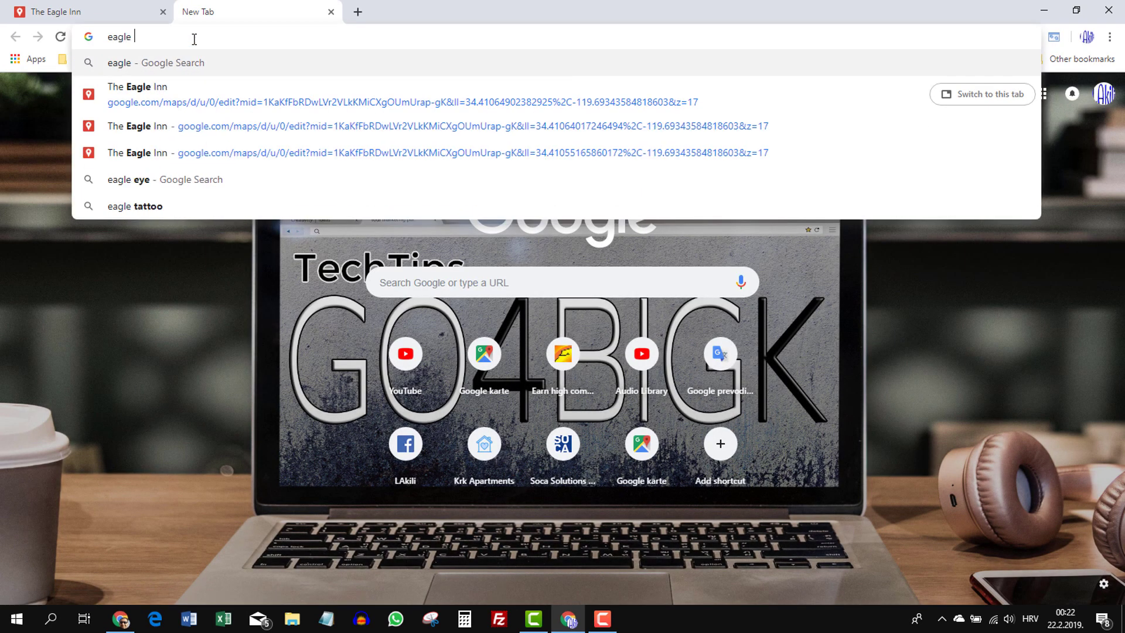
type("inn san")
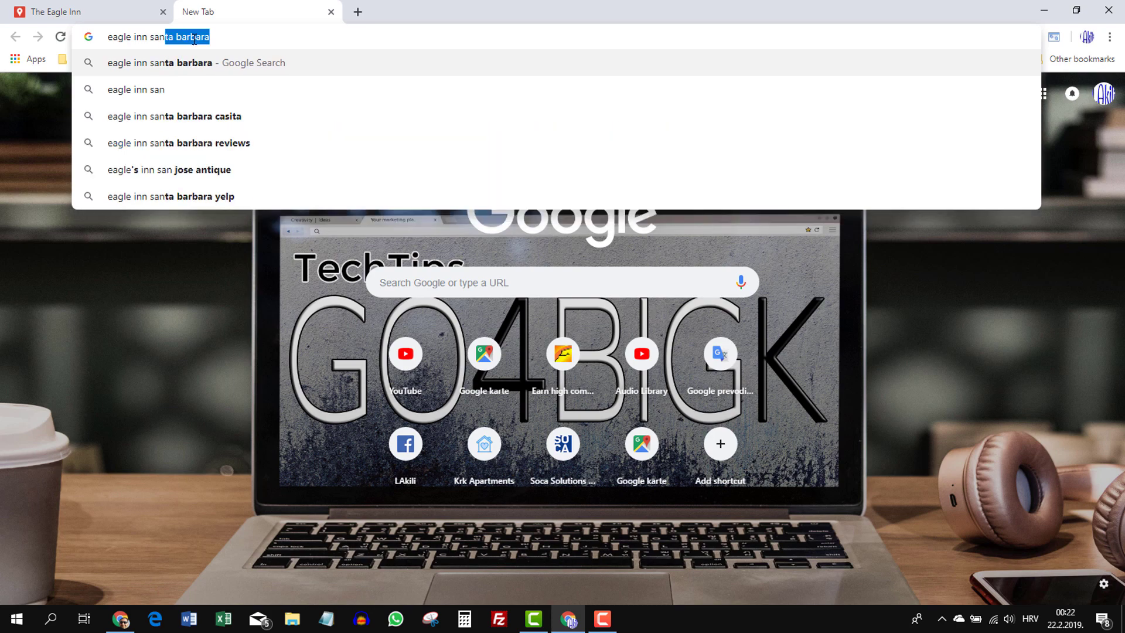
type("ta barbara")
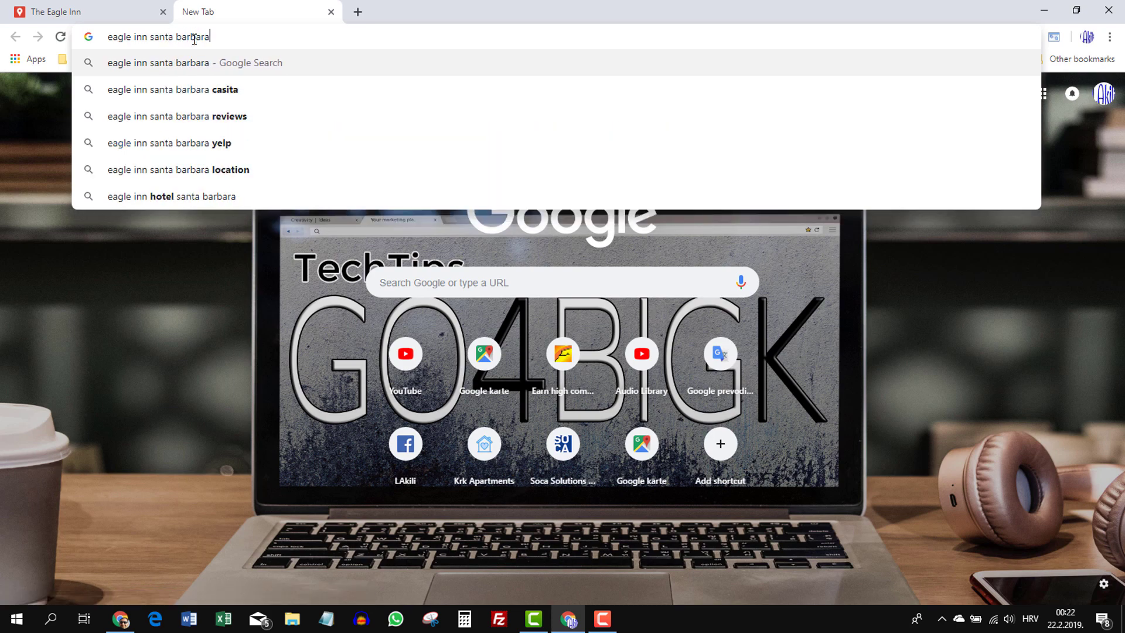
key("Return")
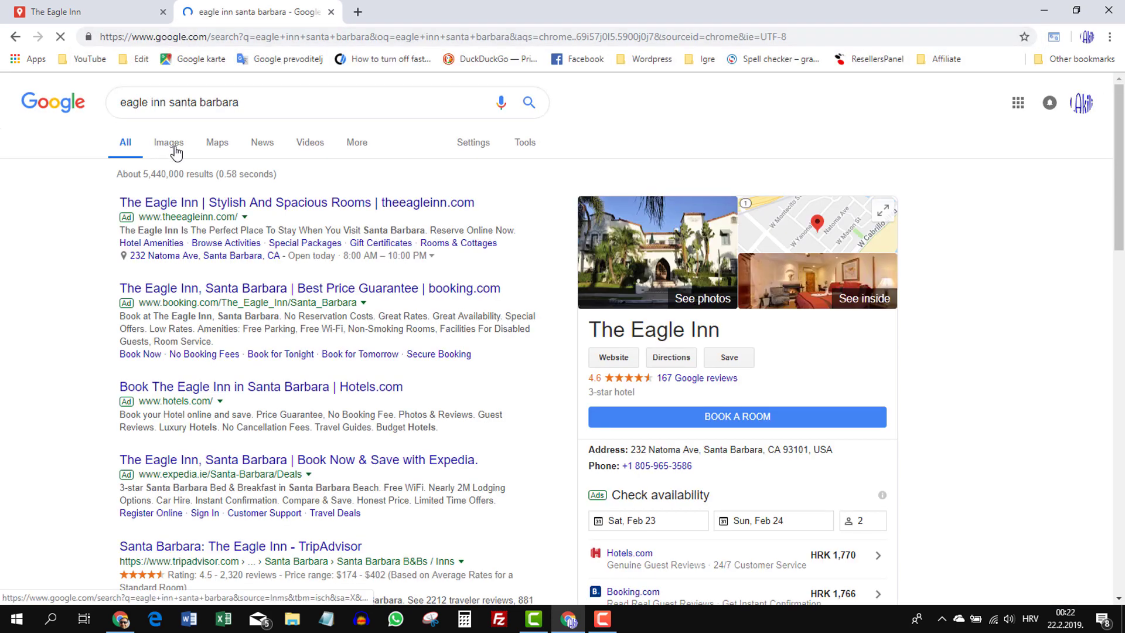
left_click(176, 150)
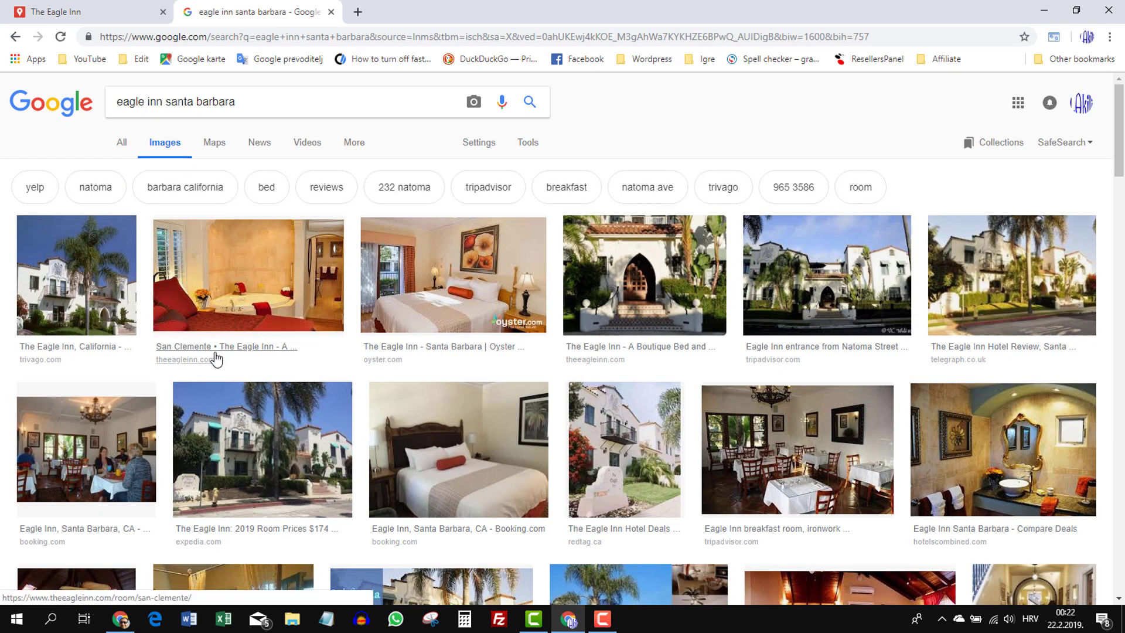
left_click(476, 290)
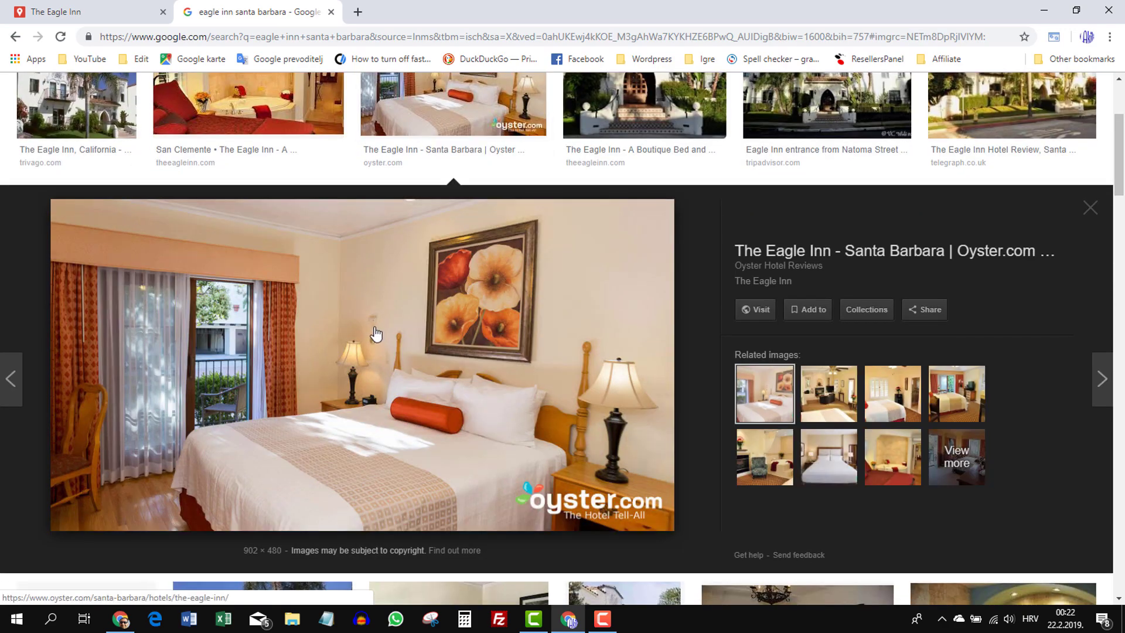
Open the oyster.com room photo in its own tab and copy its image address
right_click(375, 326)
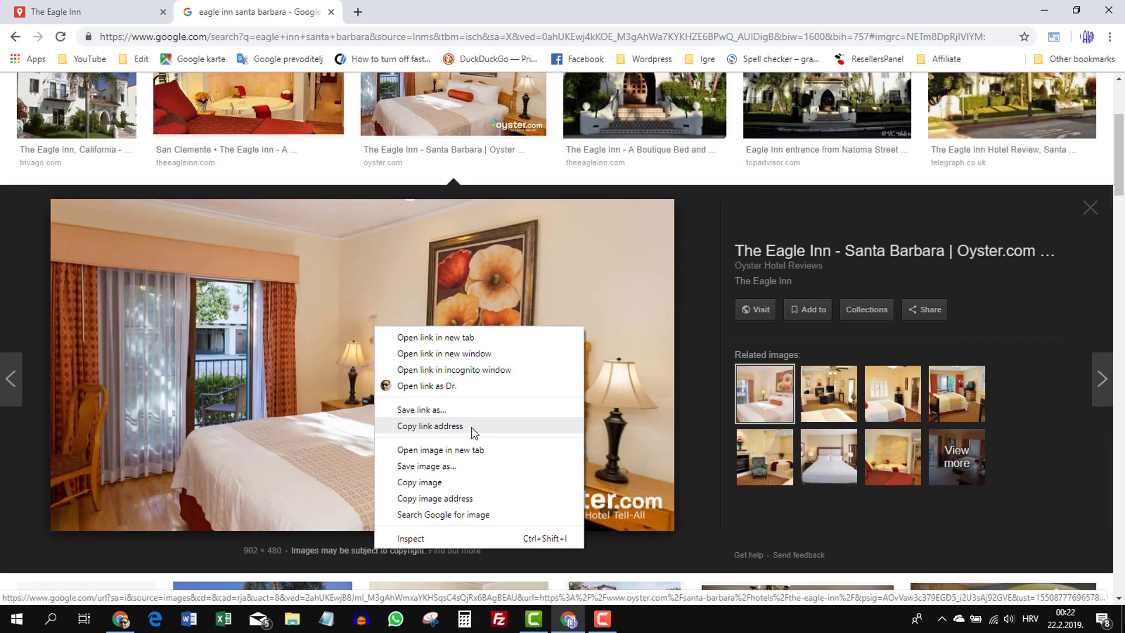
left_click(470, 450)
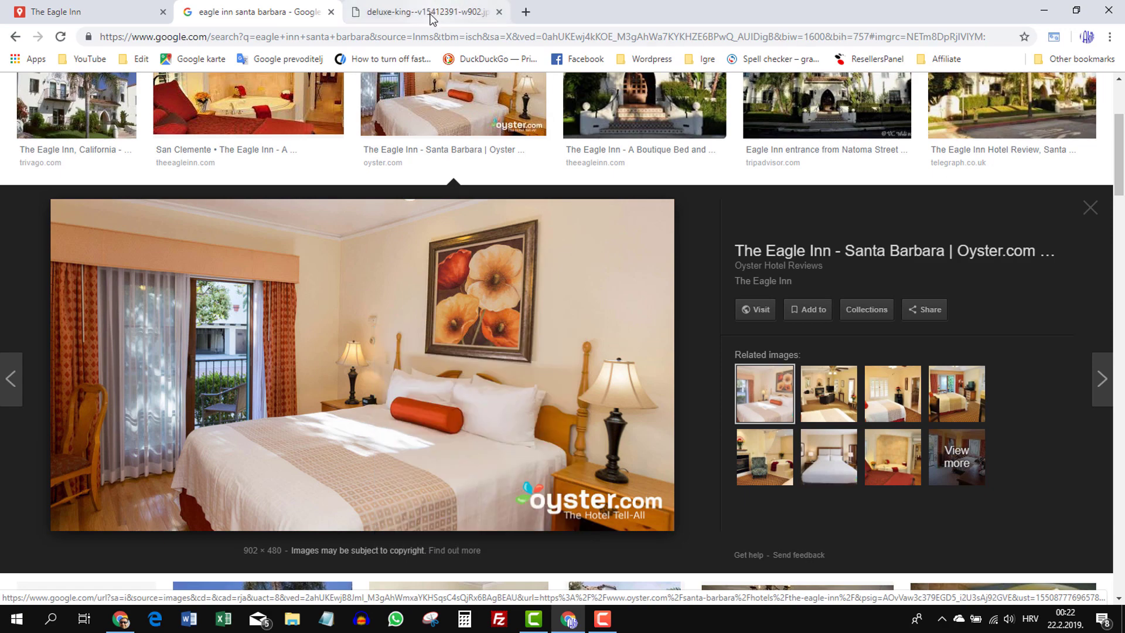
left_click(431, 12)
left_click(411, 36)
right_click(411, 37)
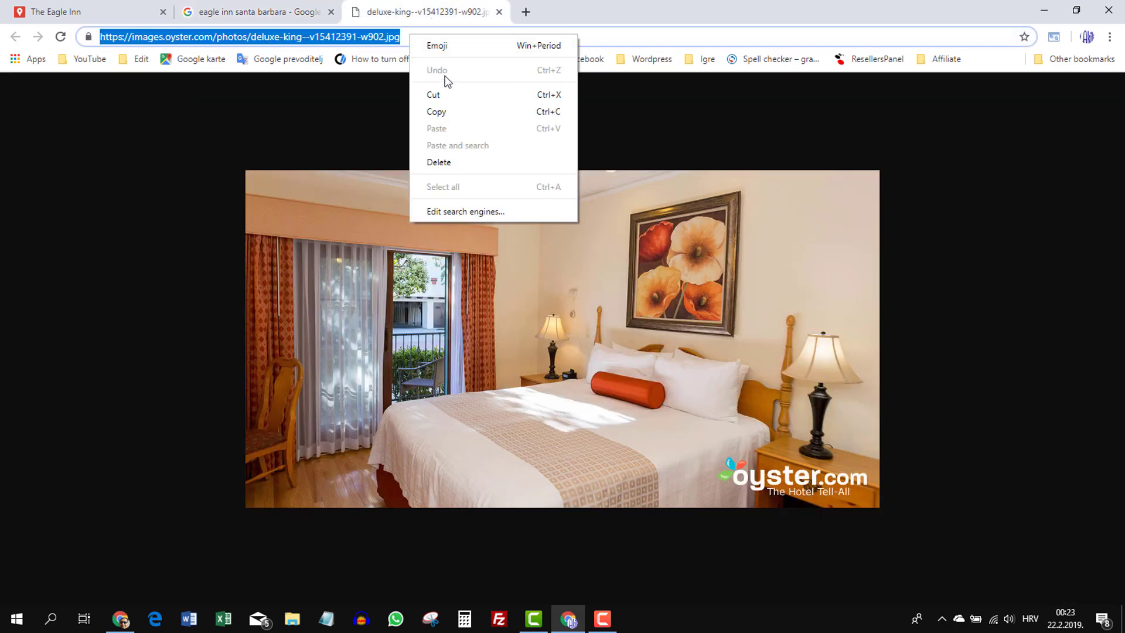
left_click(445, 114)
Paste the oyster.com photo address, attach the image to The Eagle Inn, and save the place
left_click(115, 15)
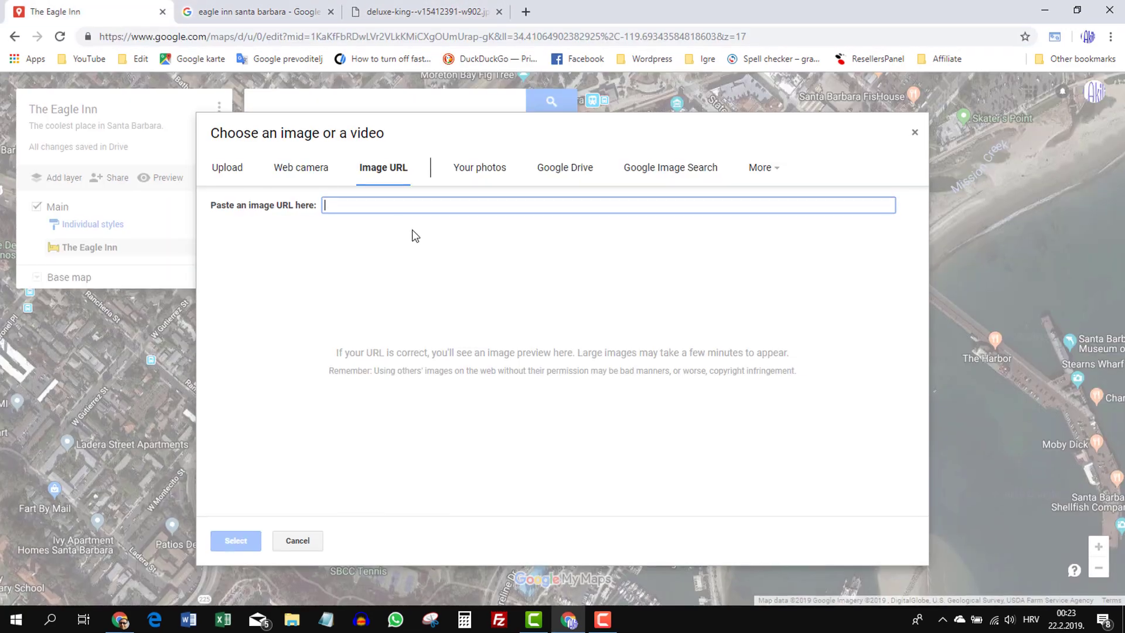
right_click(367, 252)
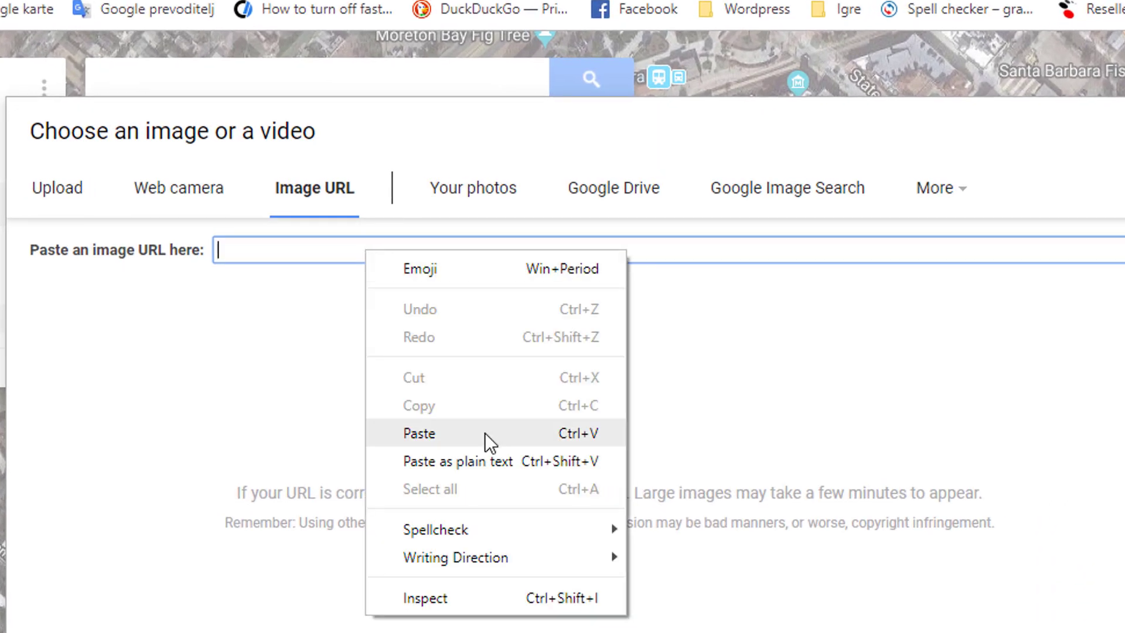
left_click(482, 437)
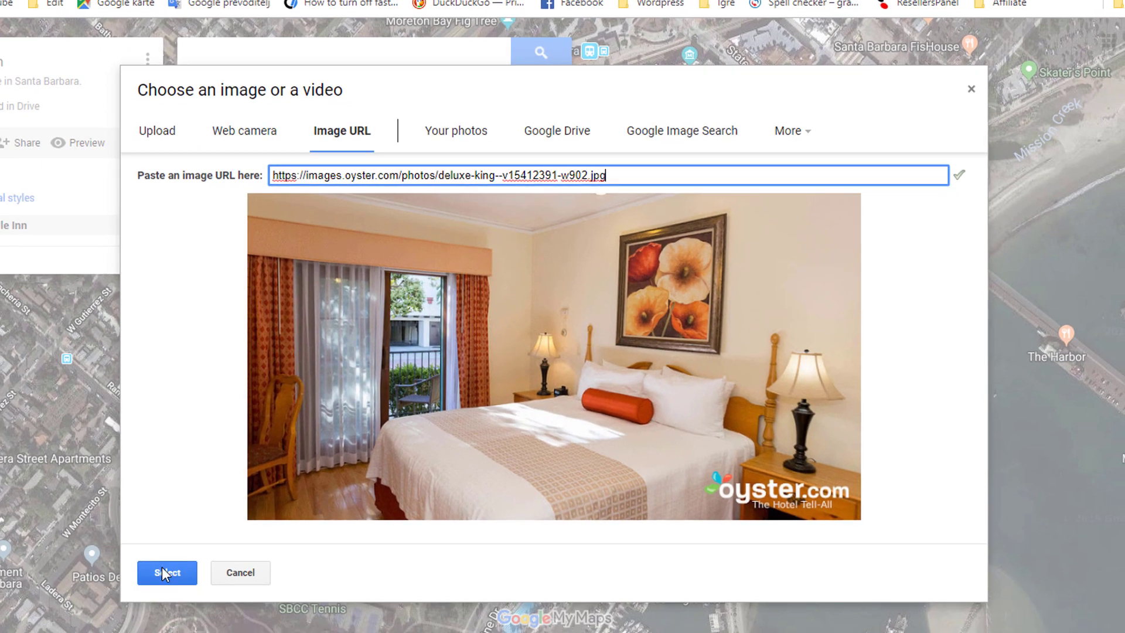
left_click(160, 572)
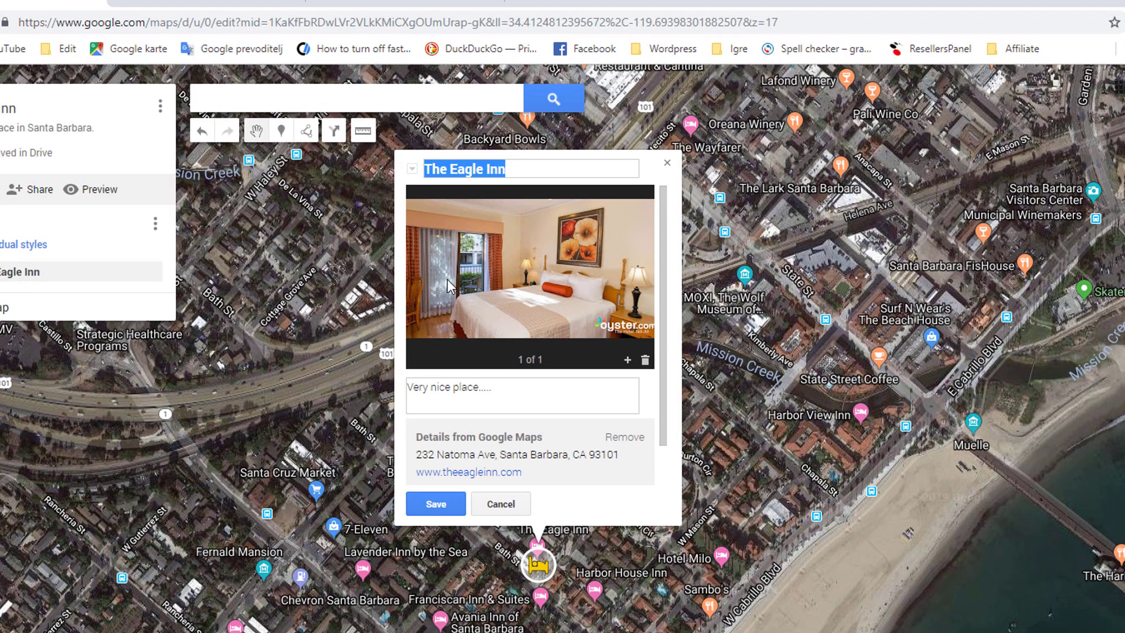
left_click(433, 506)
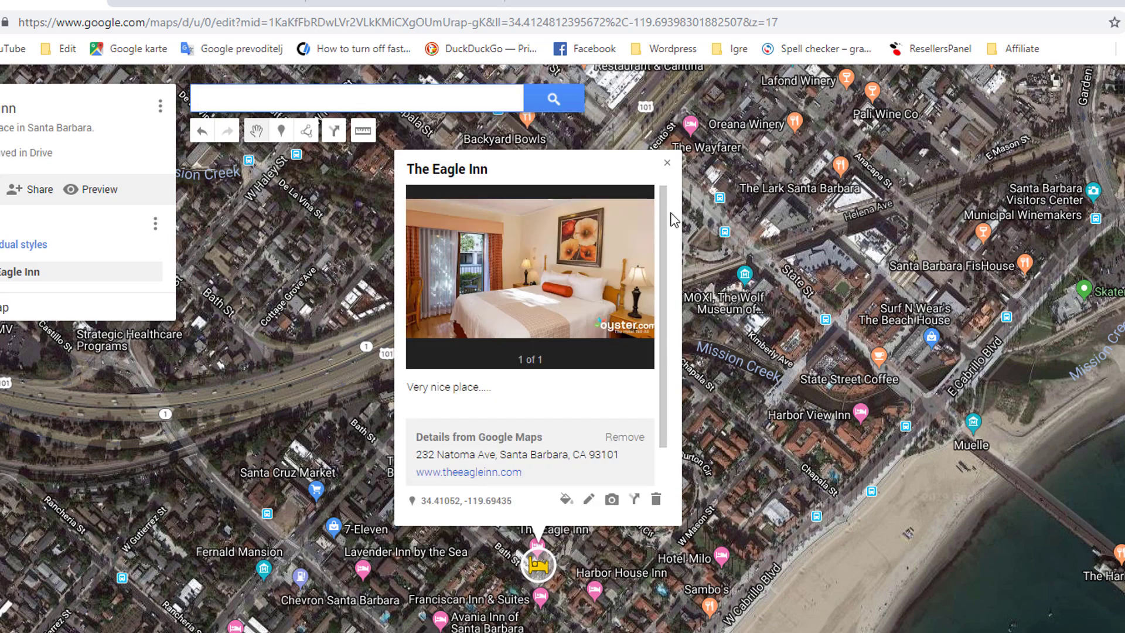
left_click(666, 162)
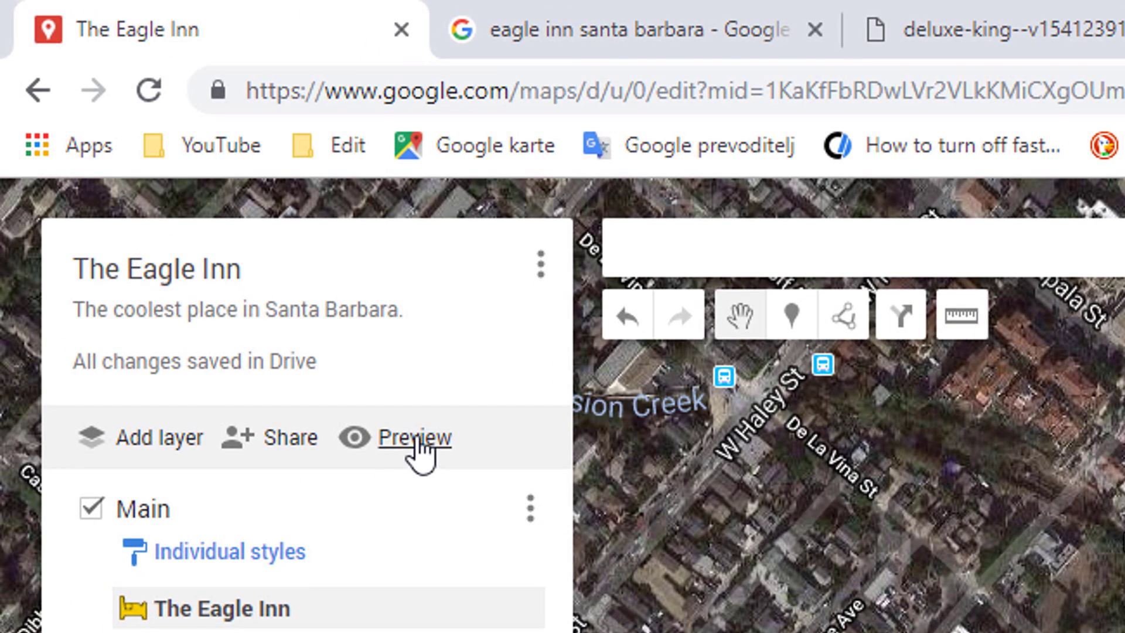
Preview the map view-only, toggle the Main layer and view The Eagle Inn's details, then return
left_click(417, 444)
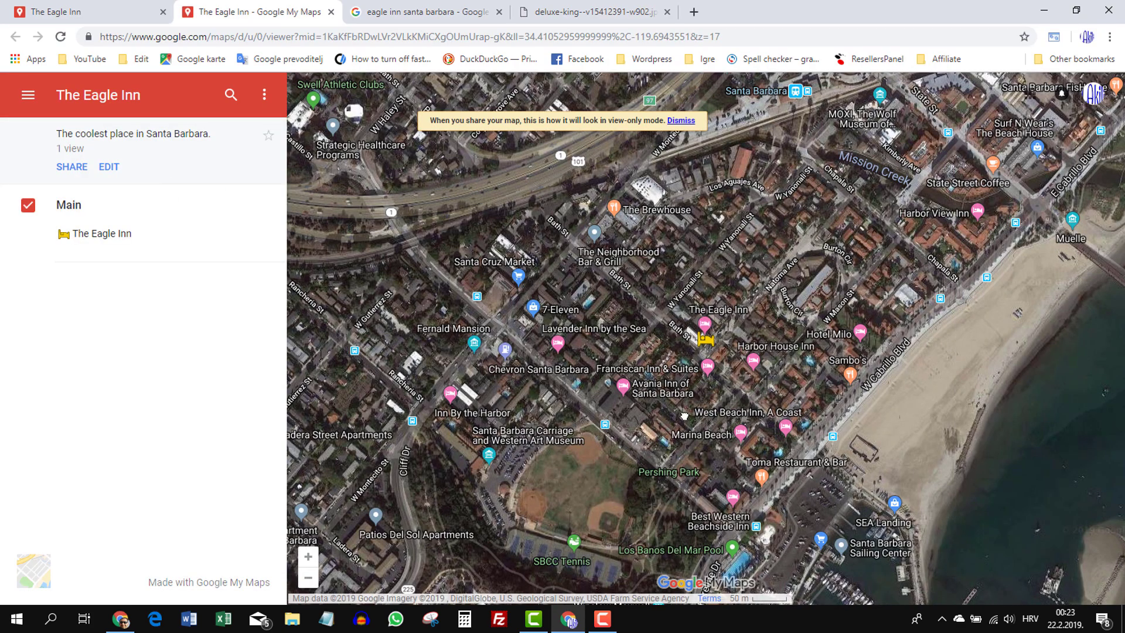
left_click_drag(698, 351, 611, 269)
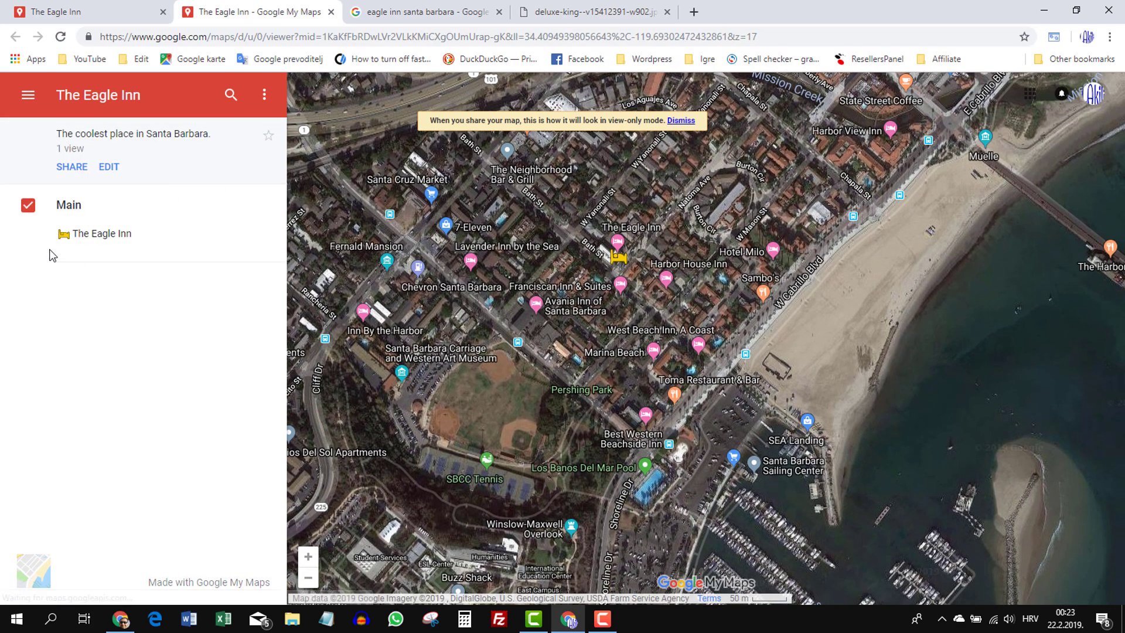
left_click(27, 206)
left_click(27, 206)
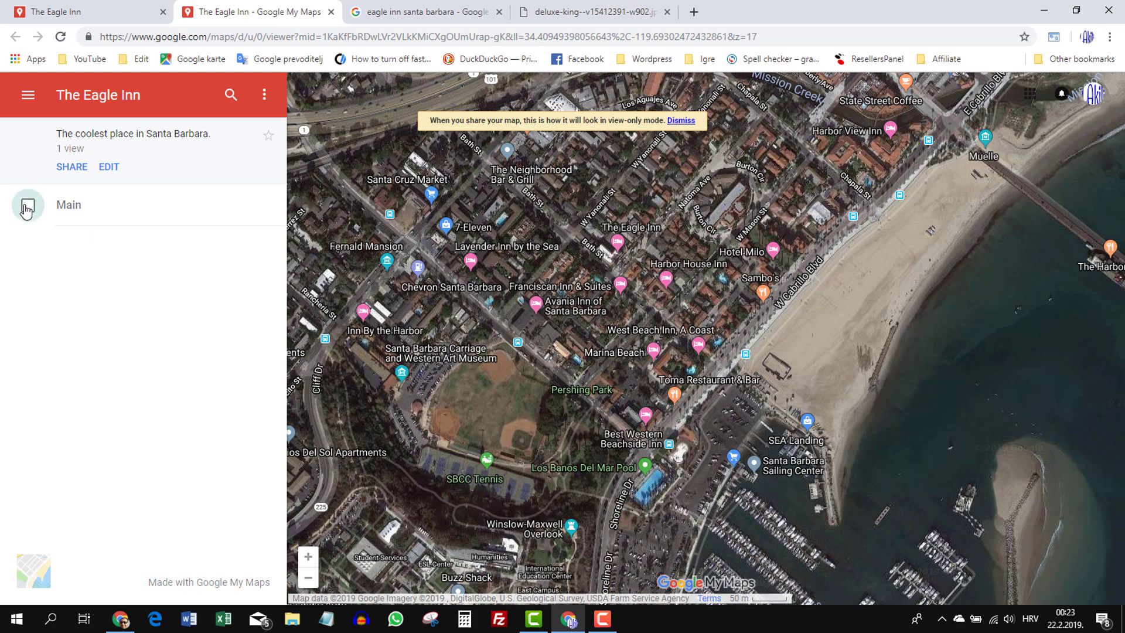
left_click(616, 257)
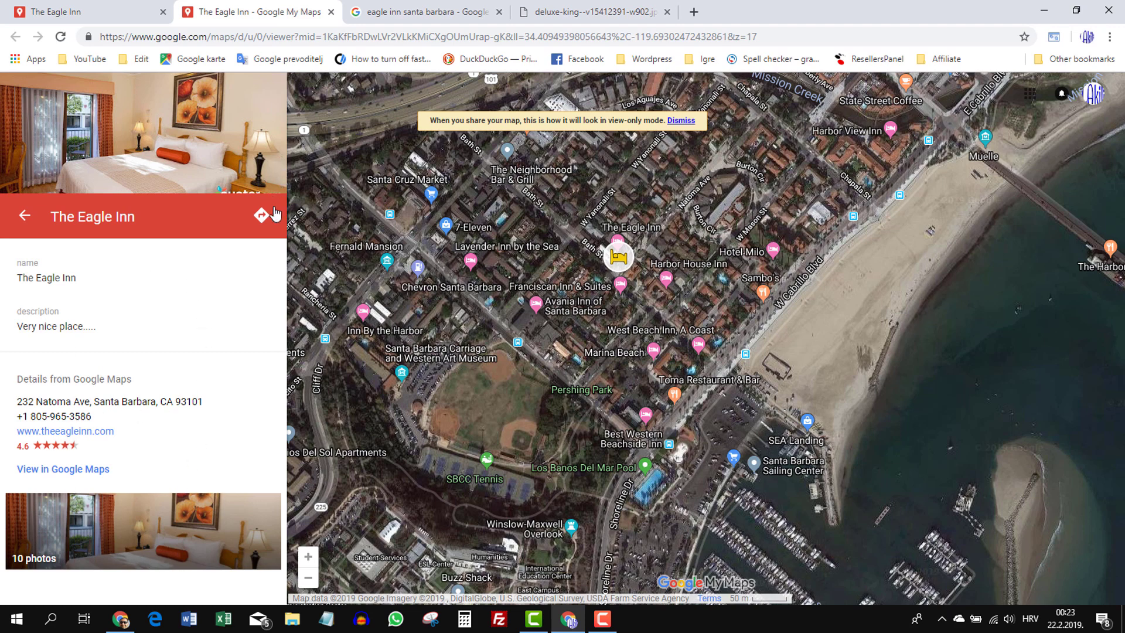
left_click(20, 218)
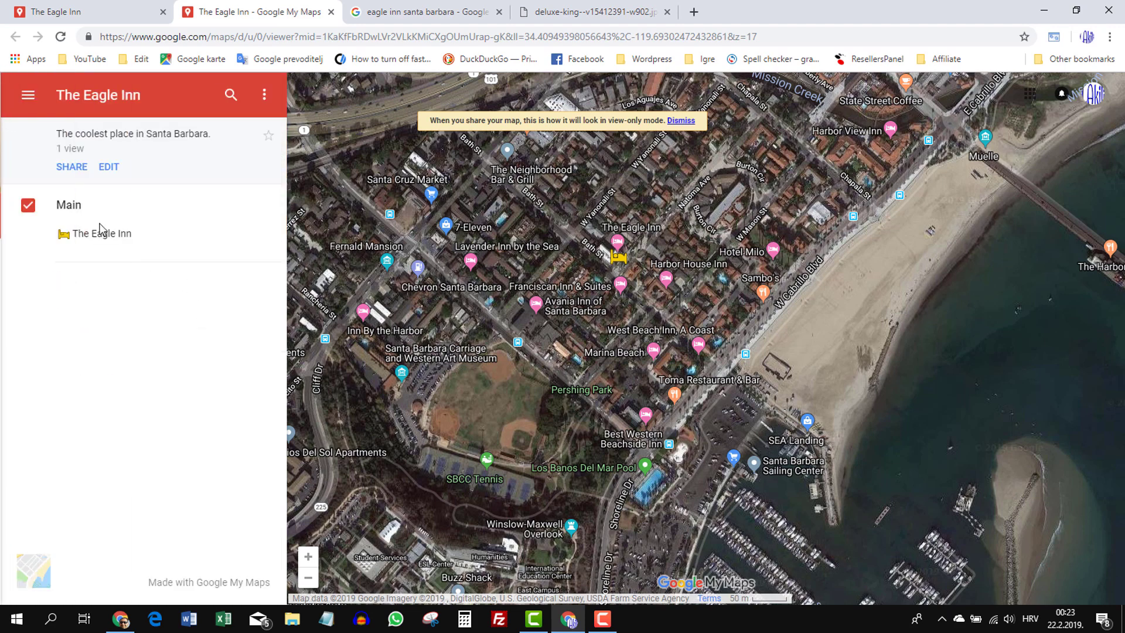
left_click(103, 12)
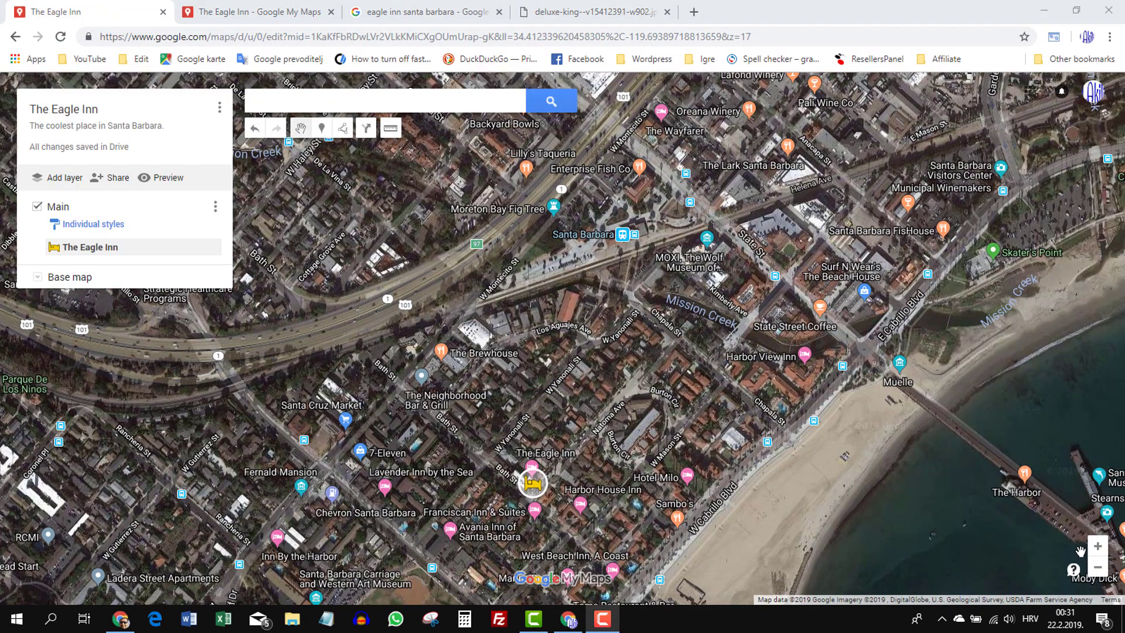
Create directions from The Eagle Inn with Toma Restaurant & Bar as destination B
mouse_move(613, 527)
left_mouse_down()
mouse_move(633, 388)
mouse_move(607, 296)
left_mouse_up()
left_click(529, 254)
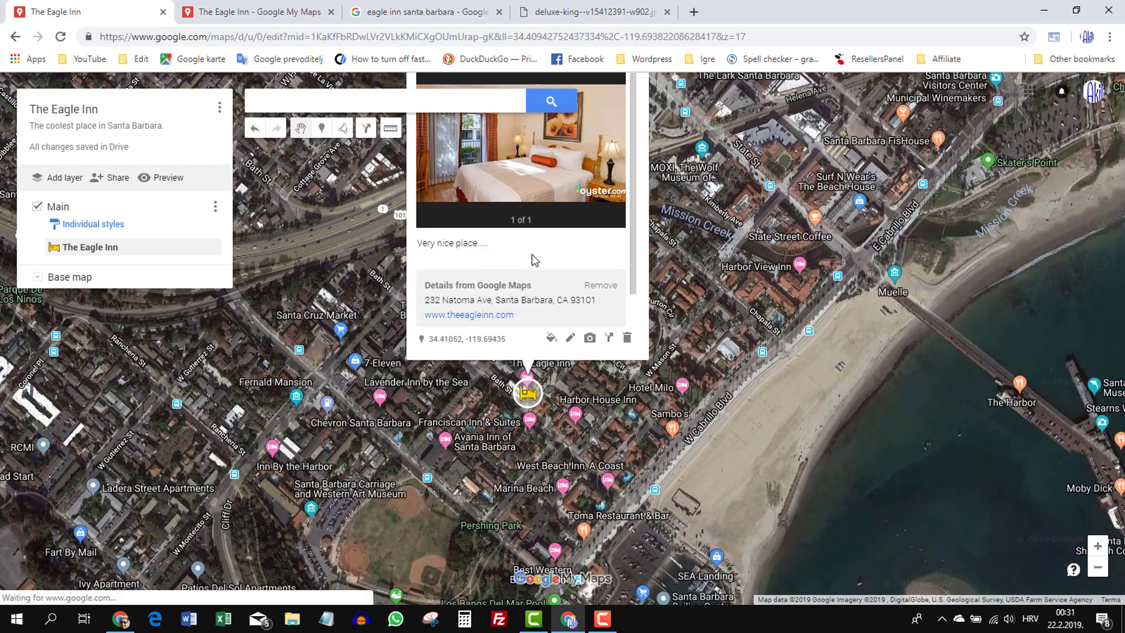
left_click(636, 123)
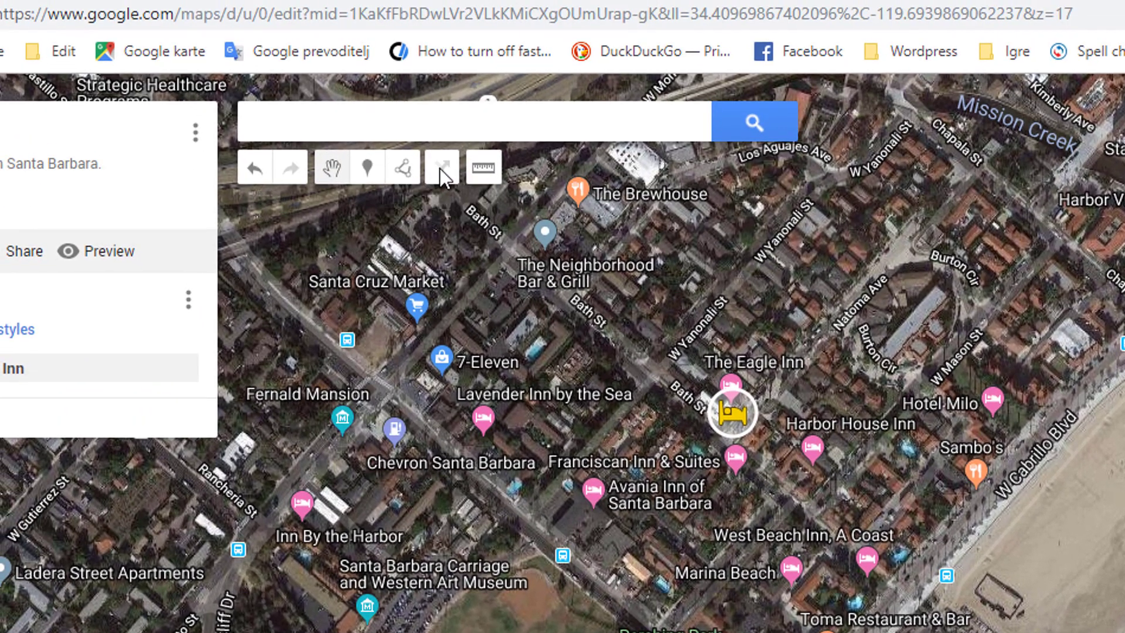
left_click(442, 167)
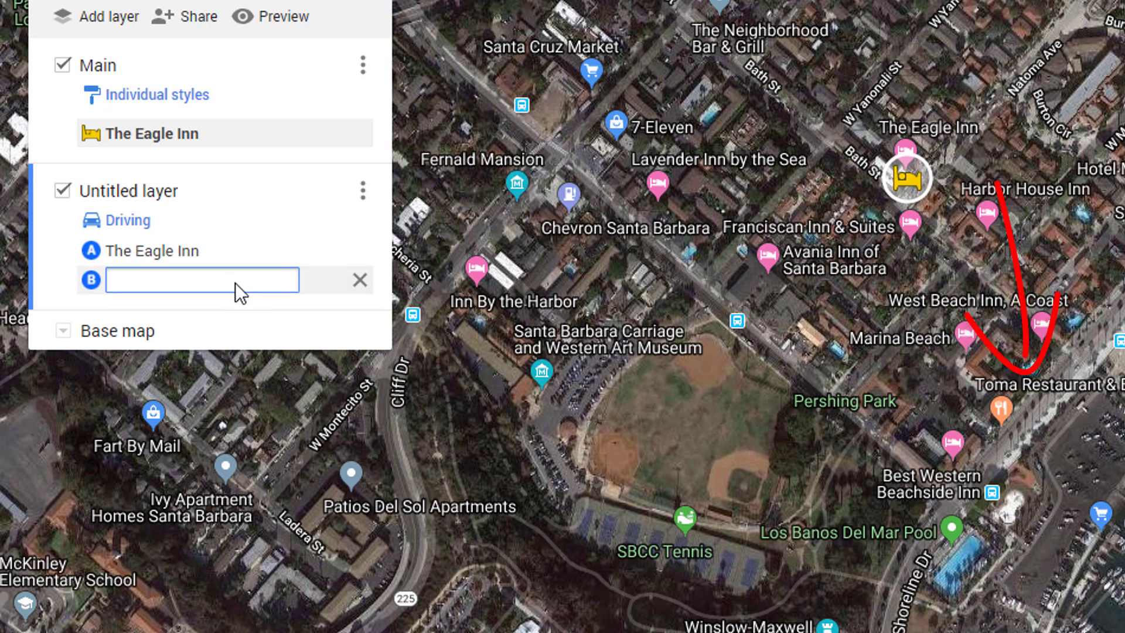
type("Toma Rest")
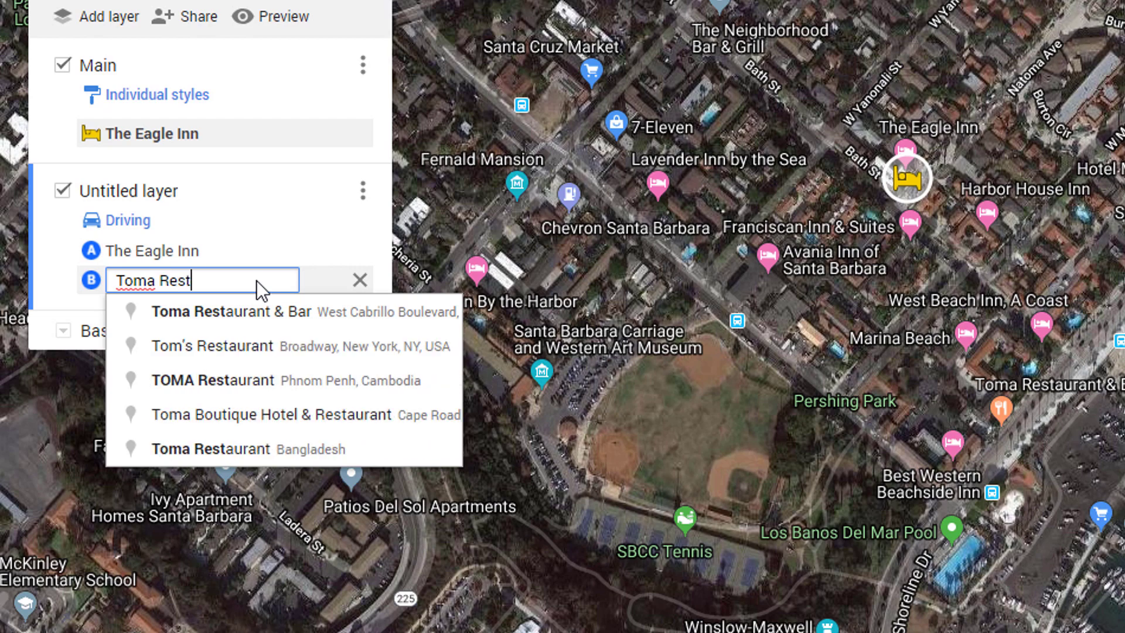
type("aurant an")
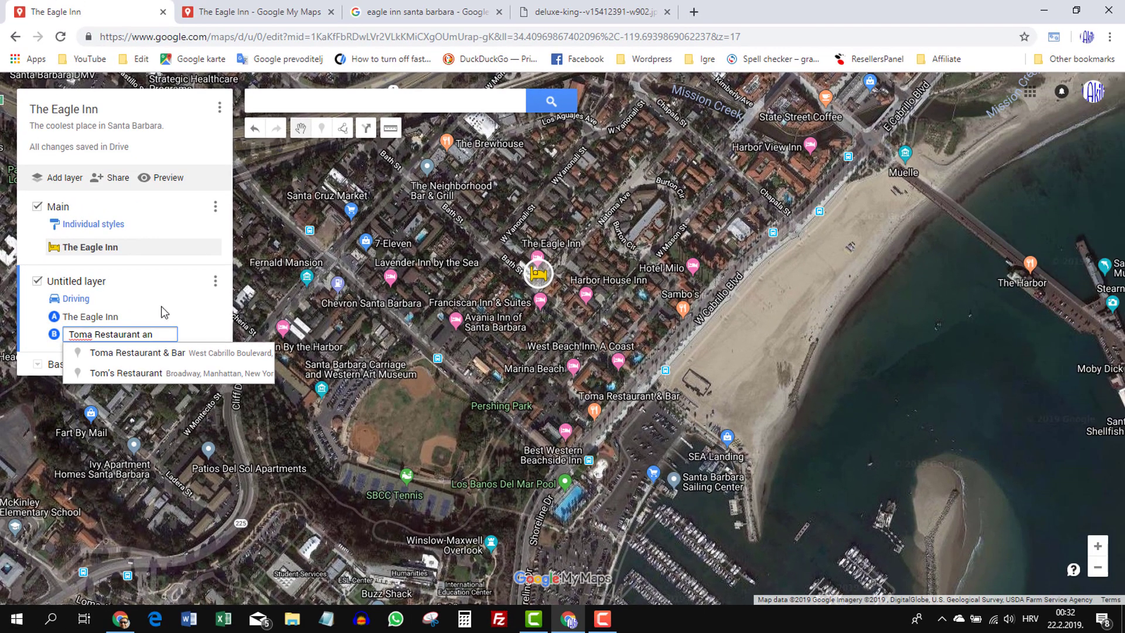
left_click(158, 352)
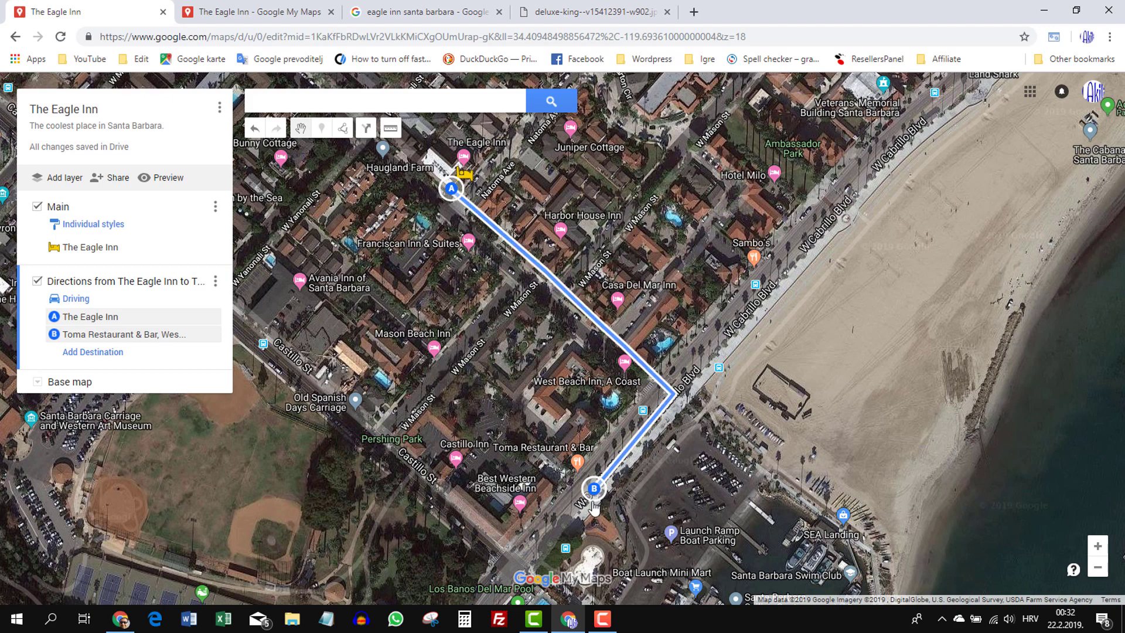
In preview, toggle the Main and driving-route layers off and on and pan along the route
left_click(169, 180)
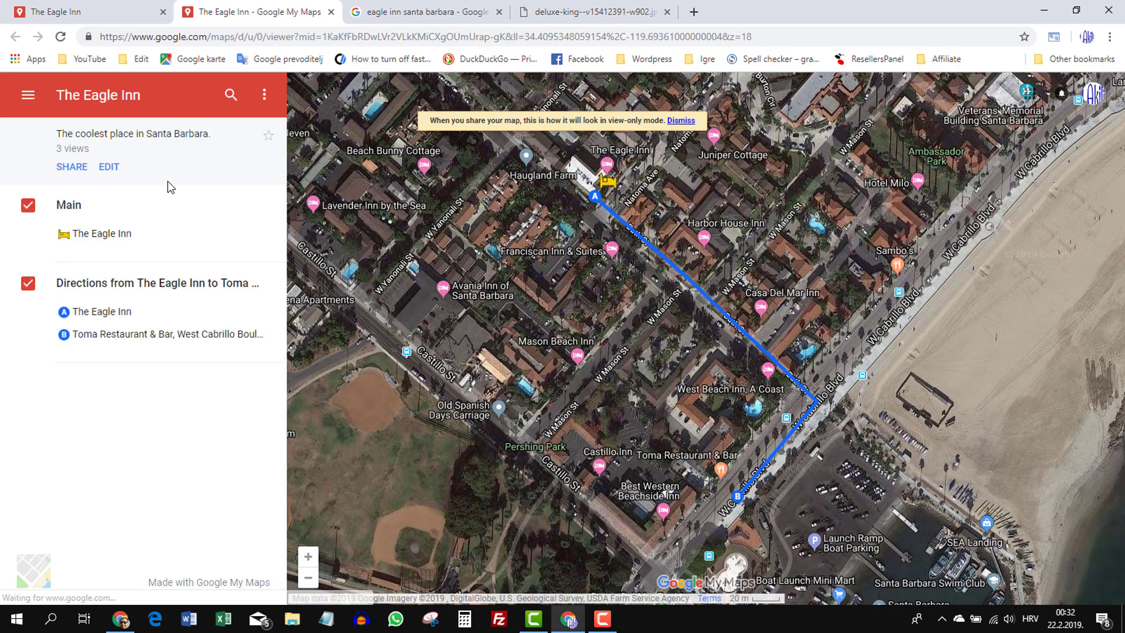
left_click(26, 209)
left_click(25, 205)
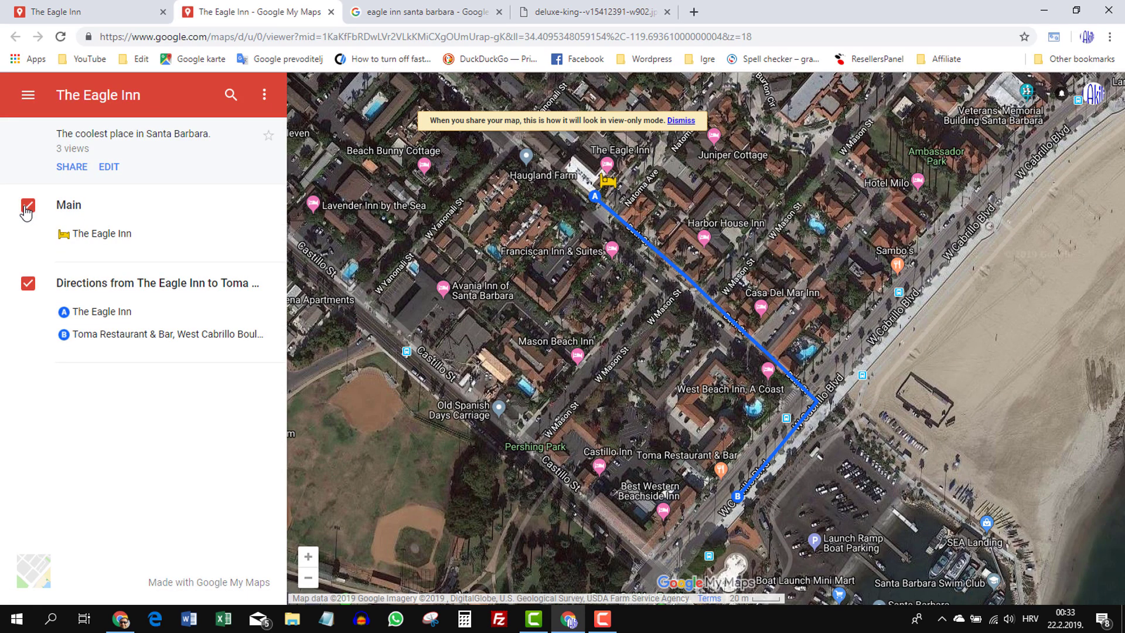
left_click(26, 287)
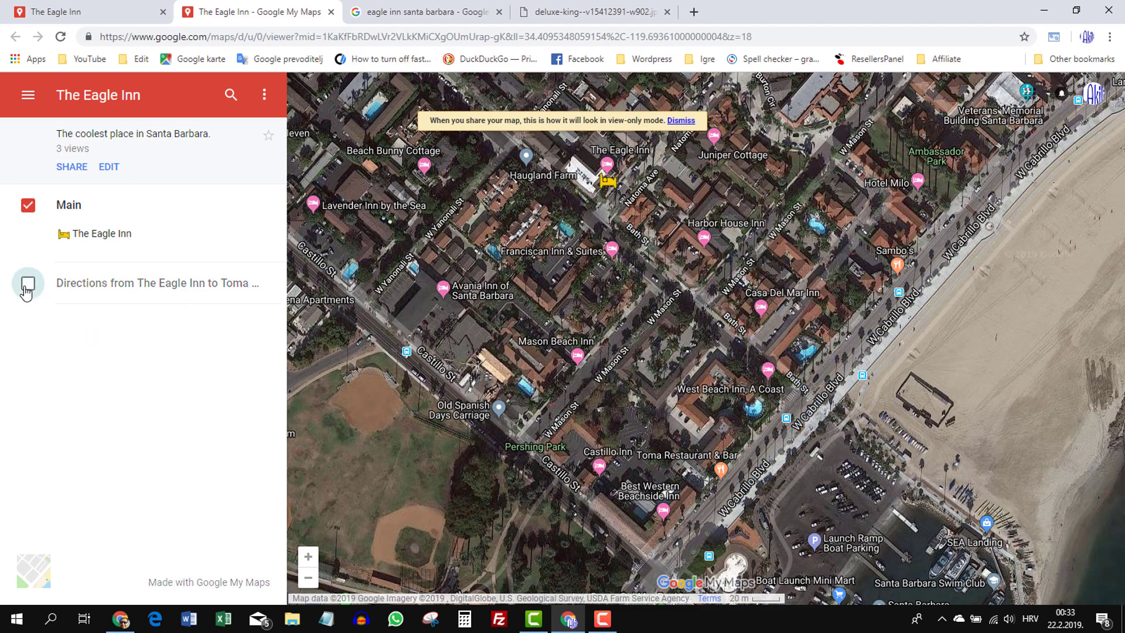
left_click(26, 287)
left_click_drag(626, 394, 586, 332)
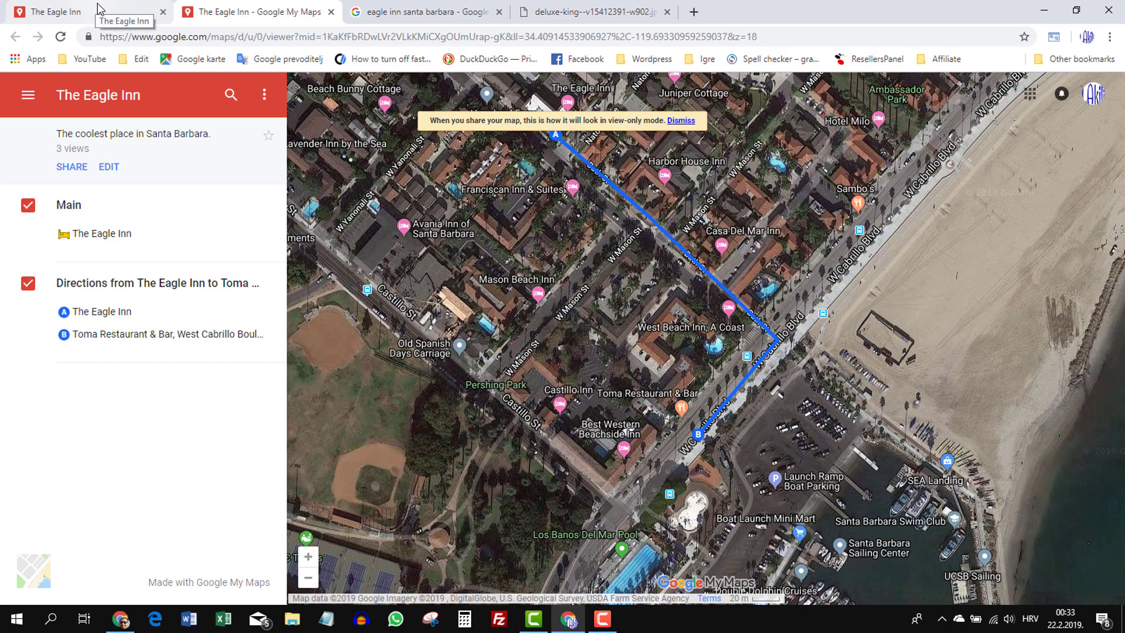
left_click(95, 13)
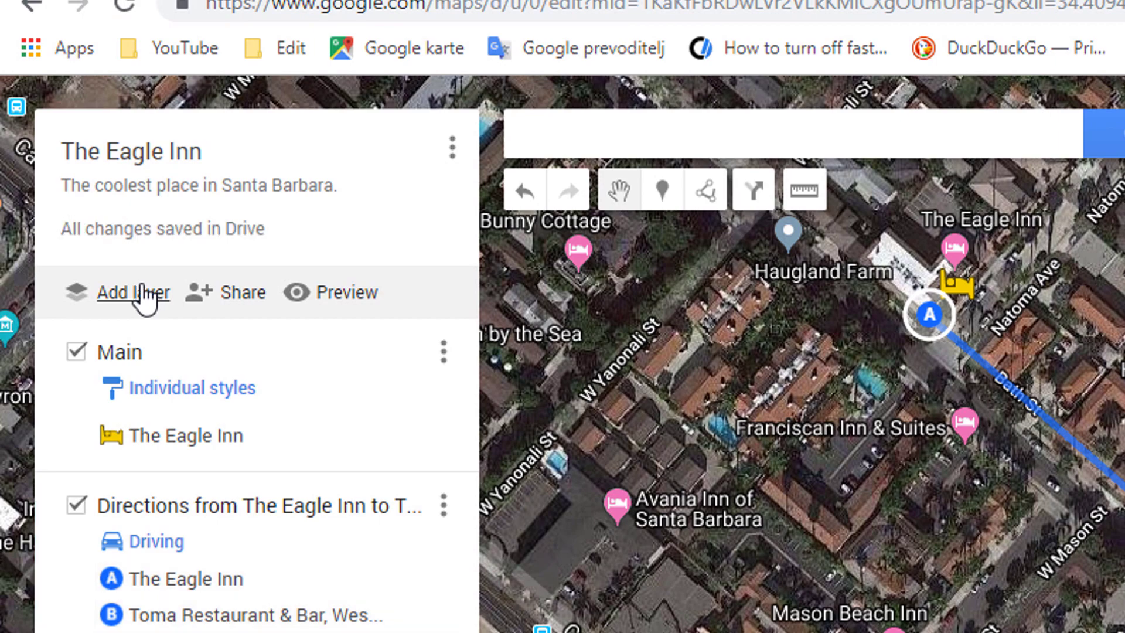
Add a new layer named 'Important' and make it the active layer
left_click(147, 293)
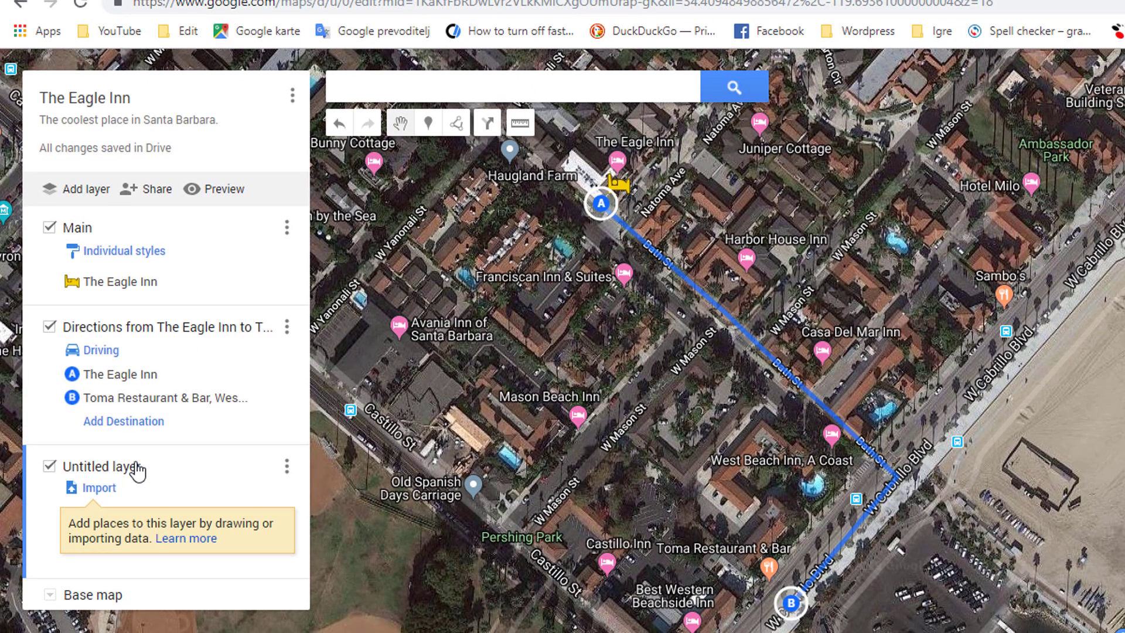
left_click(146, 497)
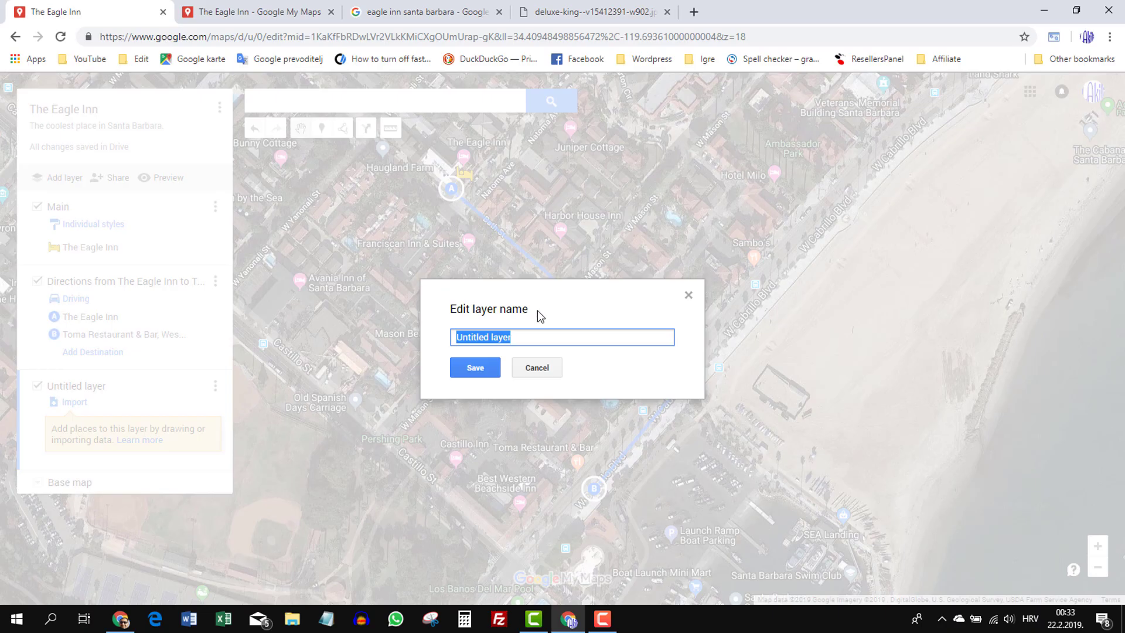
type("Import")
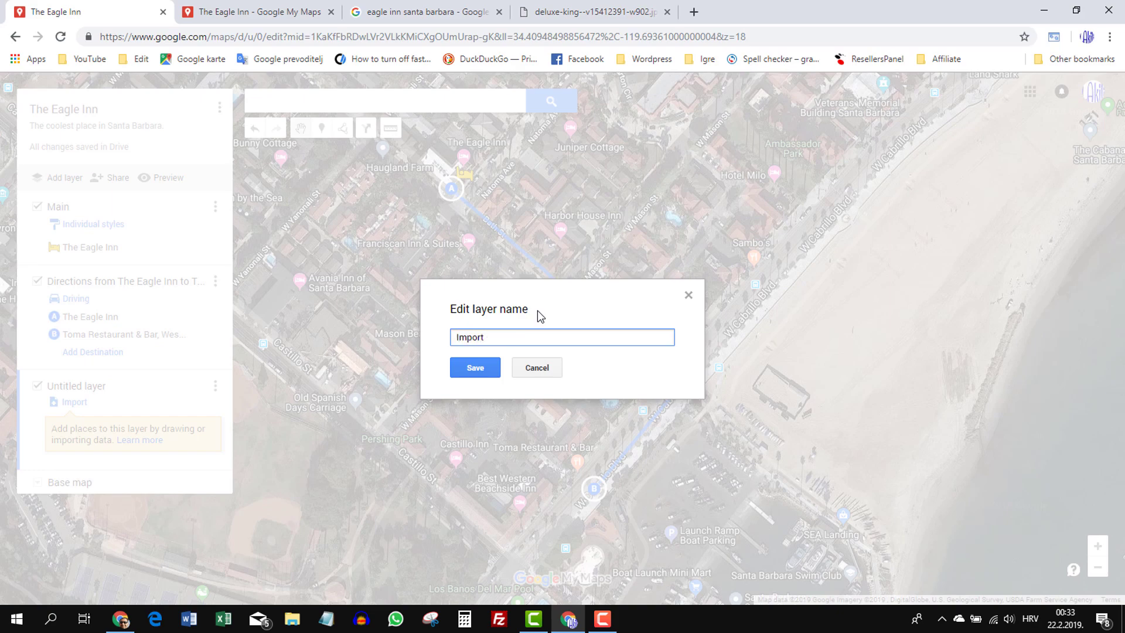
type("ant")
left_click(476, 369)
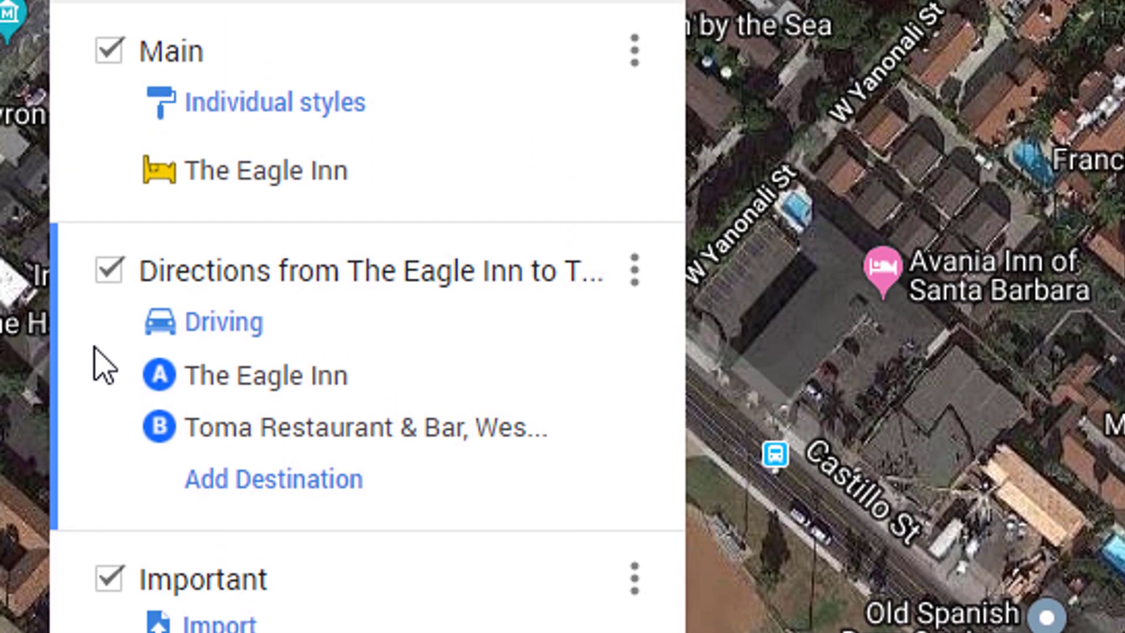
left_click(83, 141)
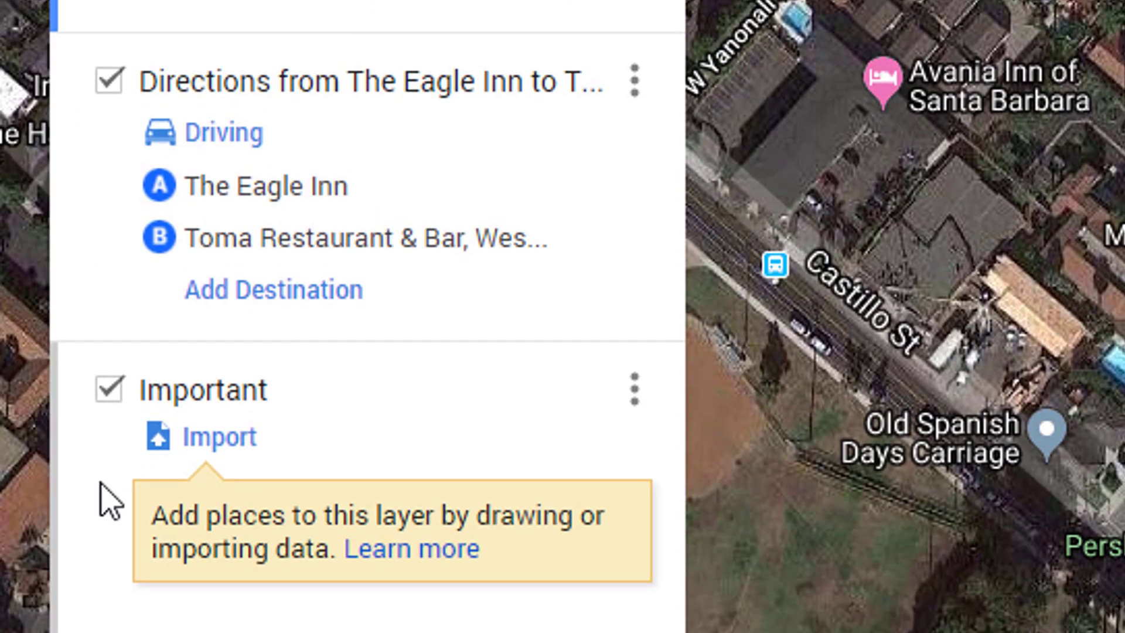
left_click(99, 501)
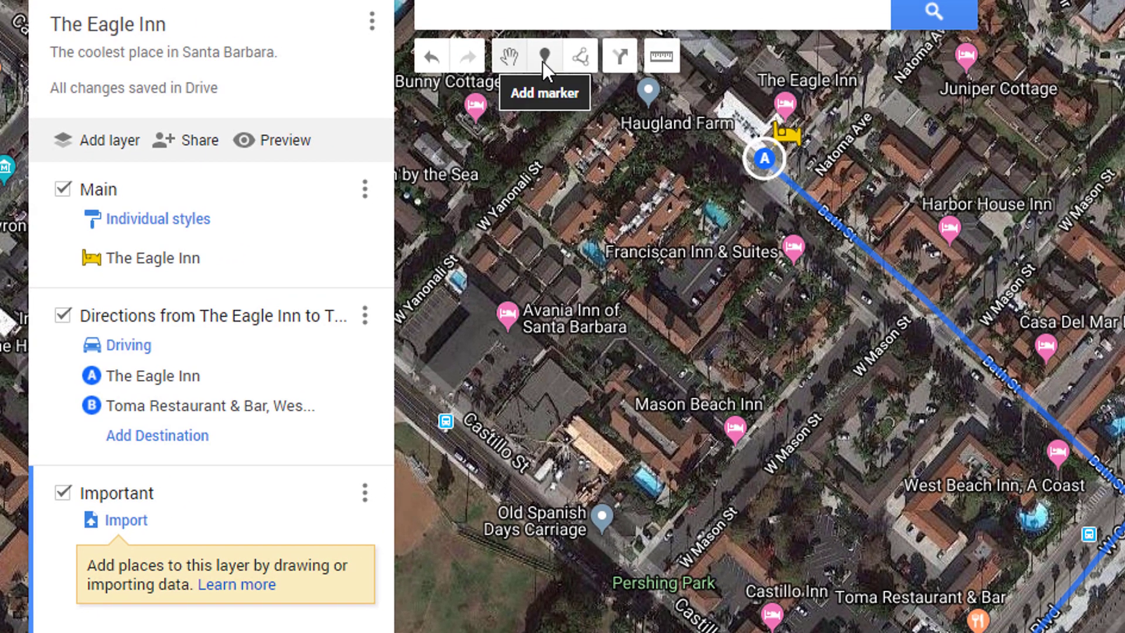
Place a marker on the beachfront by W Cabrillo Blvd and save it as 'Meeting point'
left_click(543, 58)
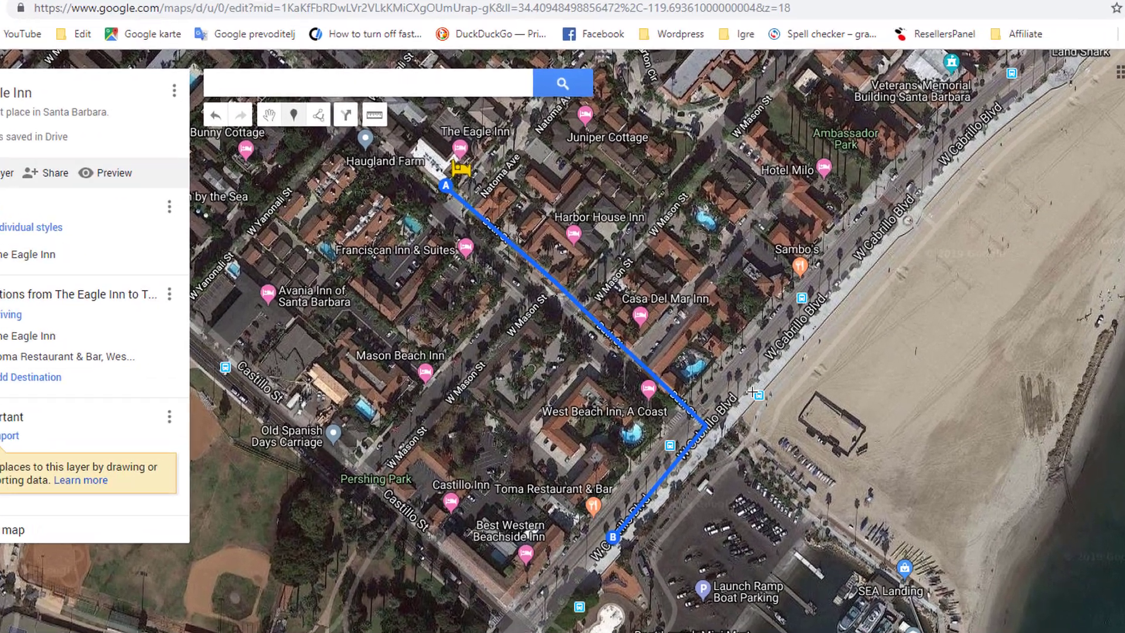
left_click(714, 364)
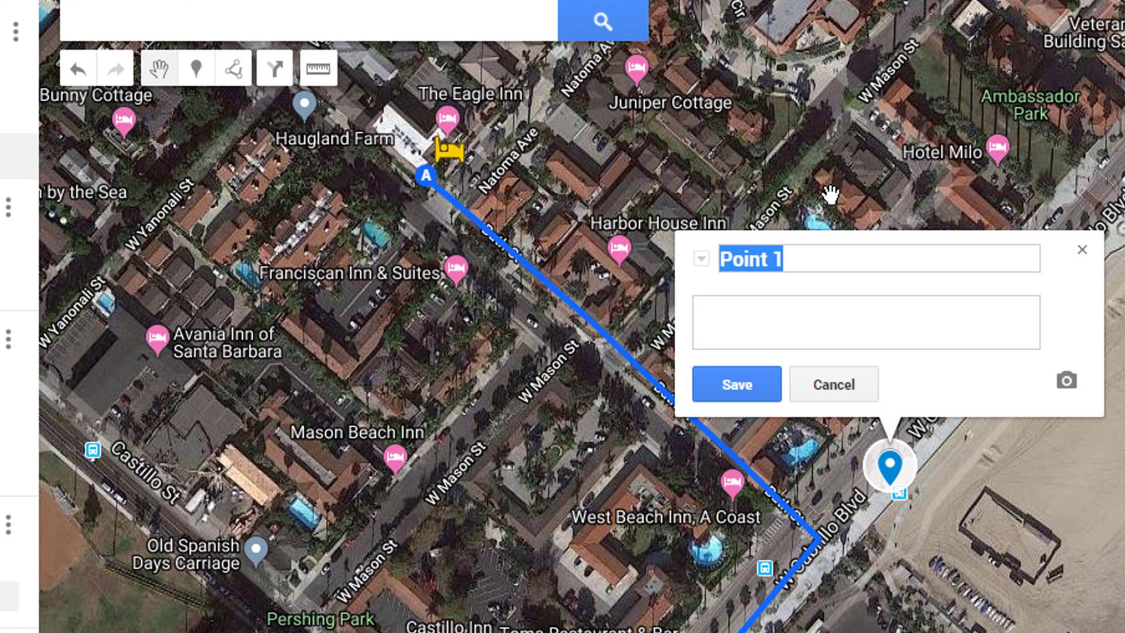
type("Meeting p")
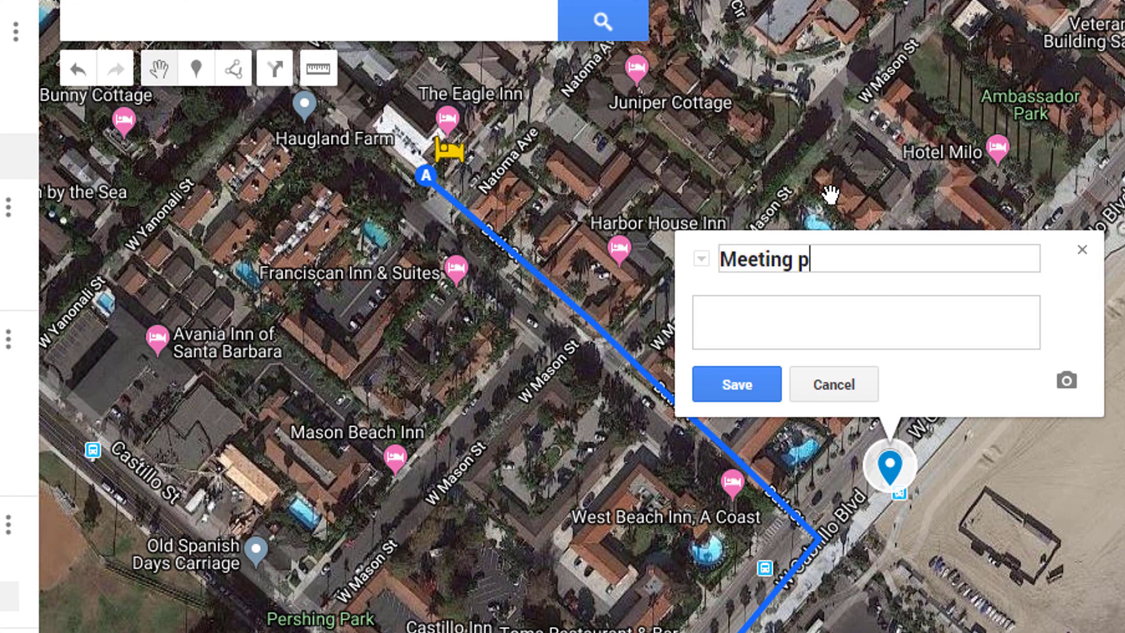
type("oint")
left_click(736, 387)
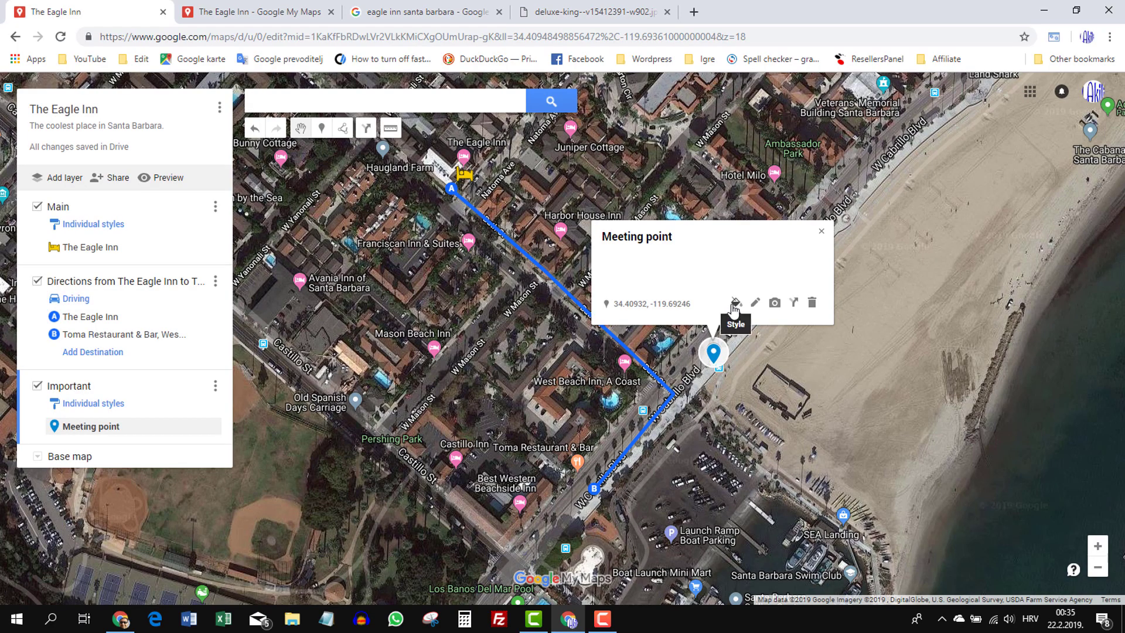
Give Meeting point the purple flag icon from the older Points of interest icons
left_click(735, 303)
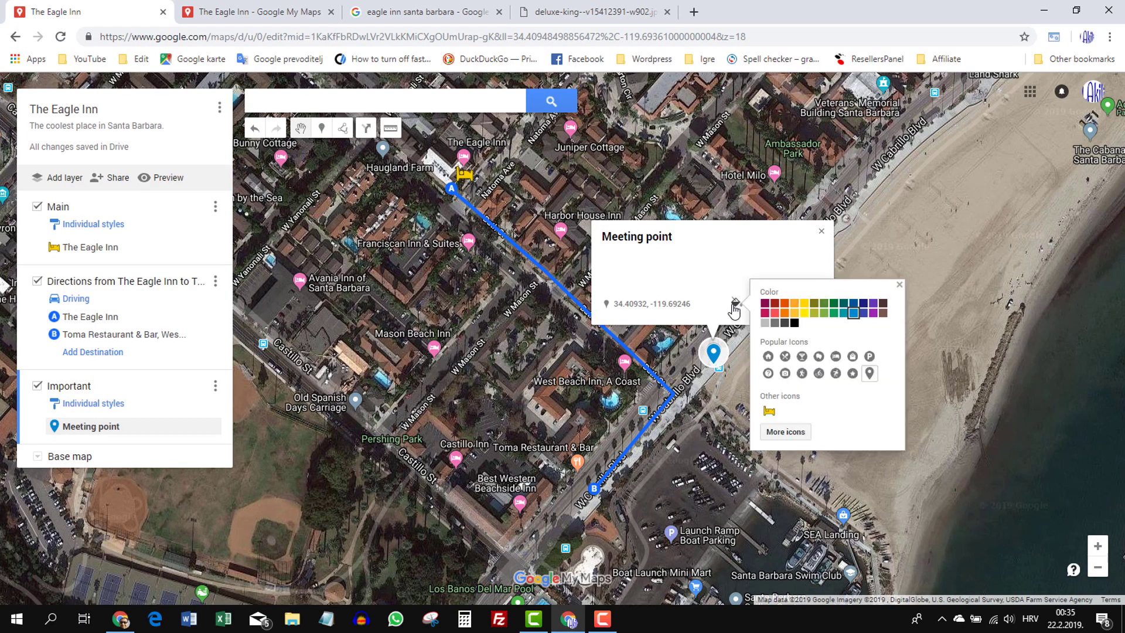
left_click(782, 433)
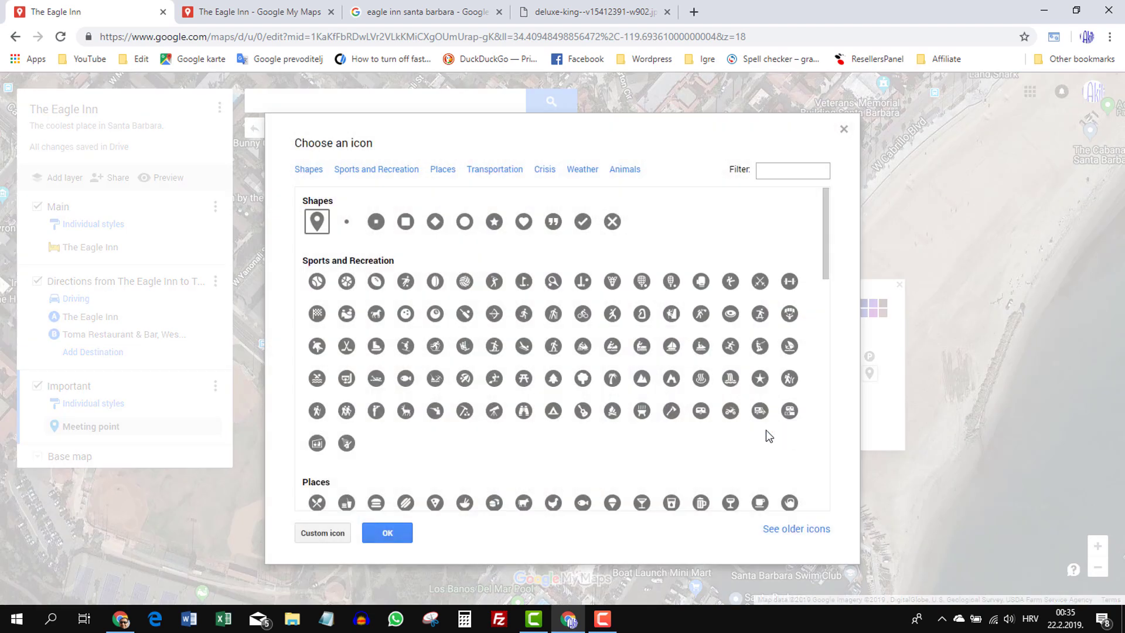
left_click(781, 532)
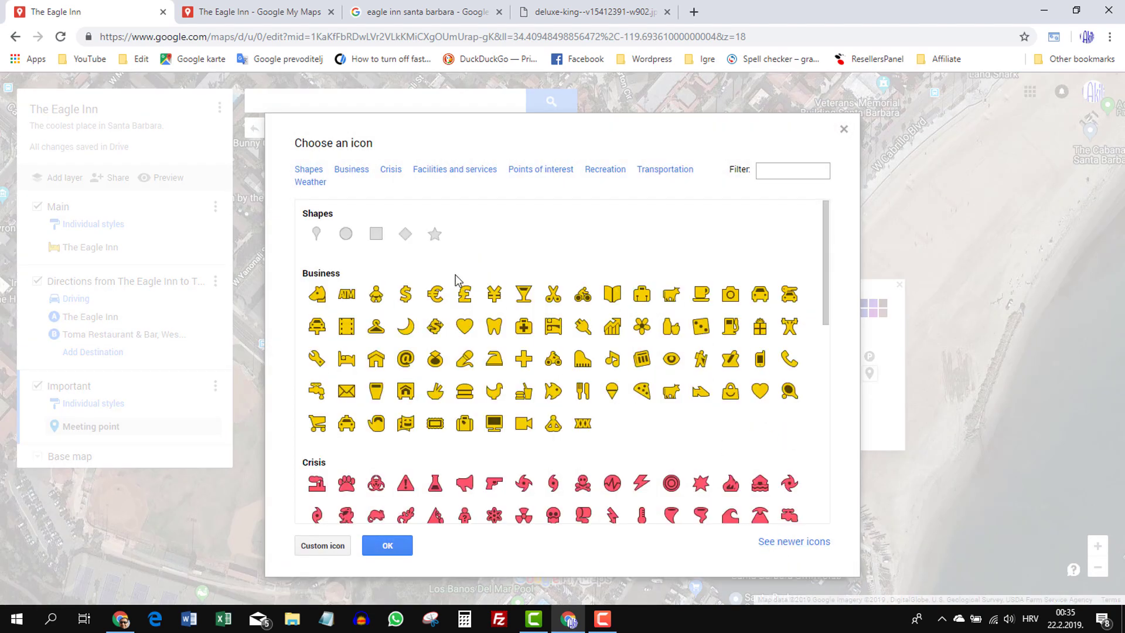
scroll(454, 278, "down", 6)
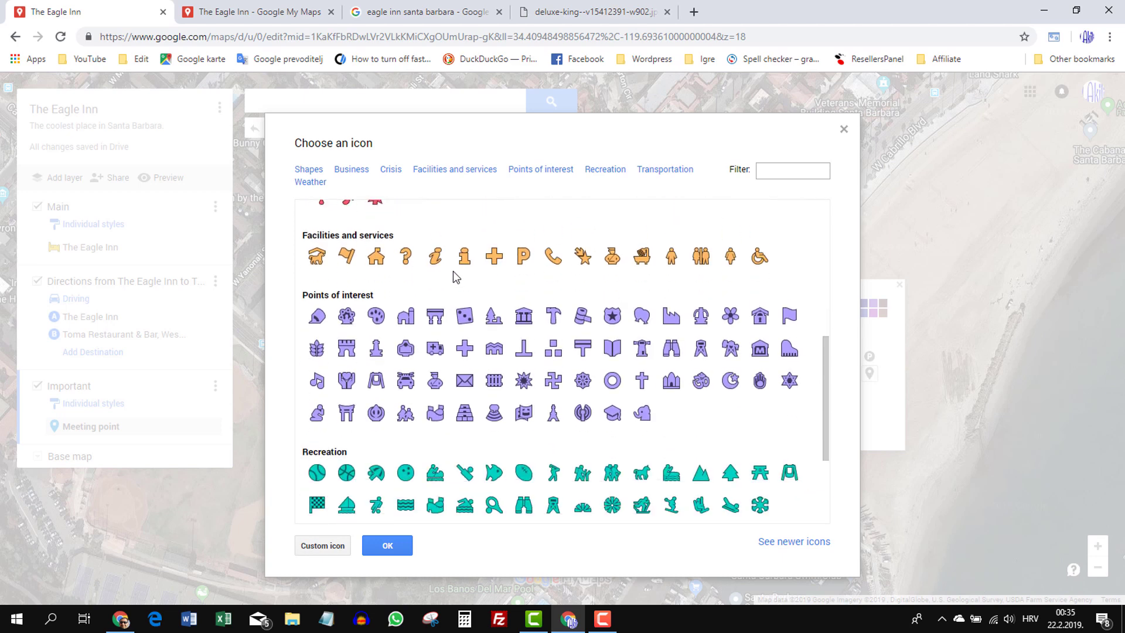
left_click(790, 319)
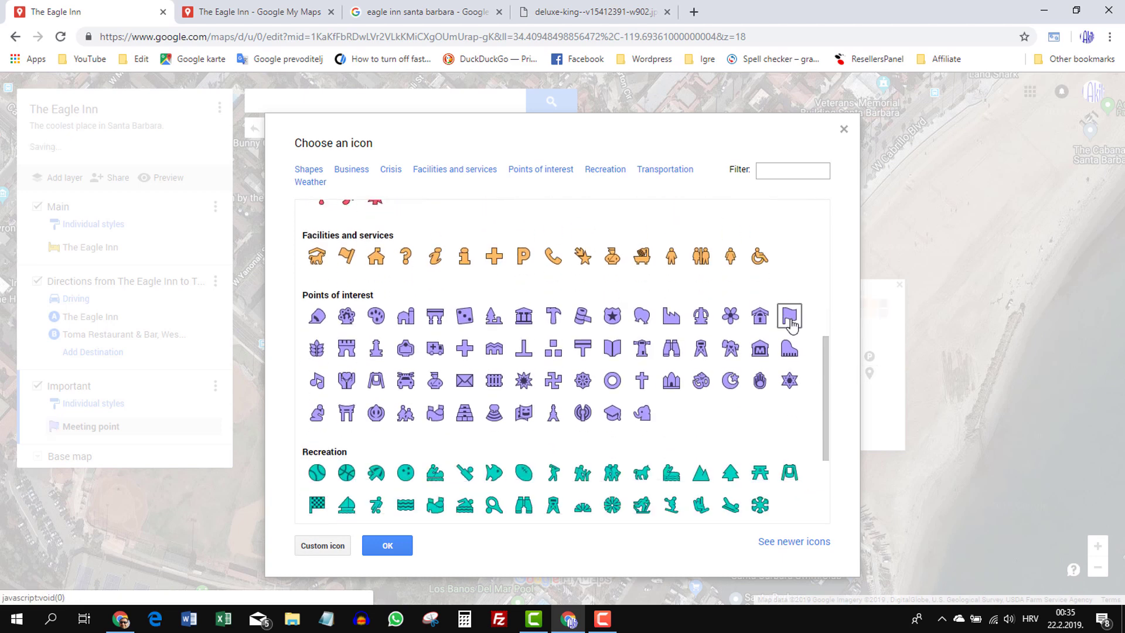
left_click(387, 548)
left_click(900, 286)
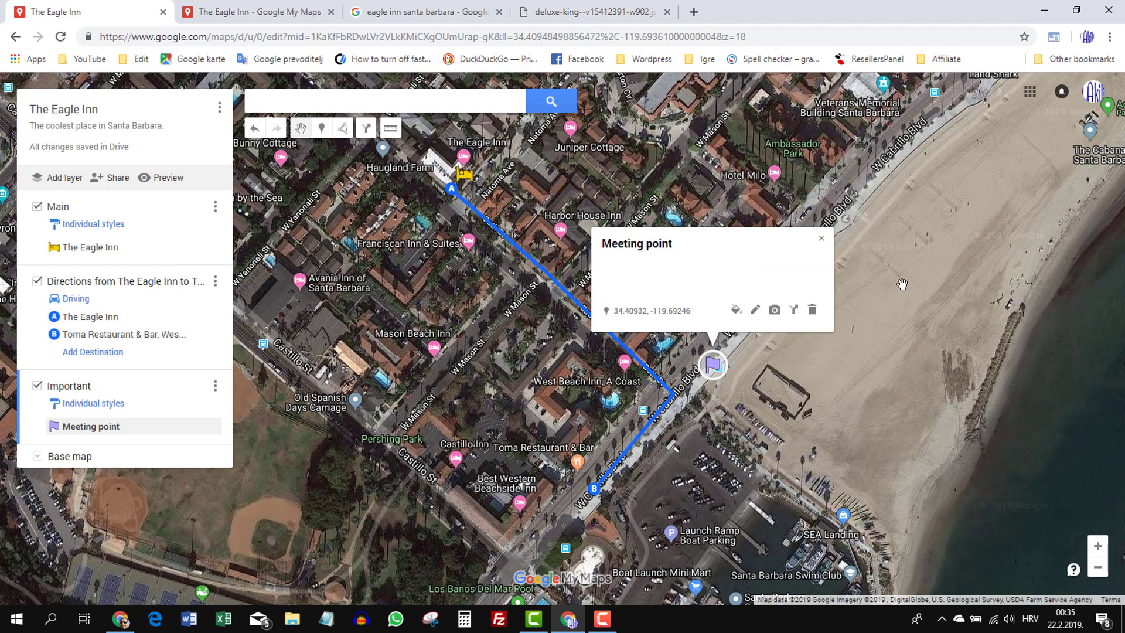
left_click(821, 239)
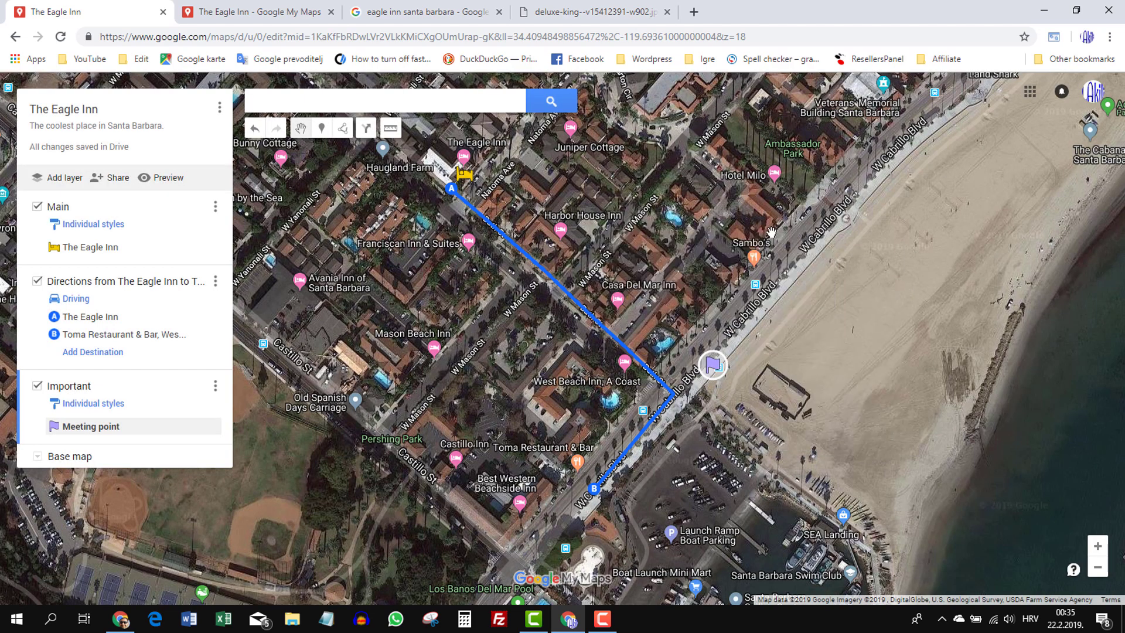
Inspect the Meeting point flag's details in the view-only preview of the beach area
left_click(168, 178)
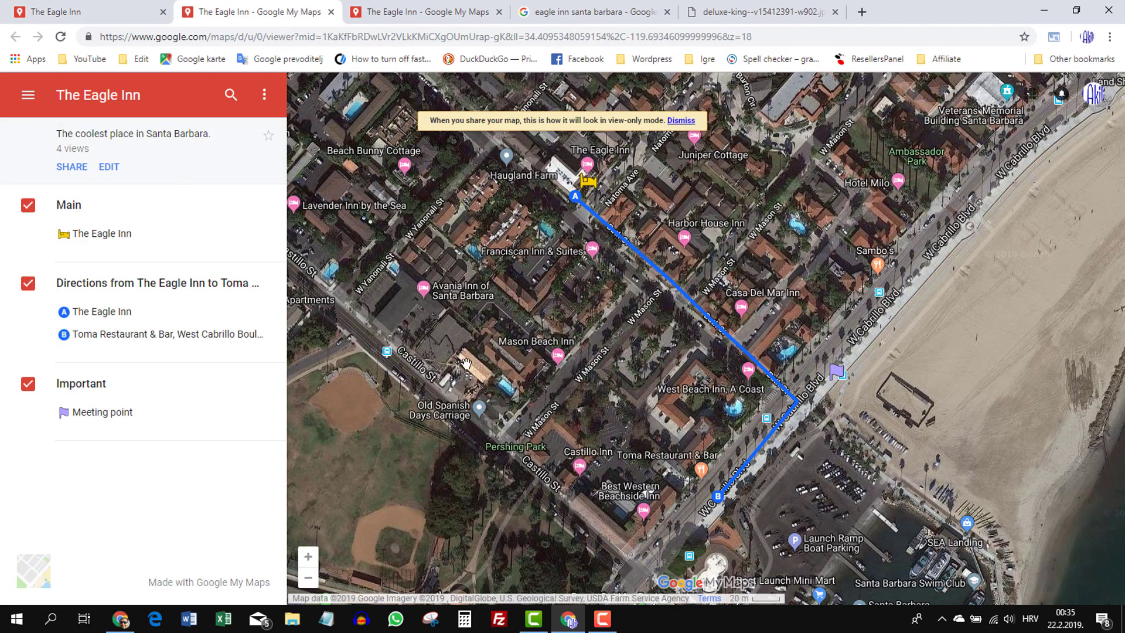
left_click_drag(554, 374, 500, 308)
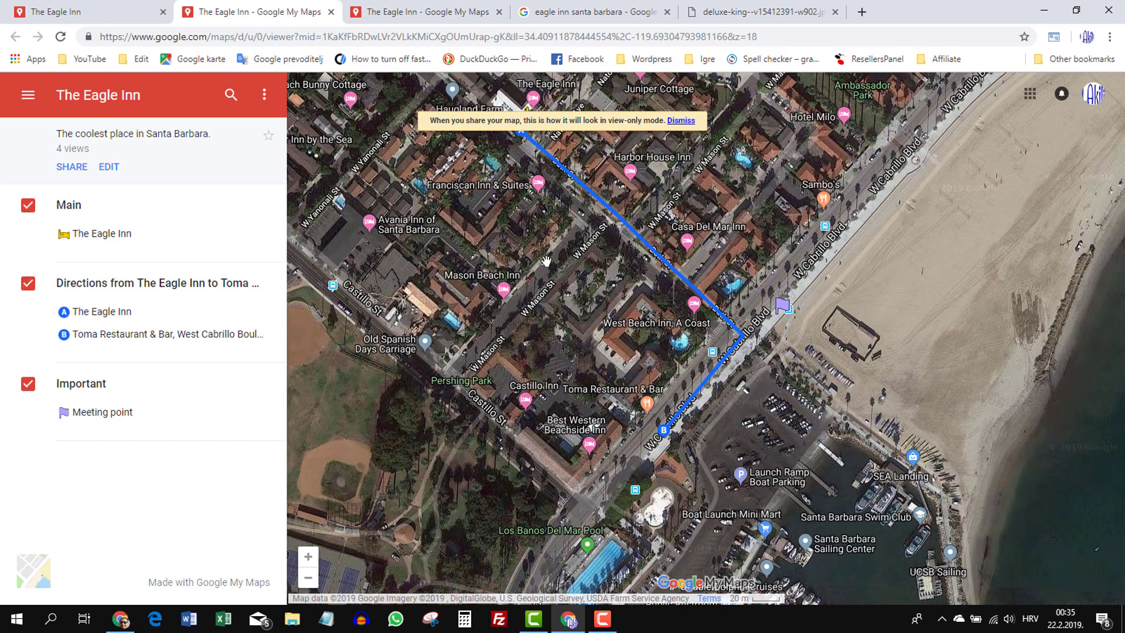
scroll(535, 332, "up", 2)
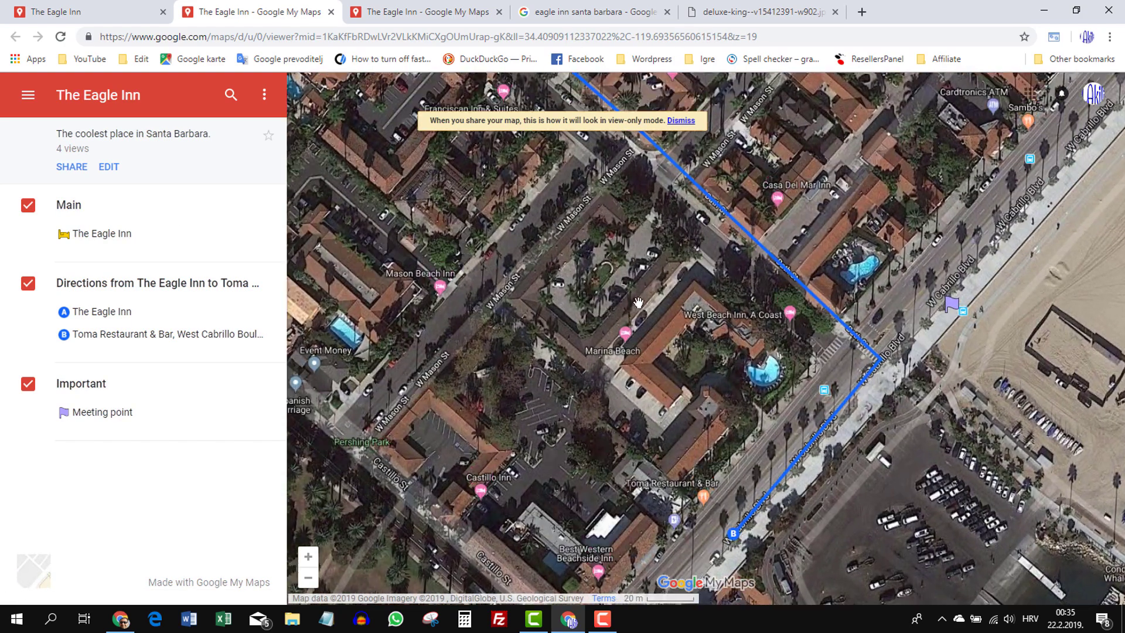
scroll(658, 328, "down", 2)
scroll(806, 368, "up", 1)
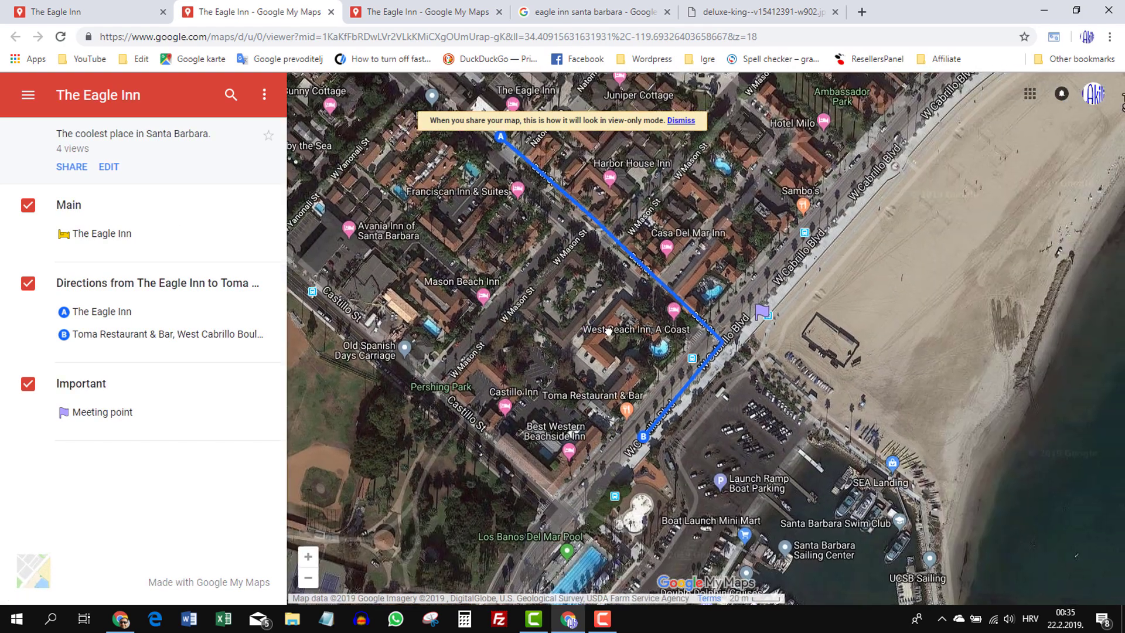
scroll(811, 355, "up", 1)
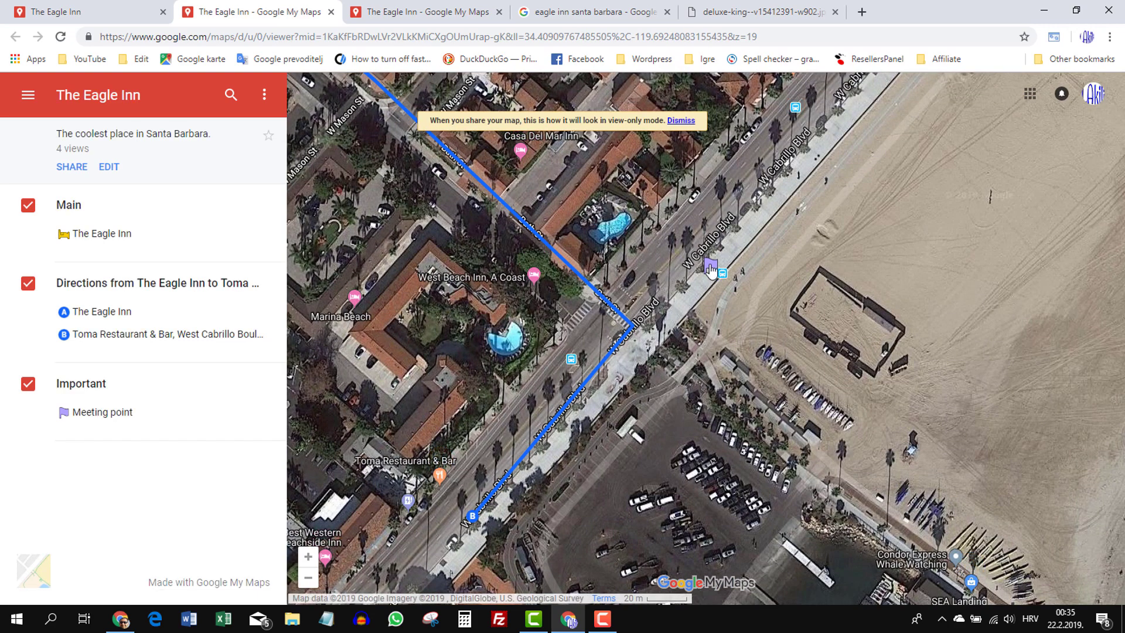
left_click(710, 266)
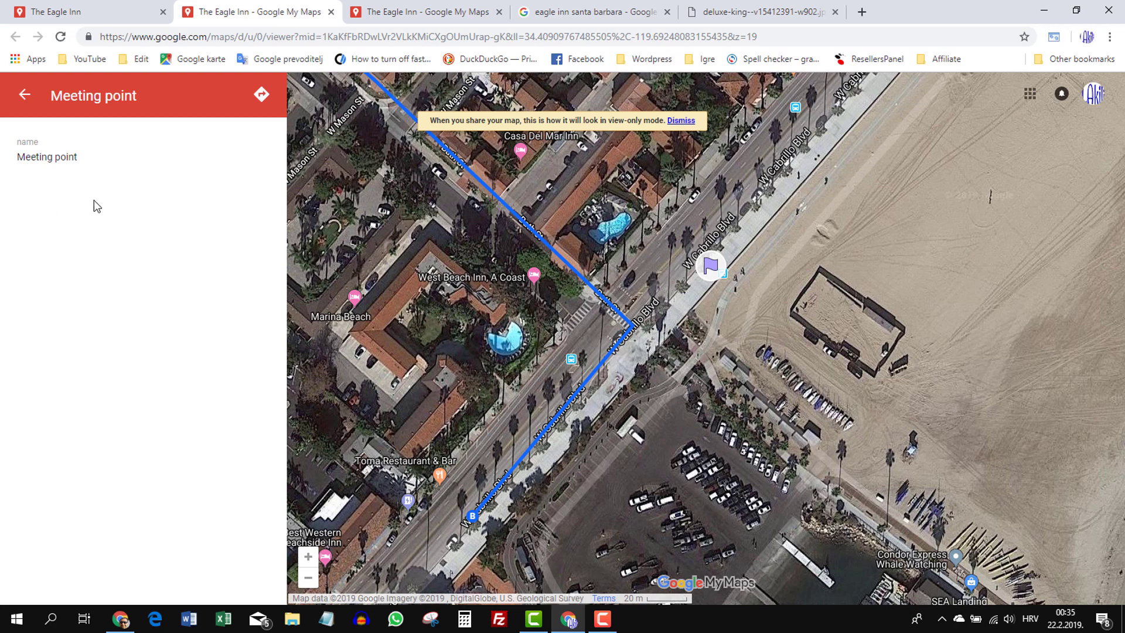
left_click(26, 97)
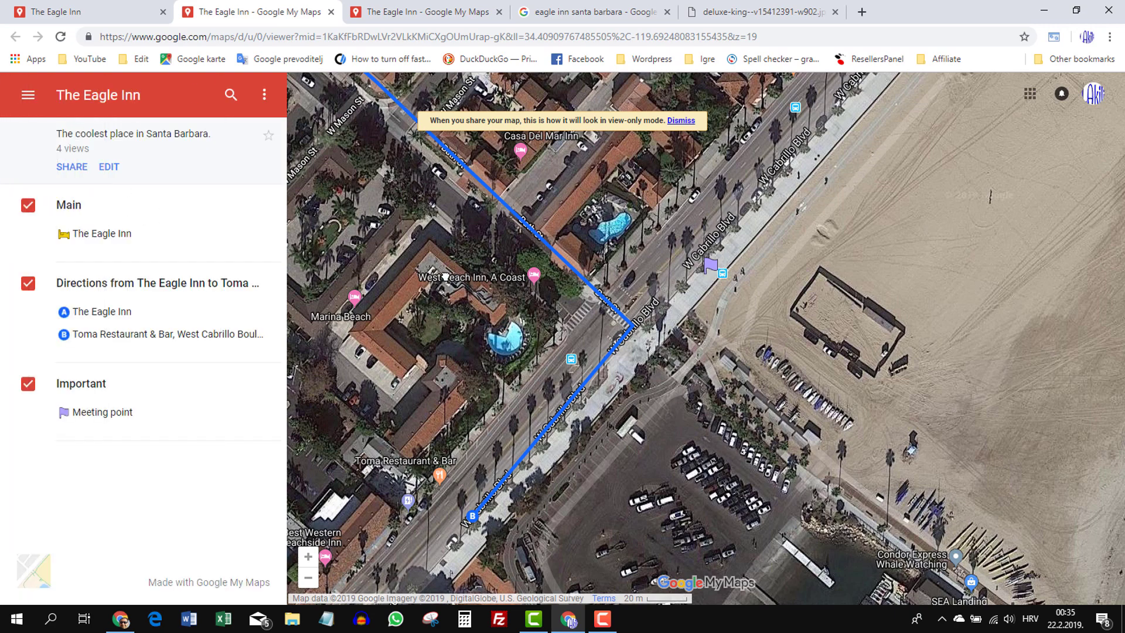
left_click_drag(409, 213, 528, 400)
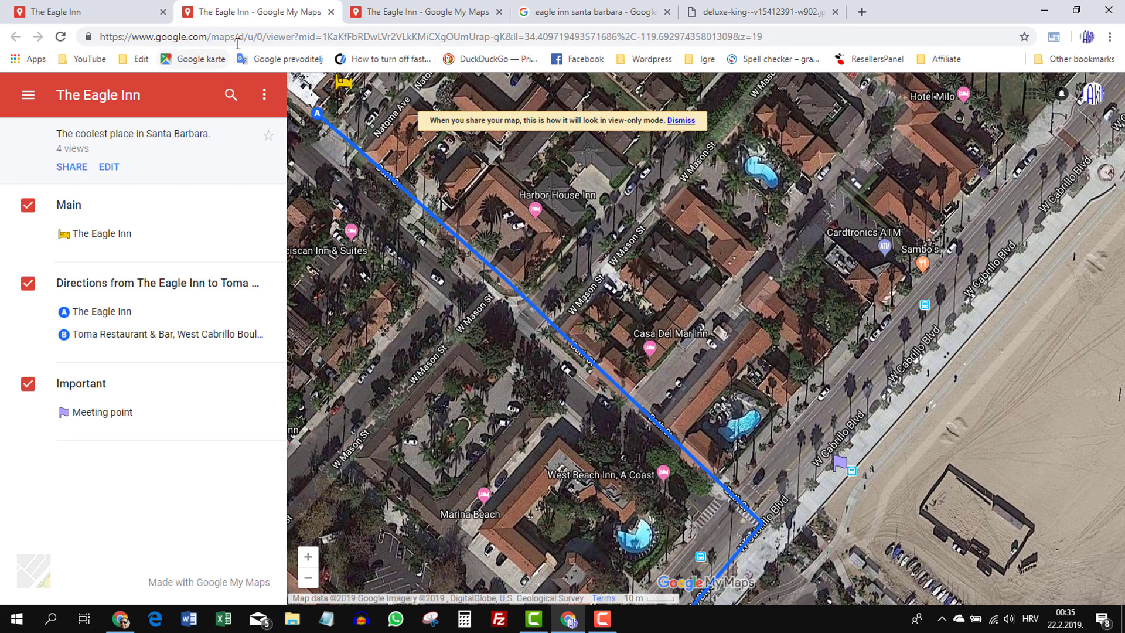
Return to the map editor tab and close all other browser tabs
left_click(129, 15)
right_click(146, 16)
left_click(199, 136)
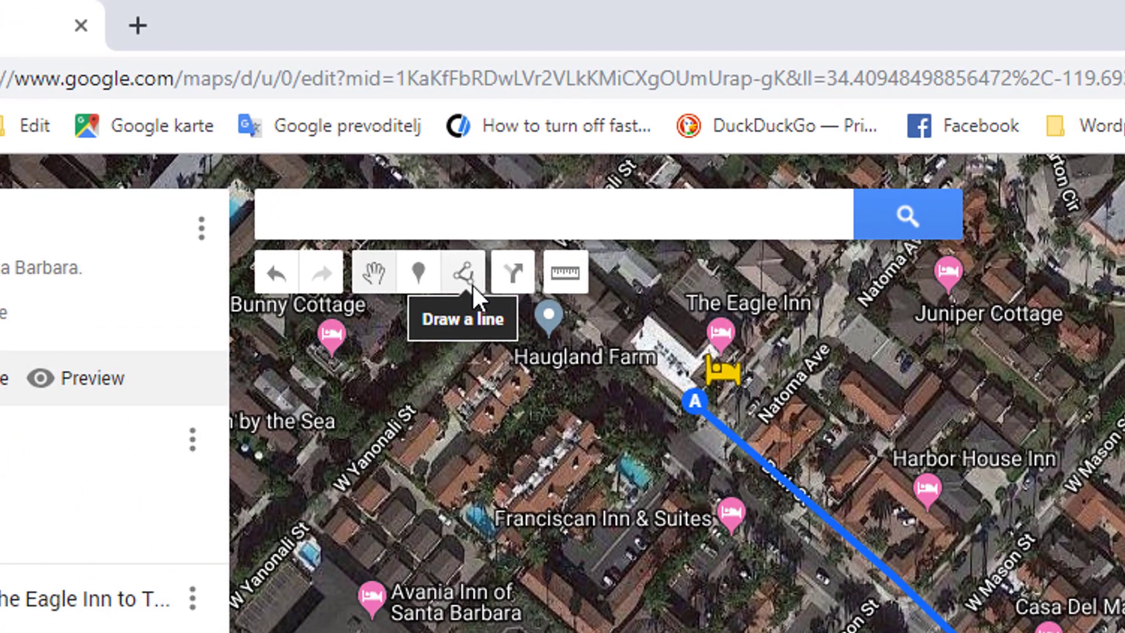
Draw a four-cornered area around the beach enclosure
left_click(463, 279)
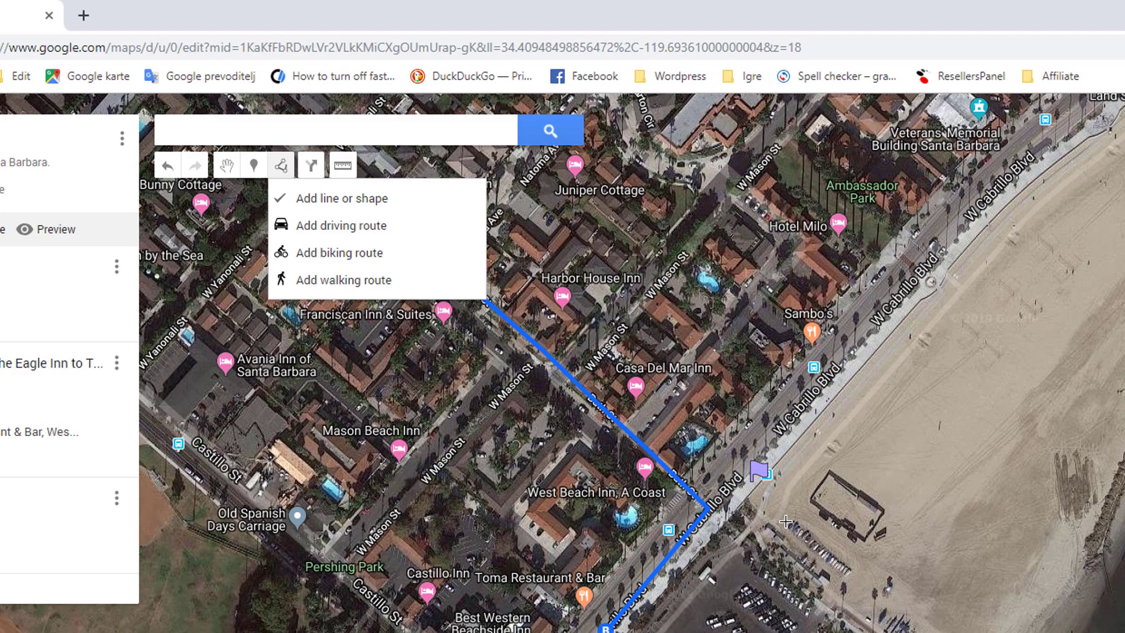
left_click(785, 521)
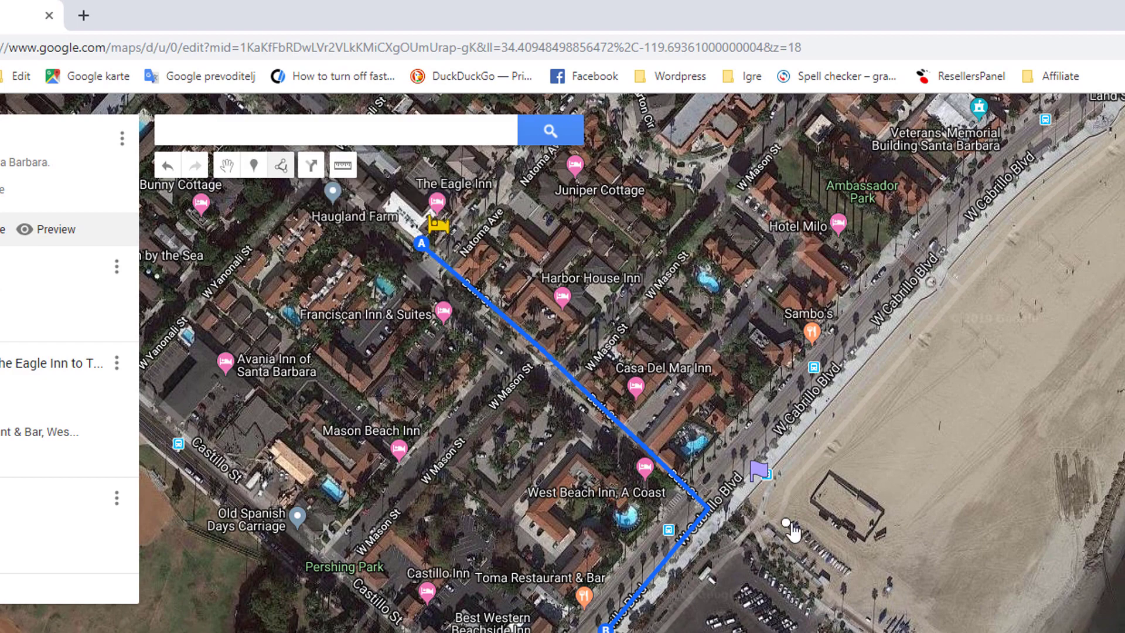
left_click(885, 605)
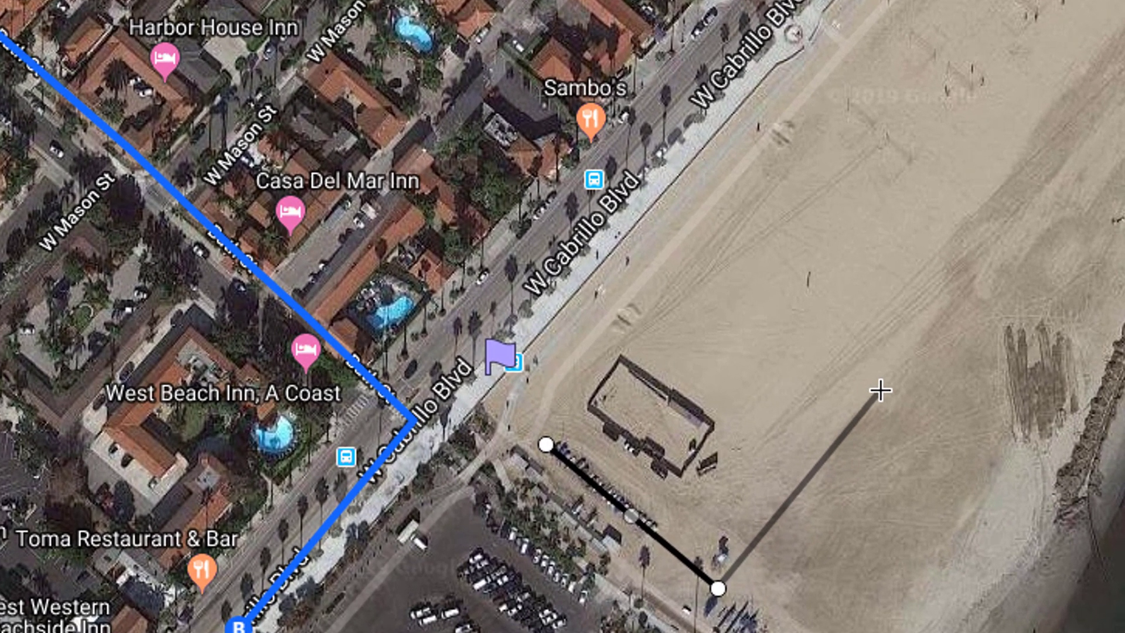
left_click(899, 409)
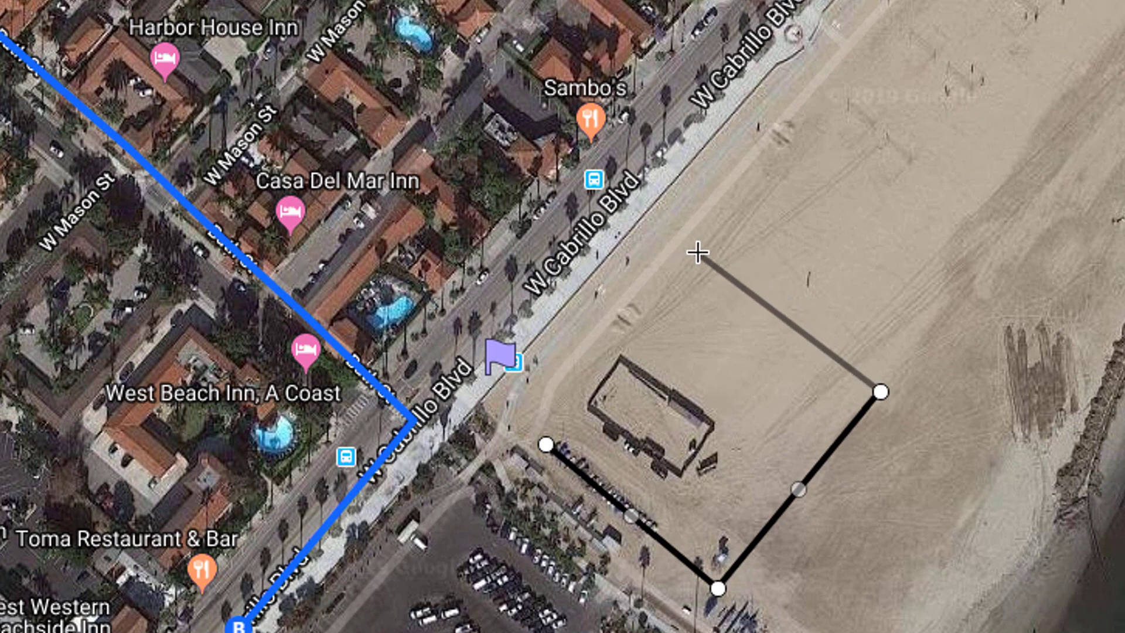
left_click(697, 252)
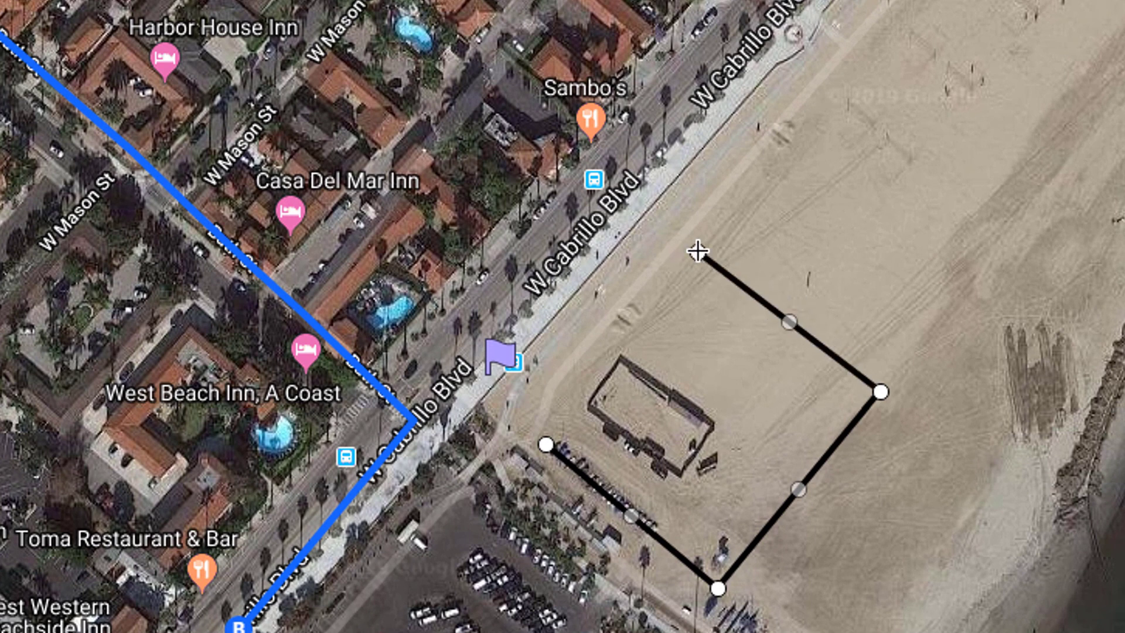
left_click(546, 444)
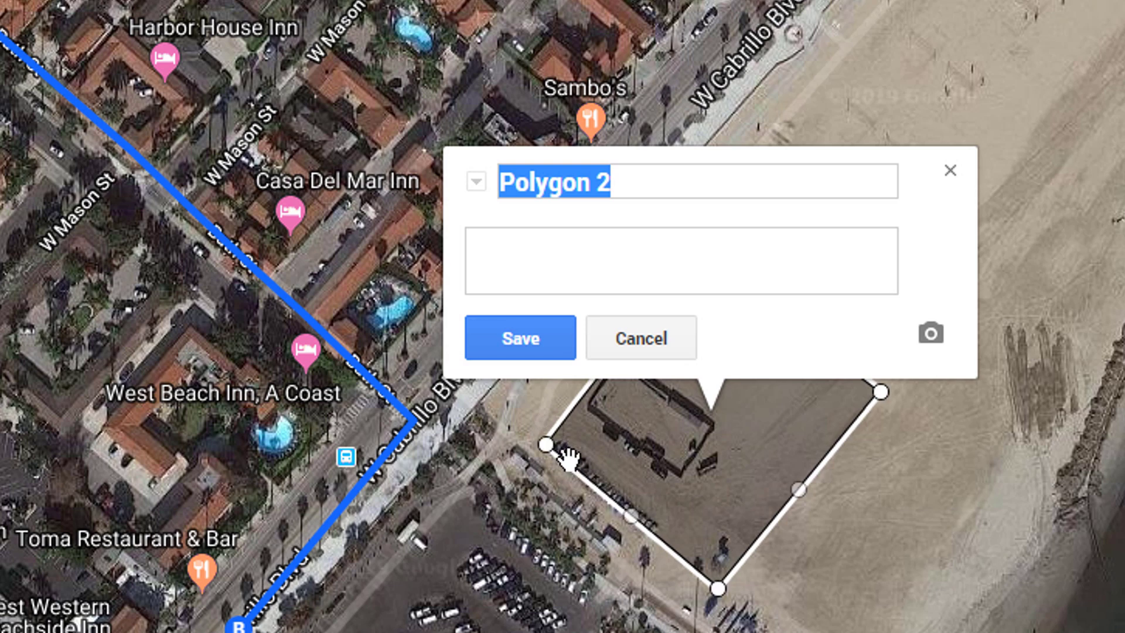
Name the area 'Kid's zone' with the description 'Kids stay here'
type("Kid")
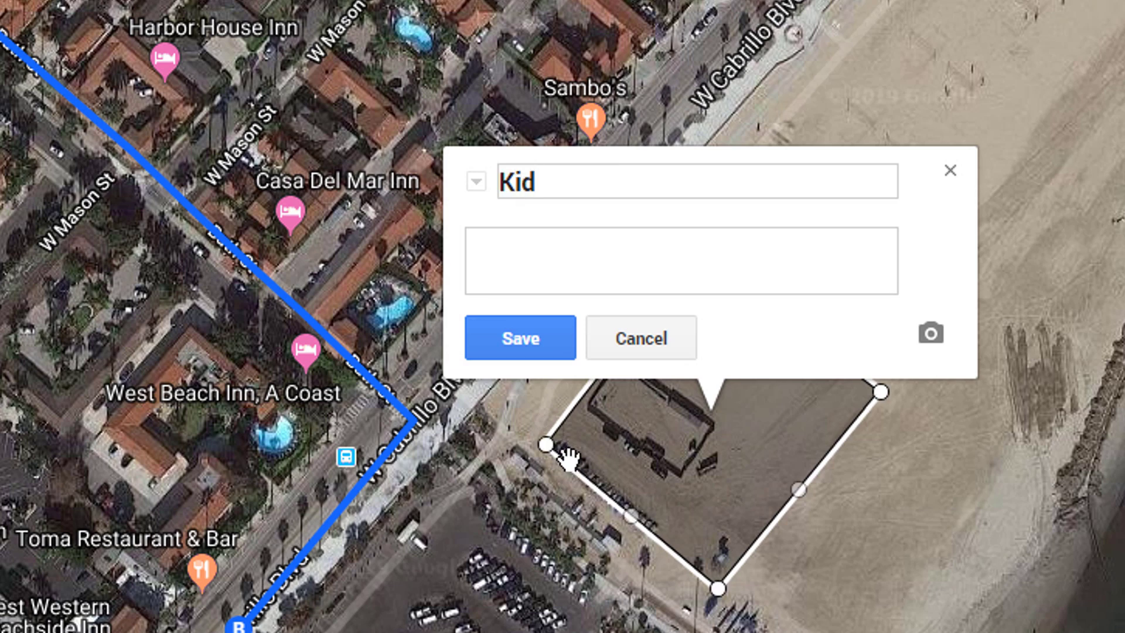
type("'s zone")
key("Tab")
type("Kids stay")
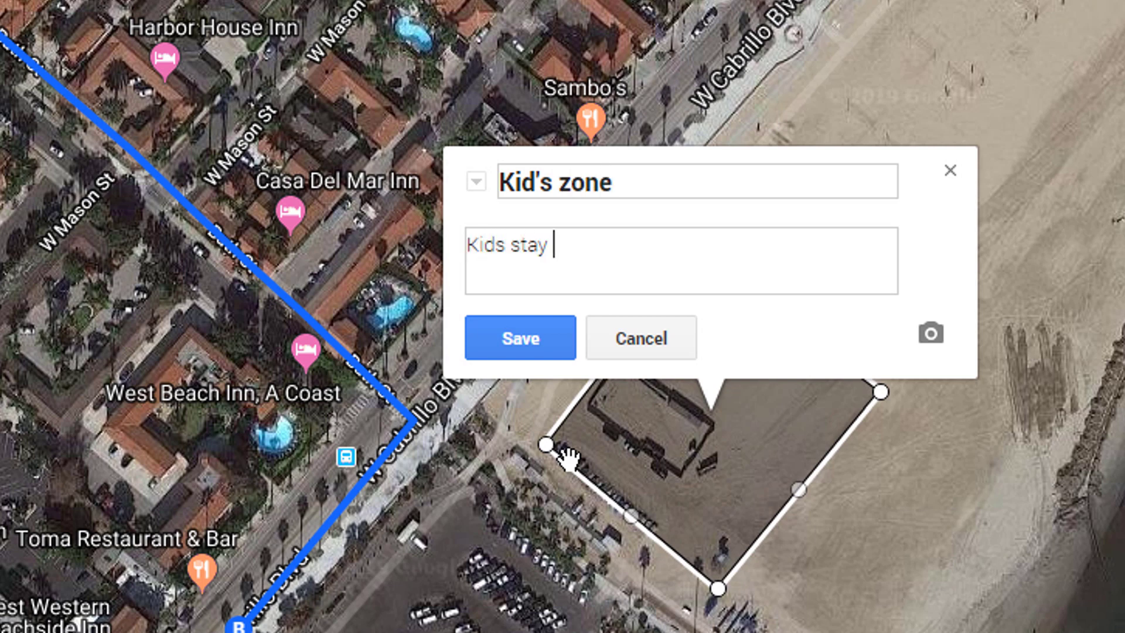
type(" here.")
Save the Kid's zone, fill it yellow-orange with higher opacity, and close its style popup and card
left_click(492, 347)
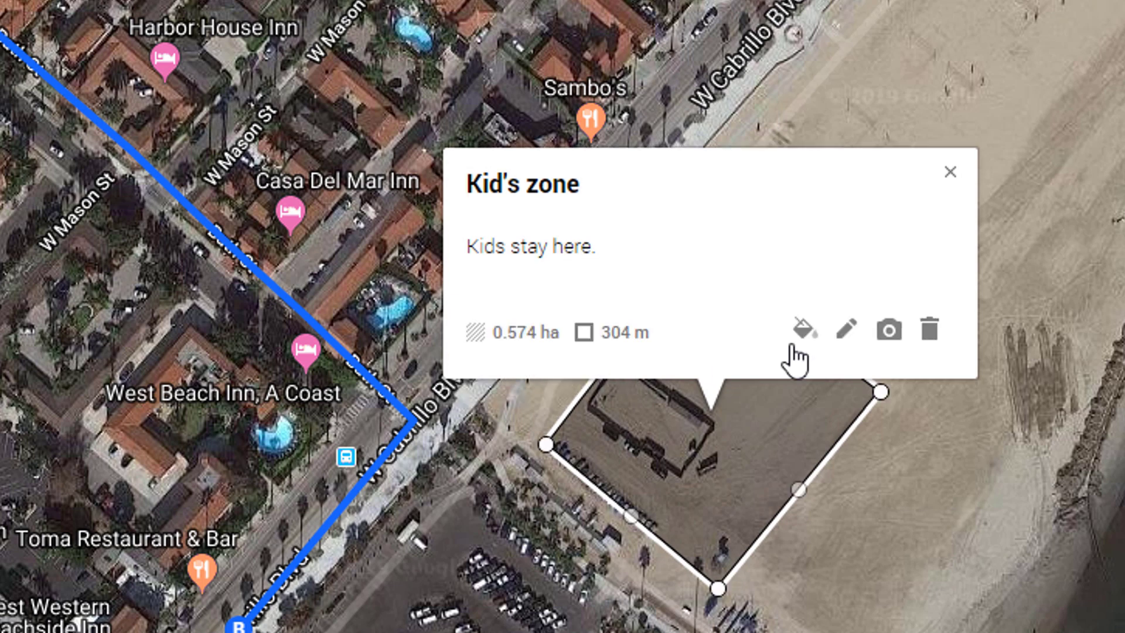
left_click(805, 335)
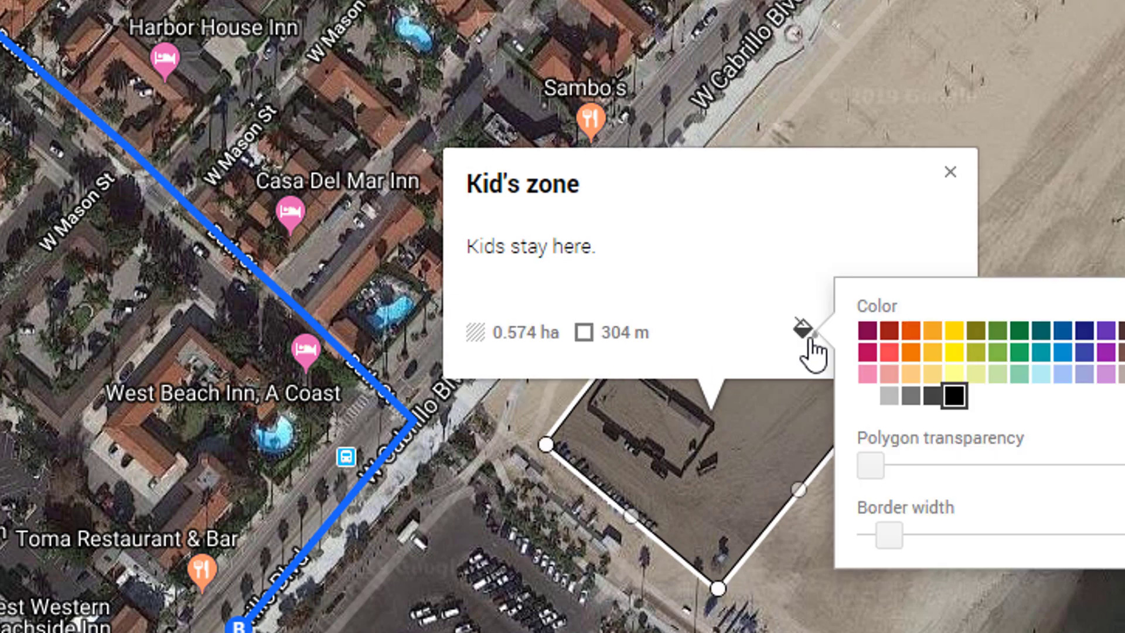
left_click(931, 352)
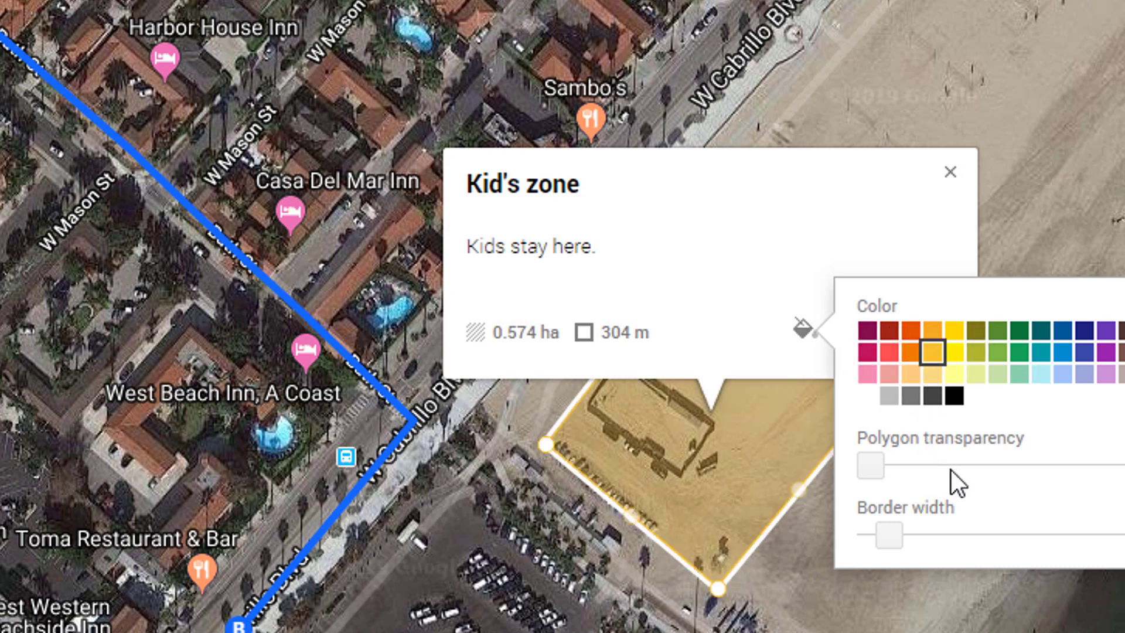
left_click_drag(864, 479, 965, 472)
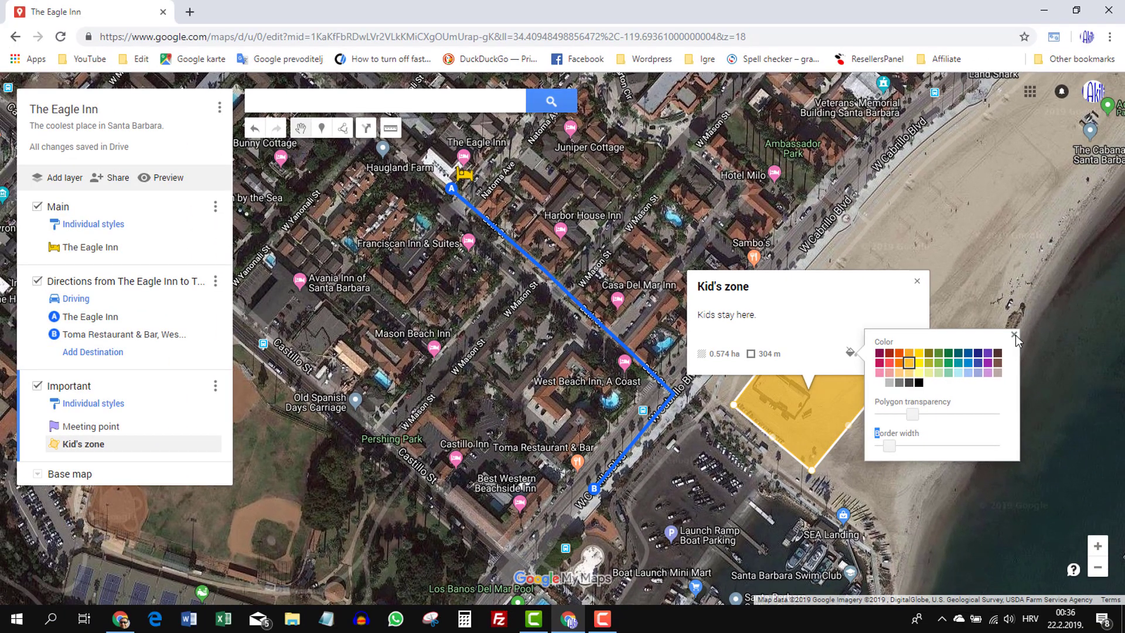
left_click(1014, 334)
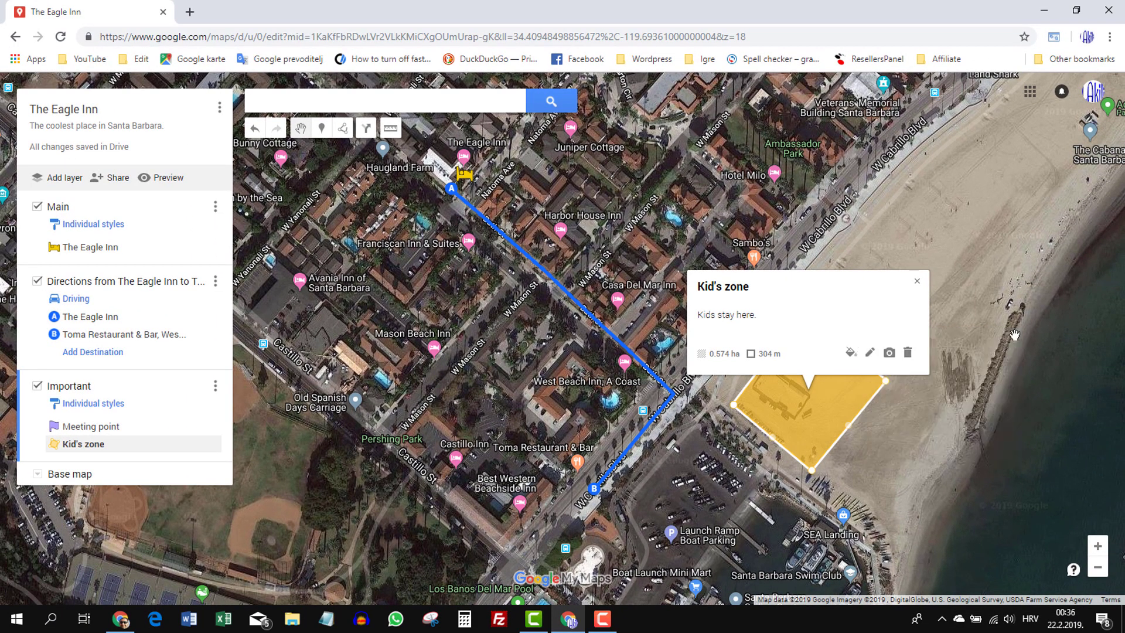
left_click(917, 283)
left_click(875, 317)
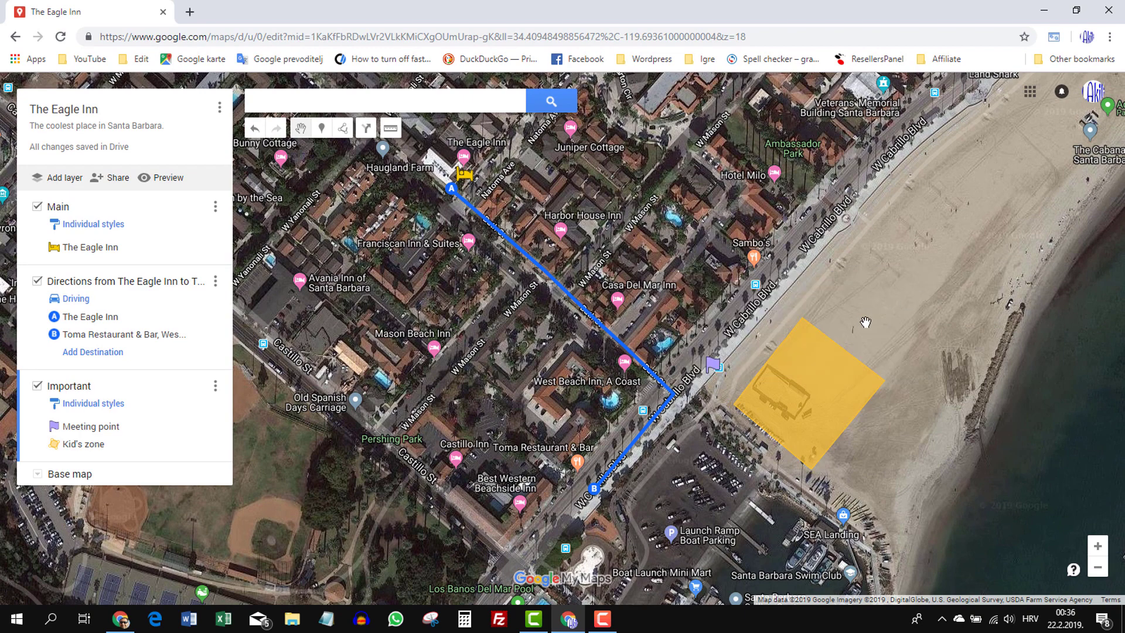
left_click(167, 179)
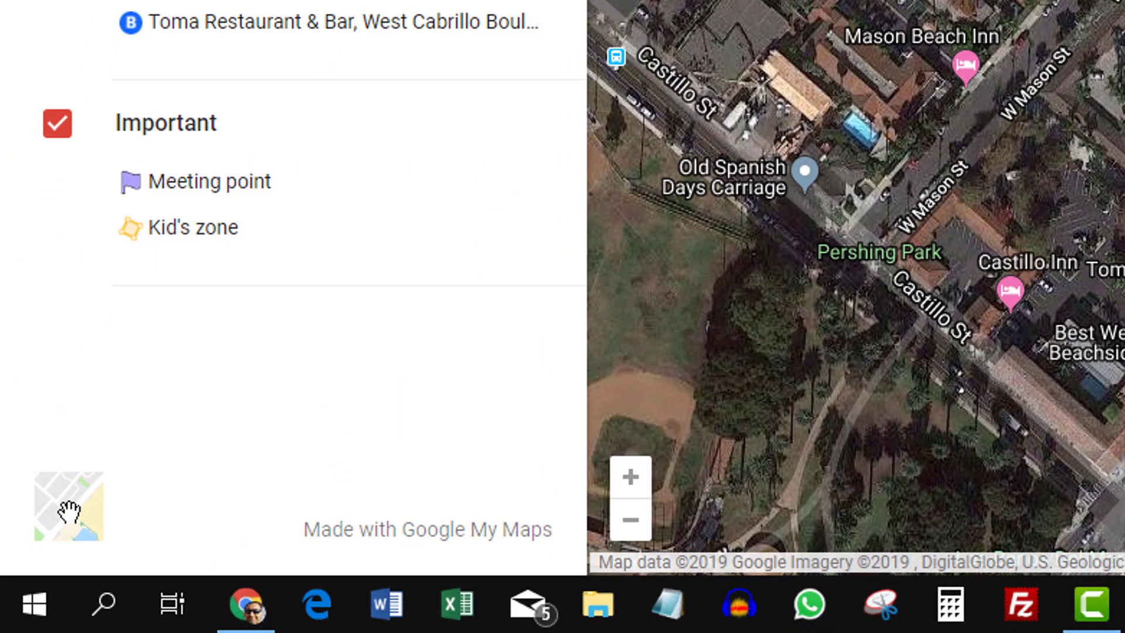
left_click(68, 511)
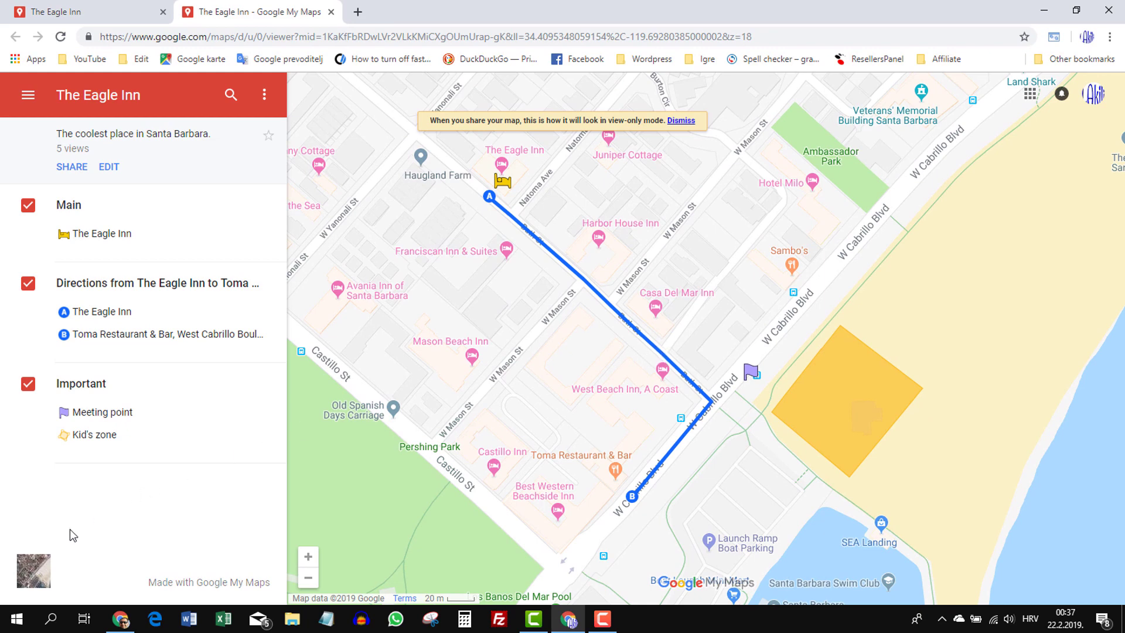
left_click(33, 570)
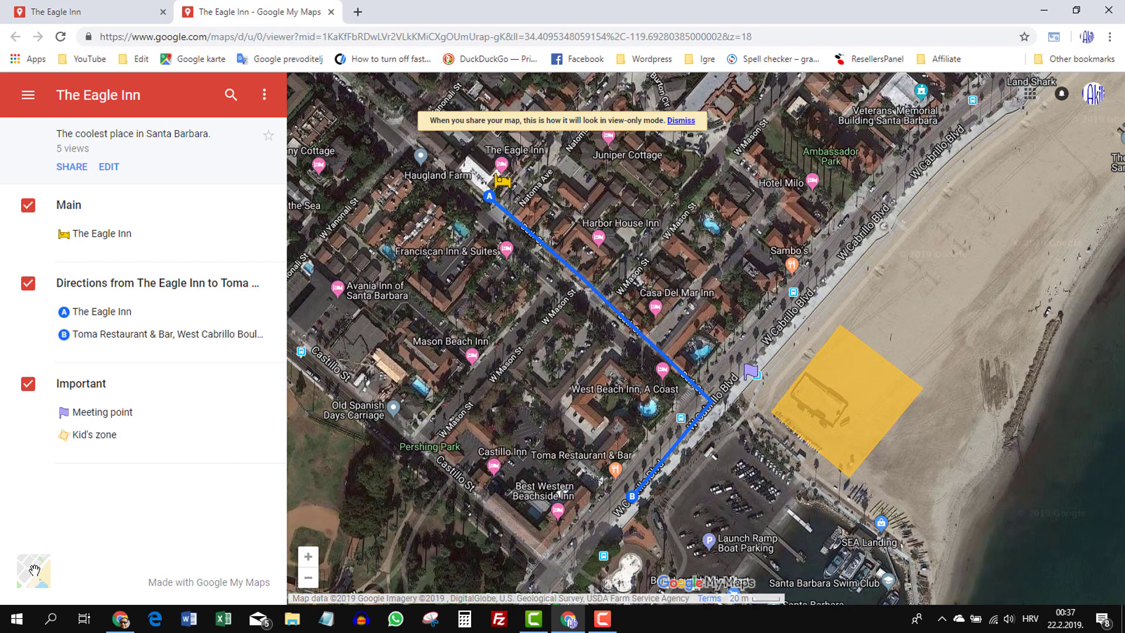
left_click(844, 388)
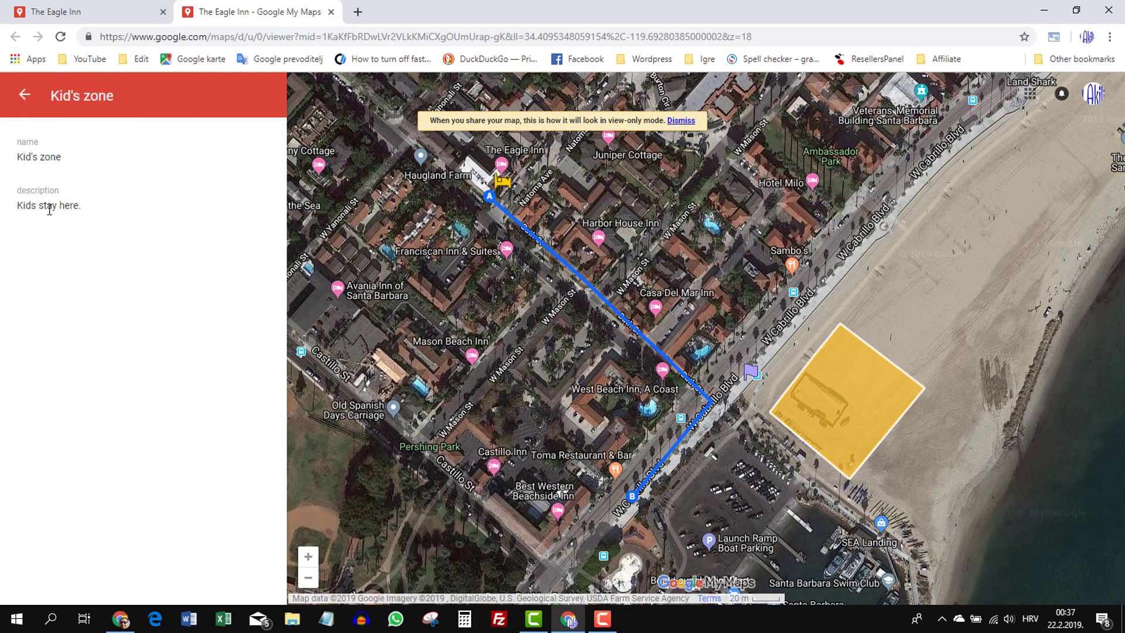
left_click(786, 426)
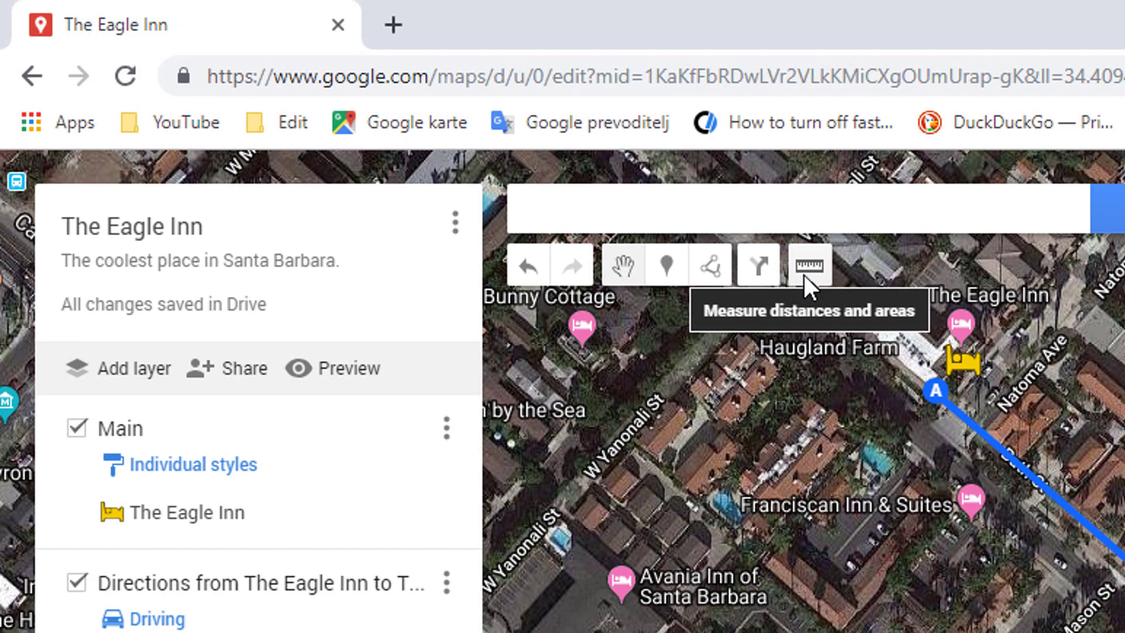
left_click(806, 276)
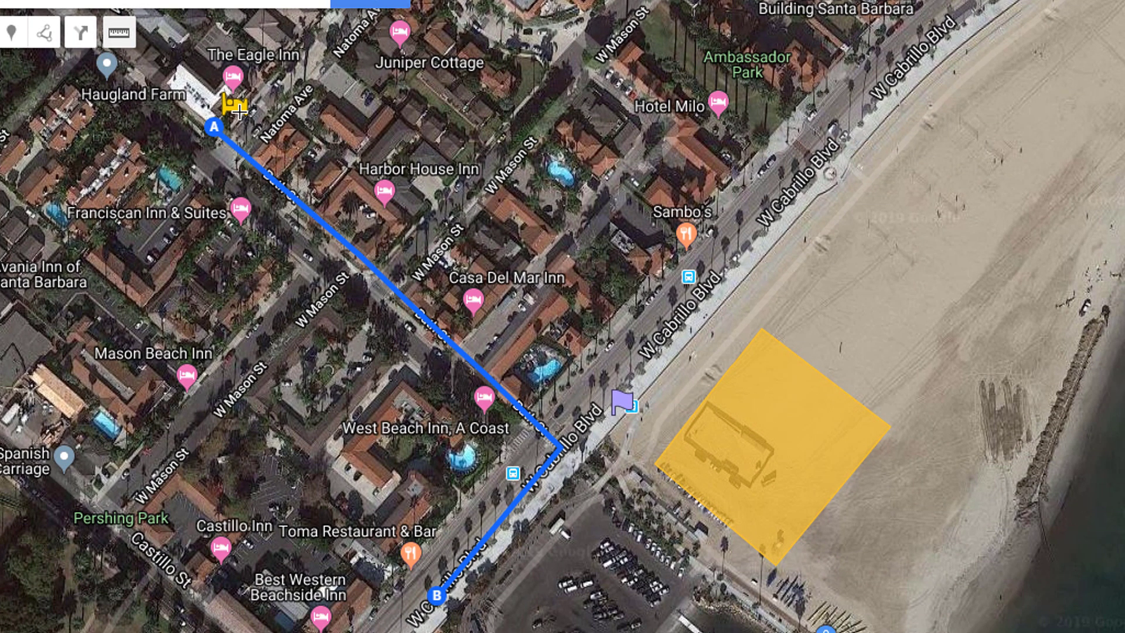
left_click(239, 111)
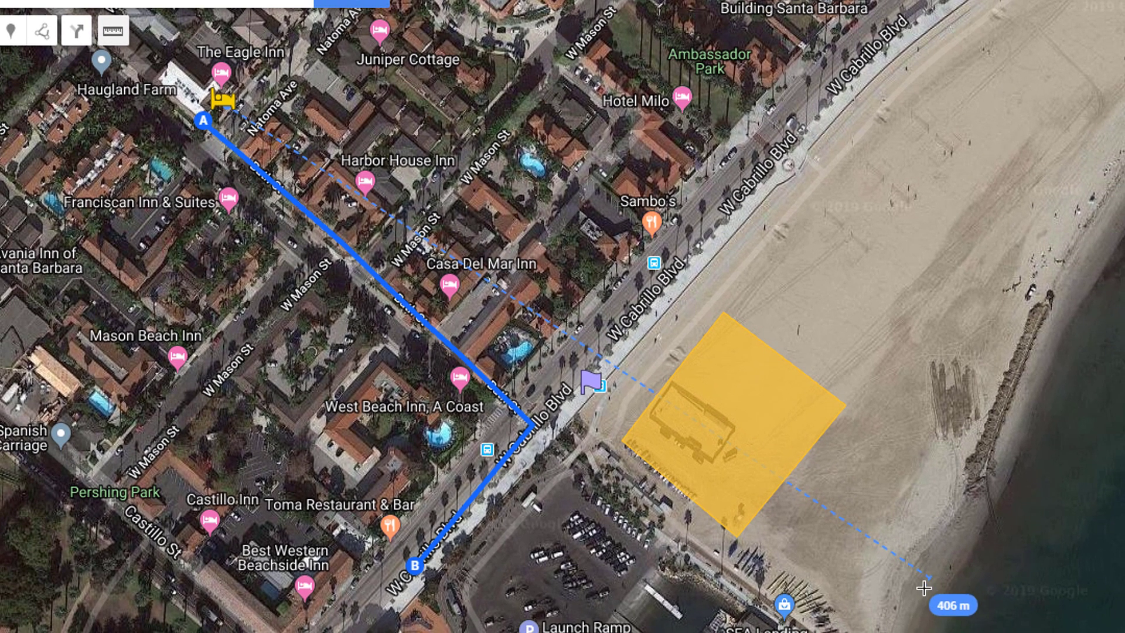
double_click(923, 590)
left_click(964, 556)
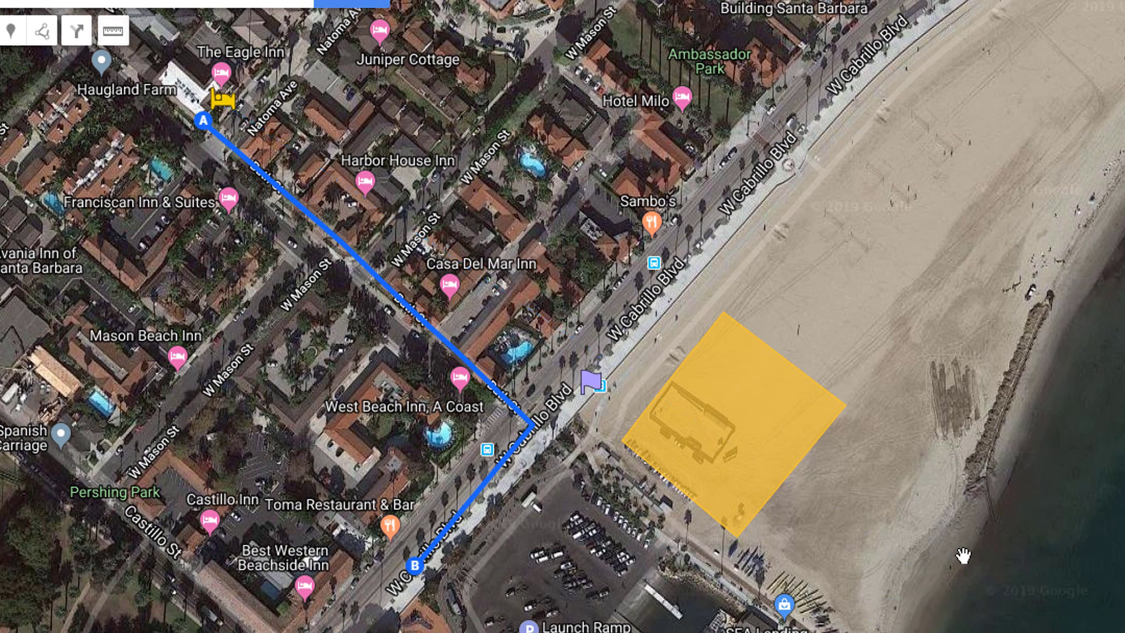
scroll(963, 556, "up", 1)
left_click_drag(787, 401, 821, 426)
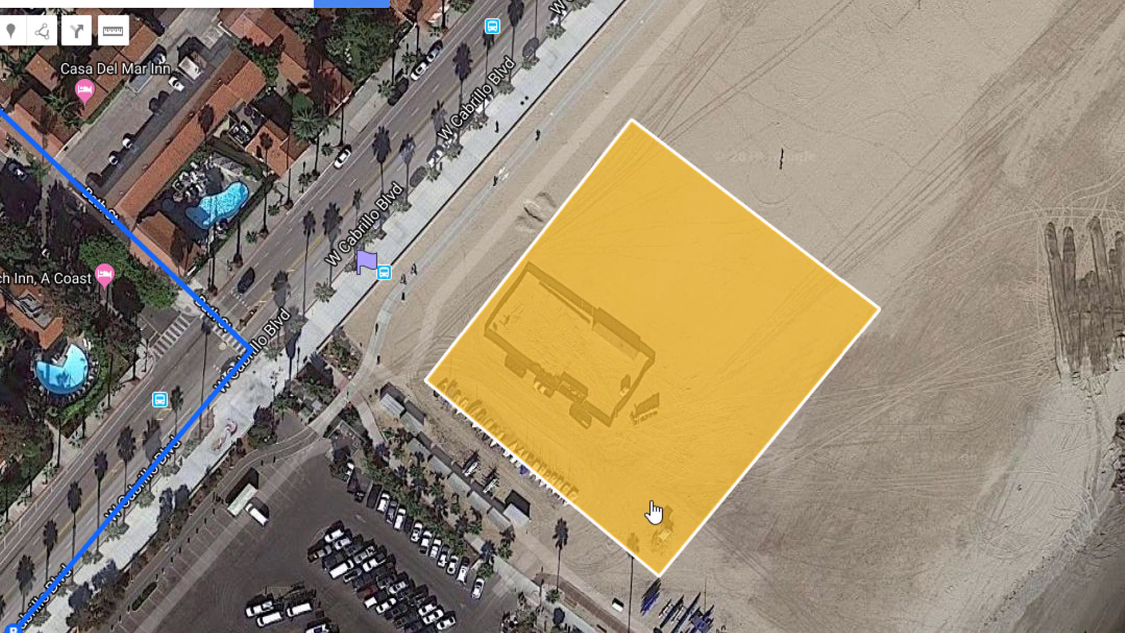
left_click(696, 350)
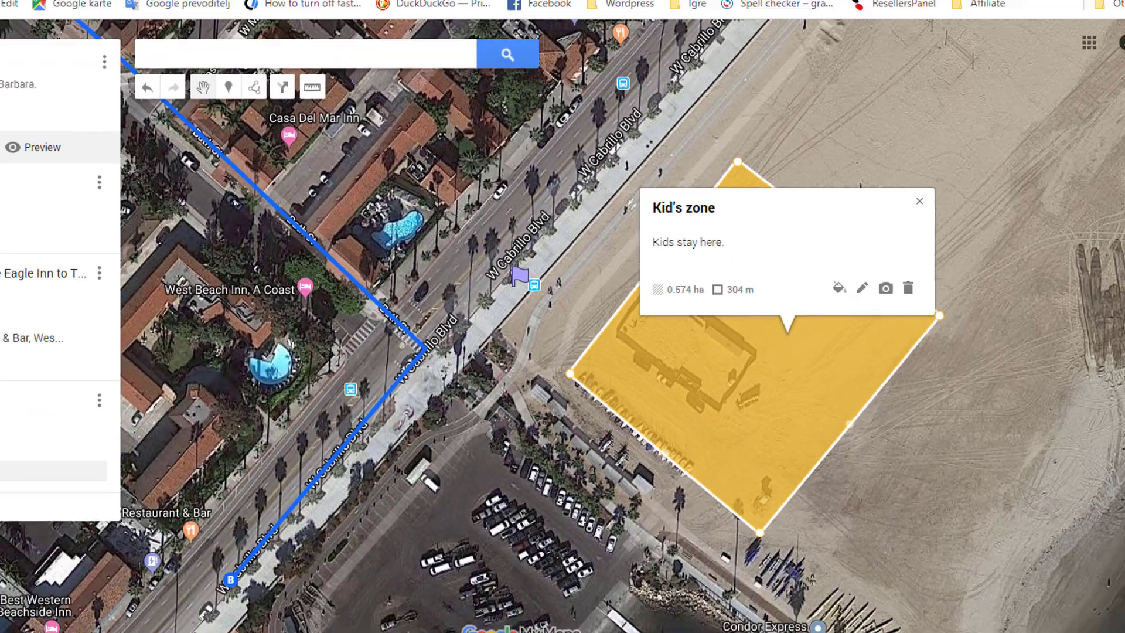
left_click(465, 618)
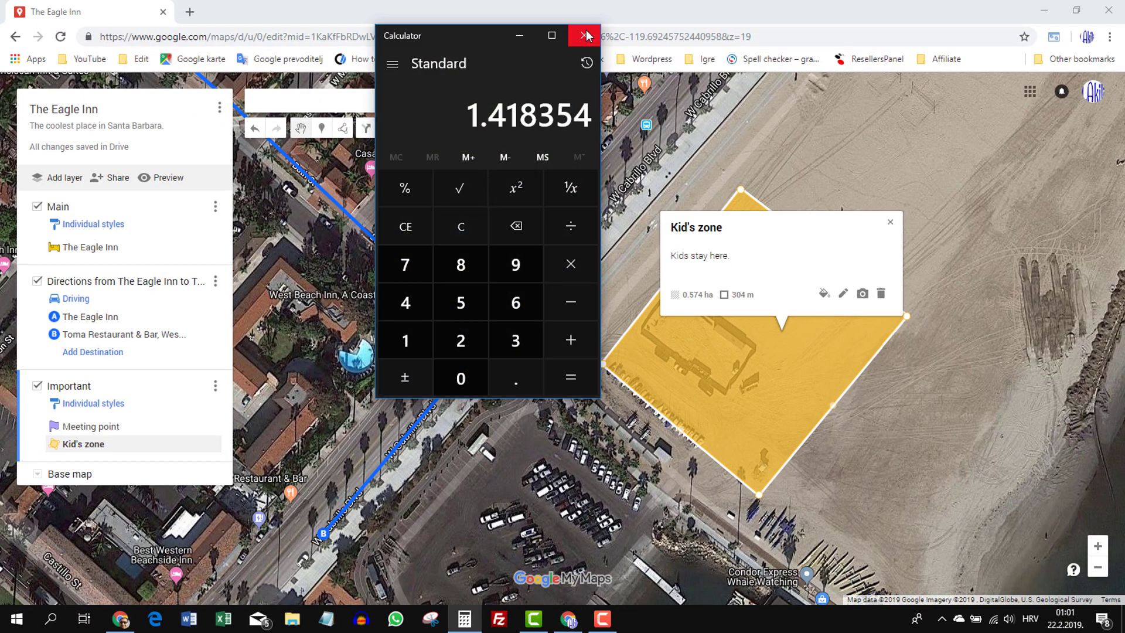
left_click(519, 36)
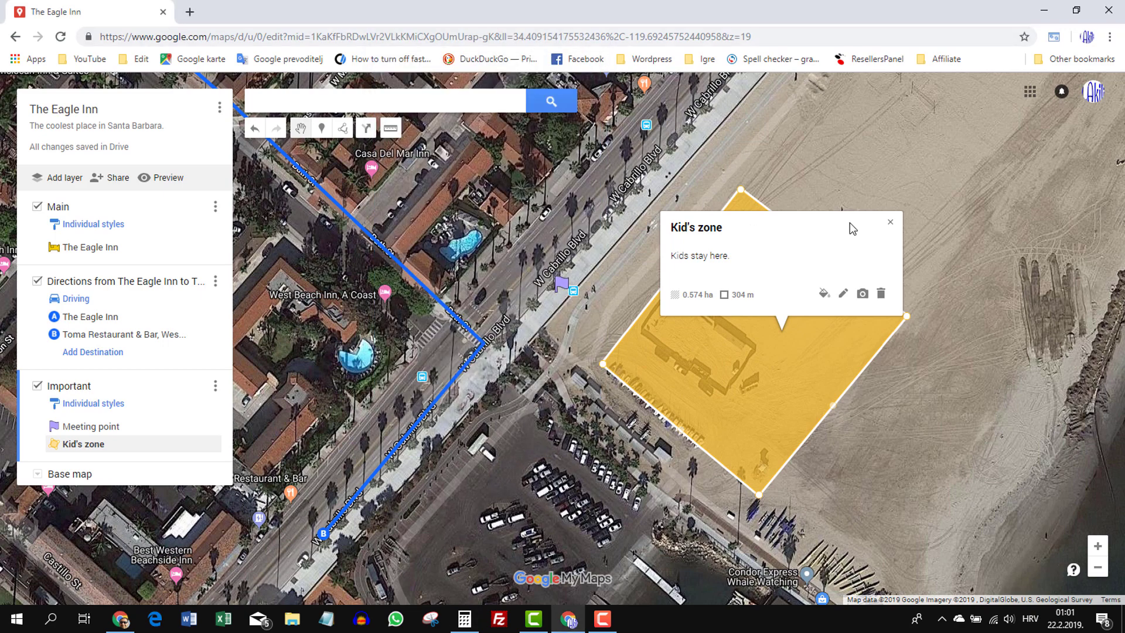
left_click(890, 222)
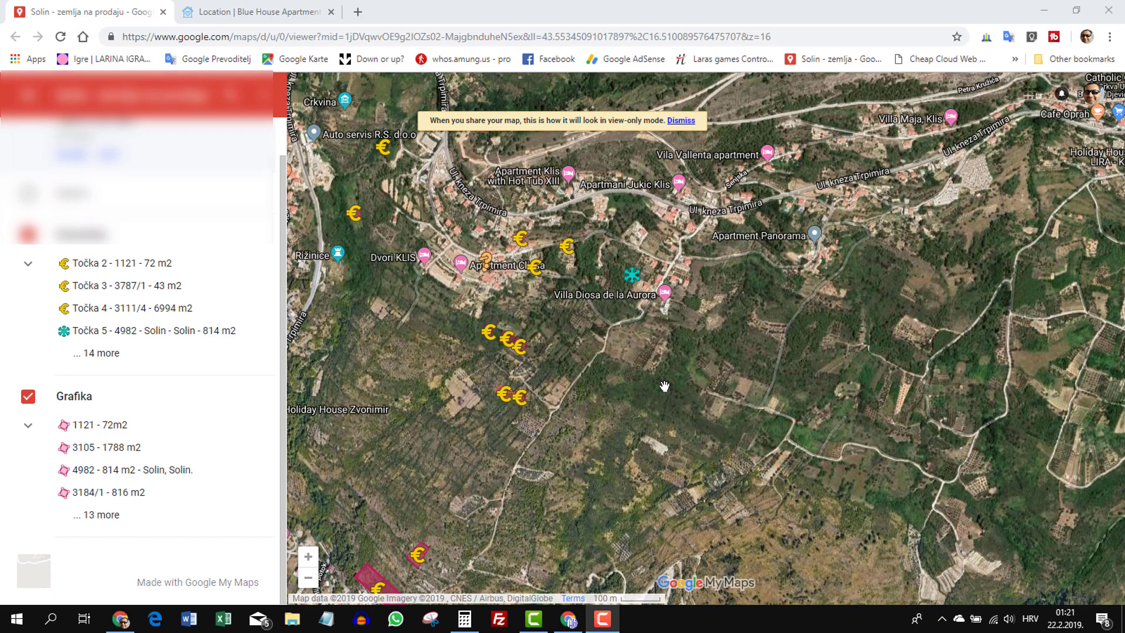
Pan and zoom the Solin satellite map, then switch to the Blue House Apartments location page
scroll(533, 370, "up", 2)
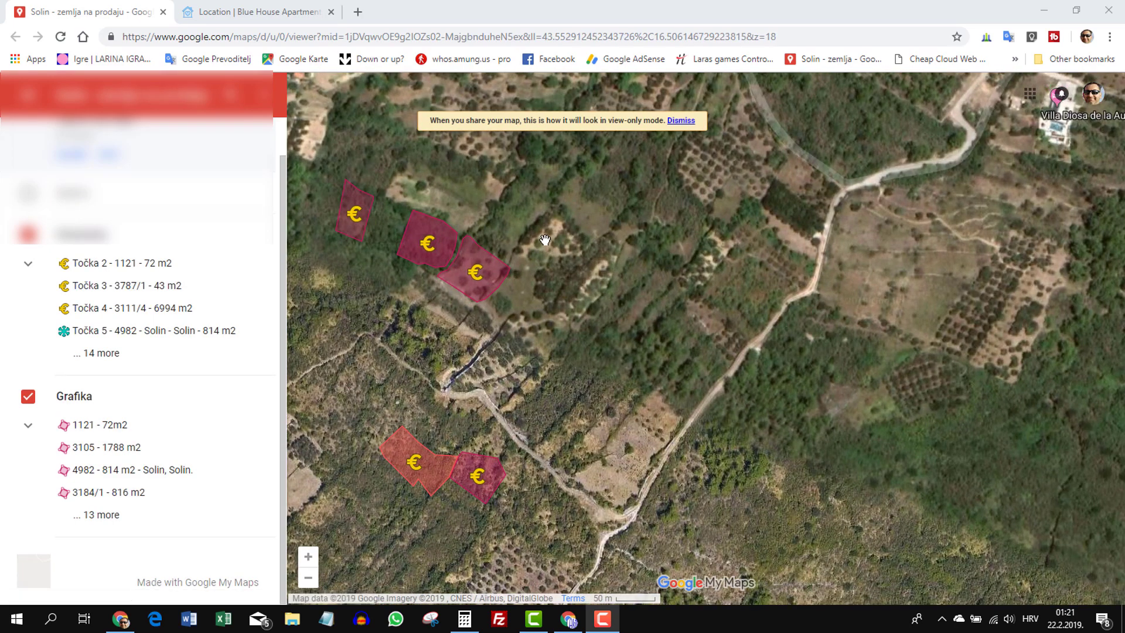
left_click_drag(544, 240, 572, 323)
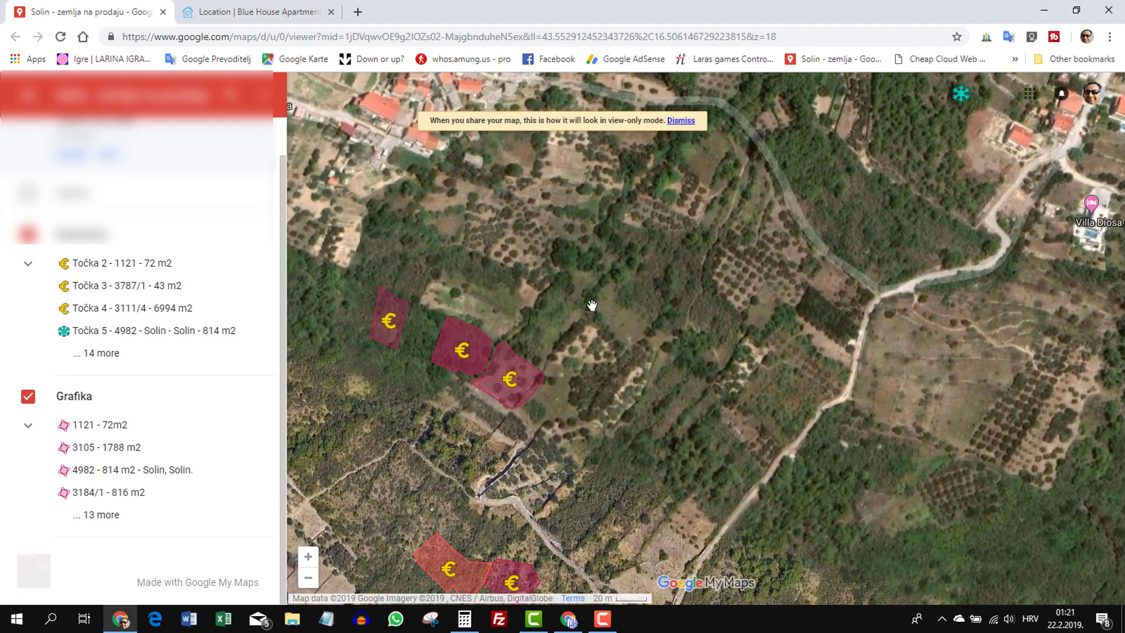
left_click_drag(659, 224, 604, 373)
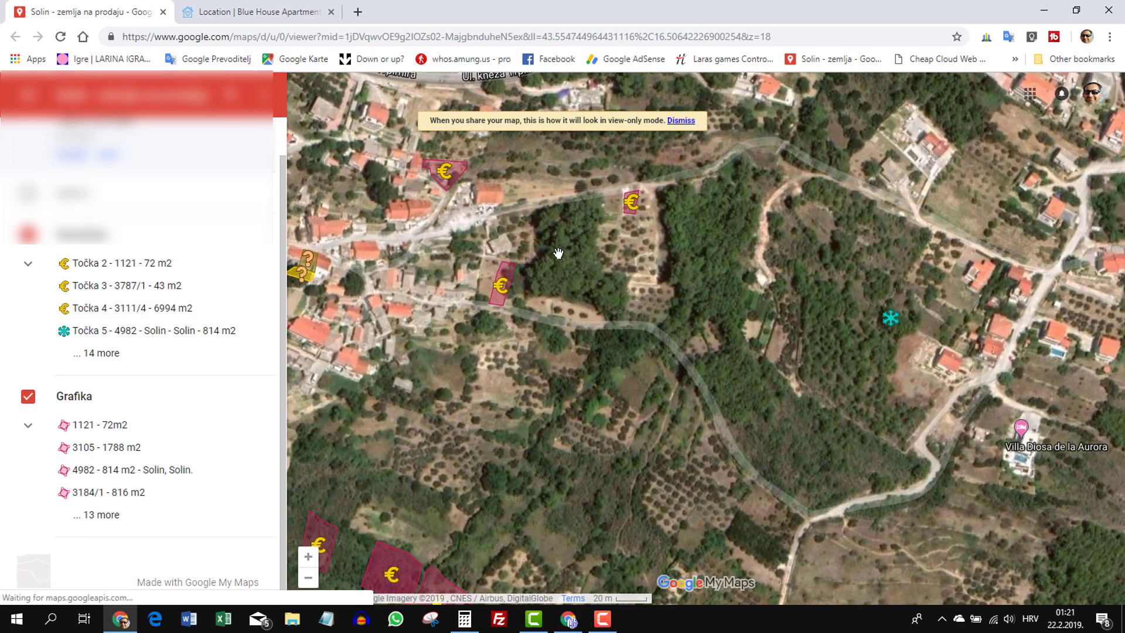
left_click_drag(557, 254, 610, 344)
scroll(504, 317, "up", 1)
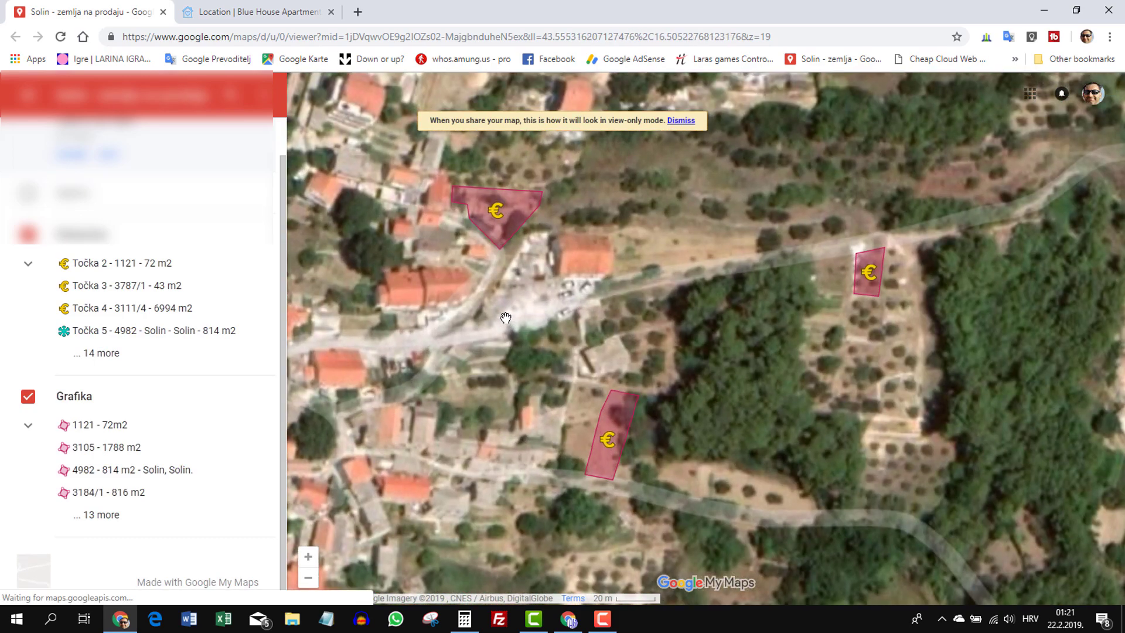
scroll(504, 310, "down", 1)
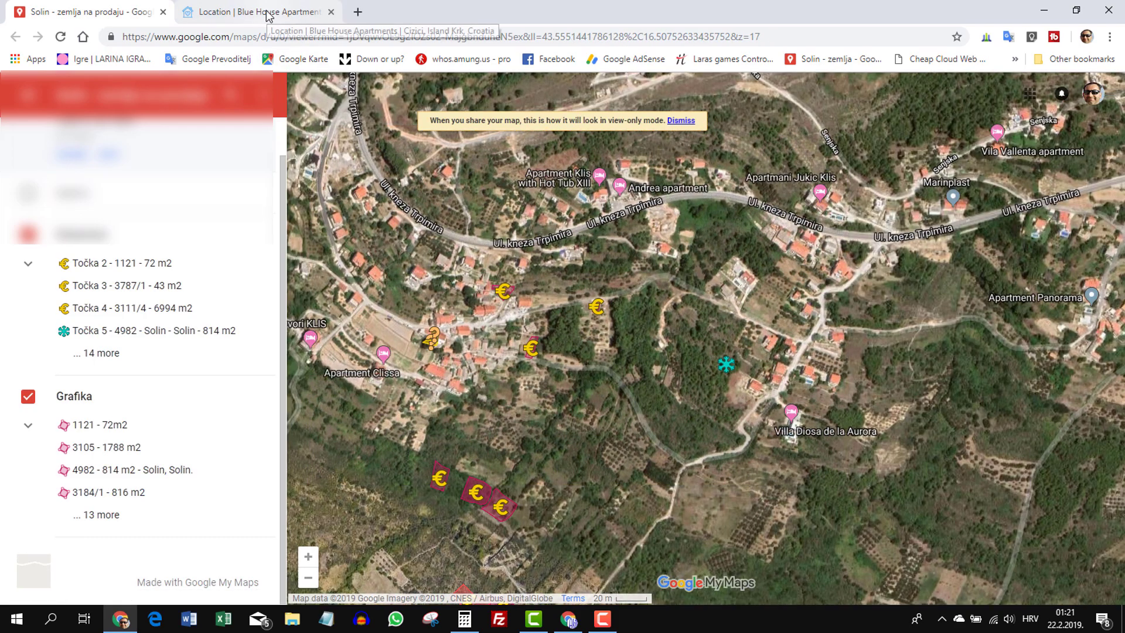
left_click(268, 13)
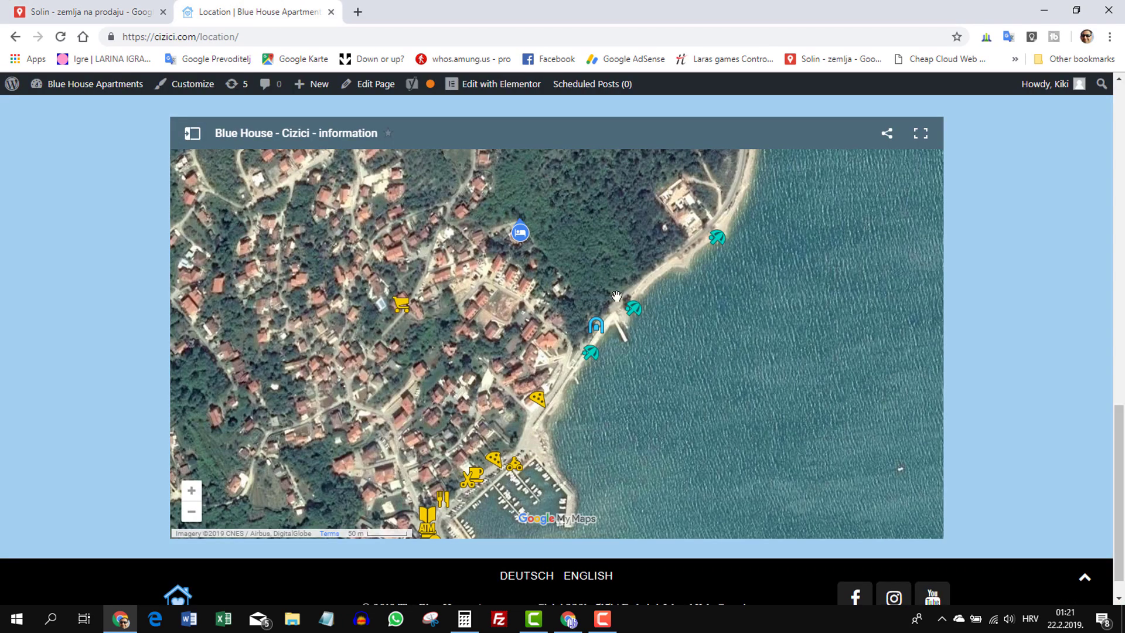
View The Blue House marker's details and full-size photo, then close them
left_click(520, 234)
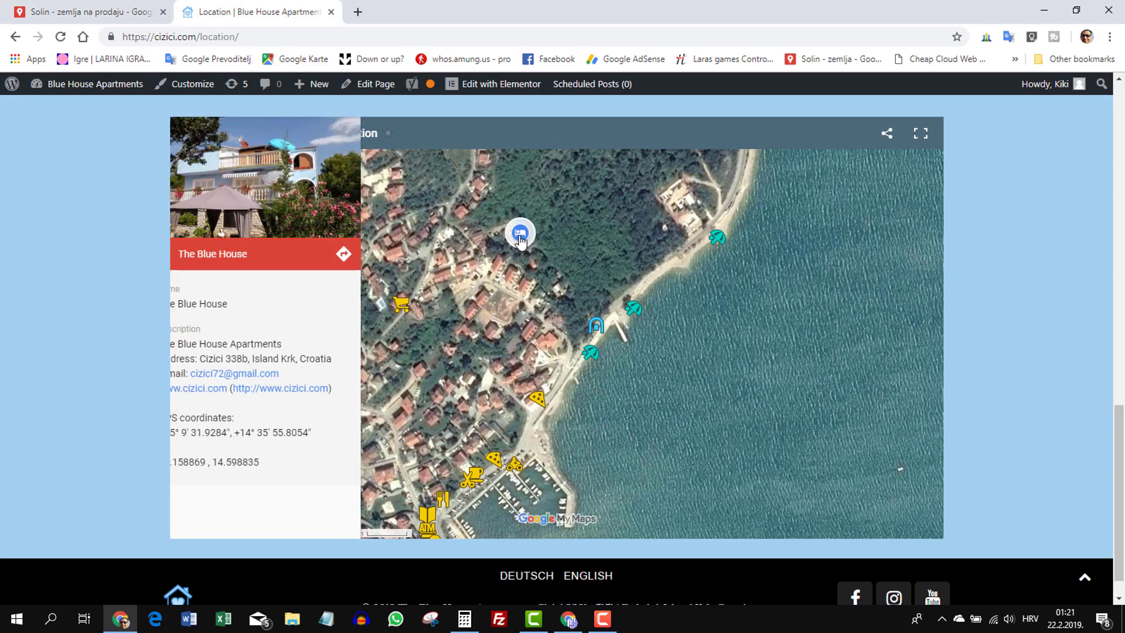
left_click(267, 198)
left_click(189, 141)
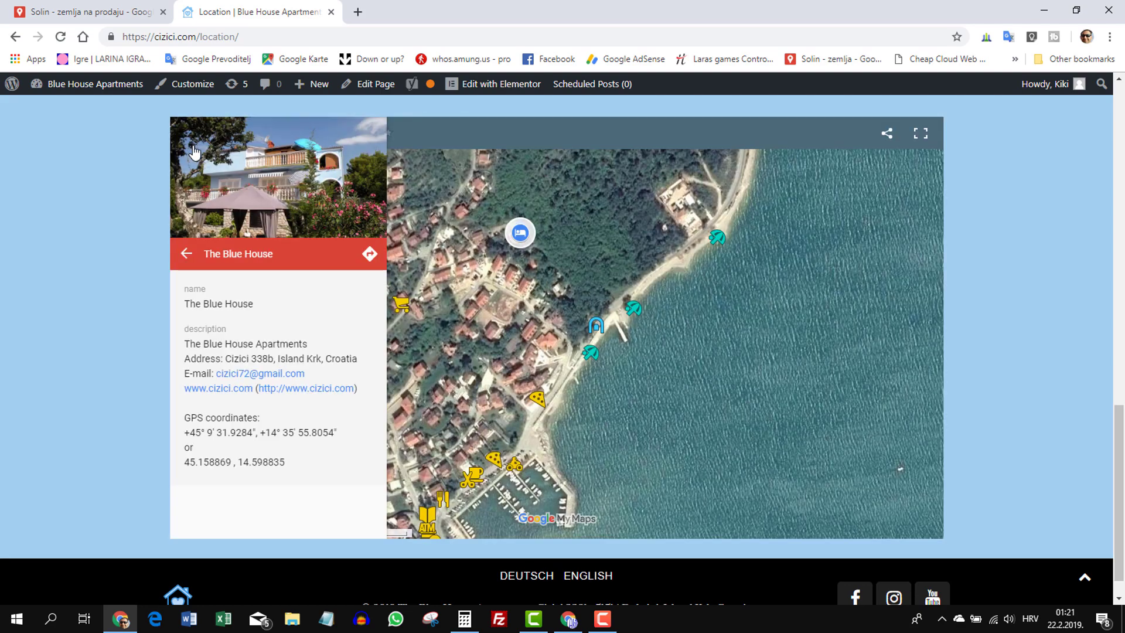
left_click(187, 255)
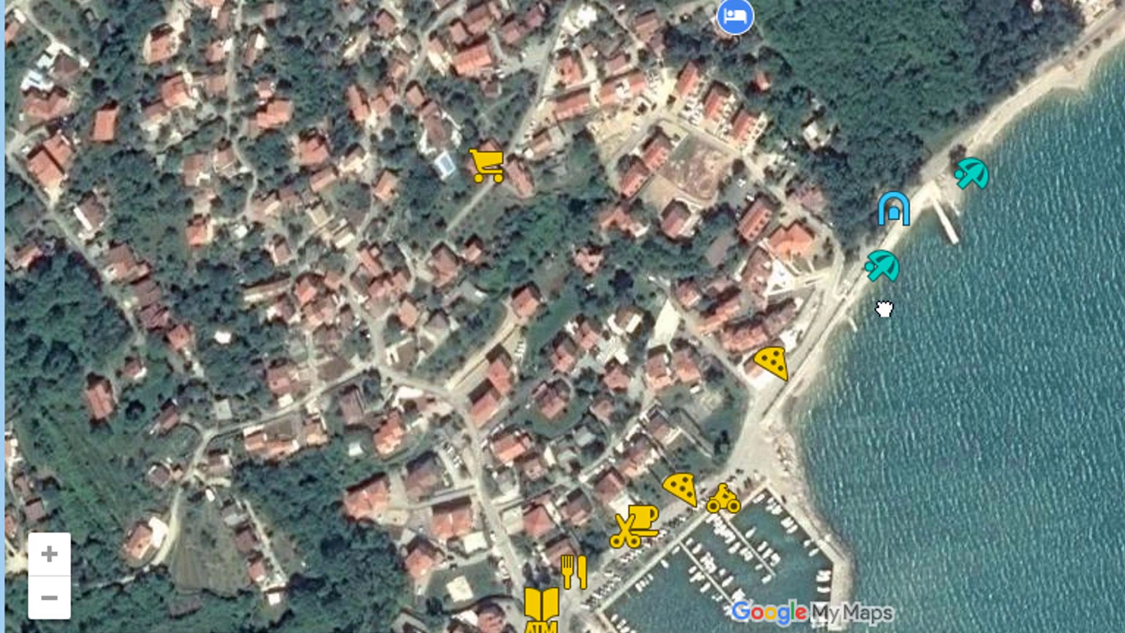
View the Beach marker's details and its full-size photo, then close the photo
left_click(883, 280)
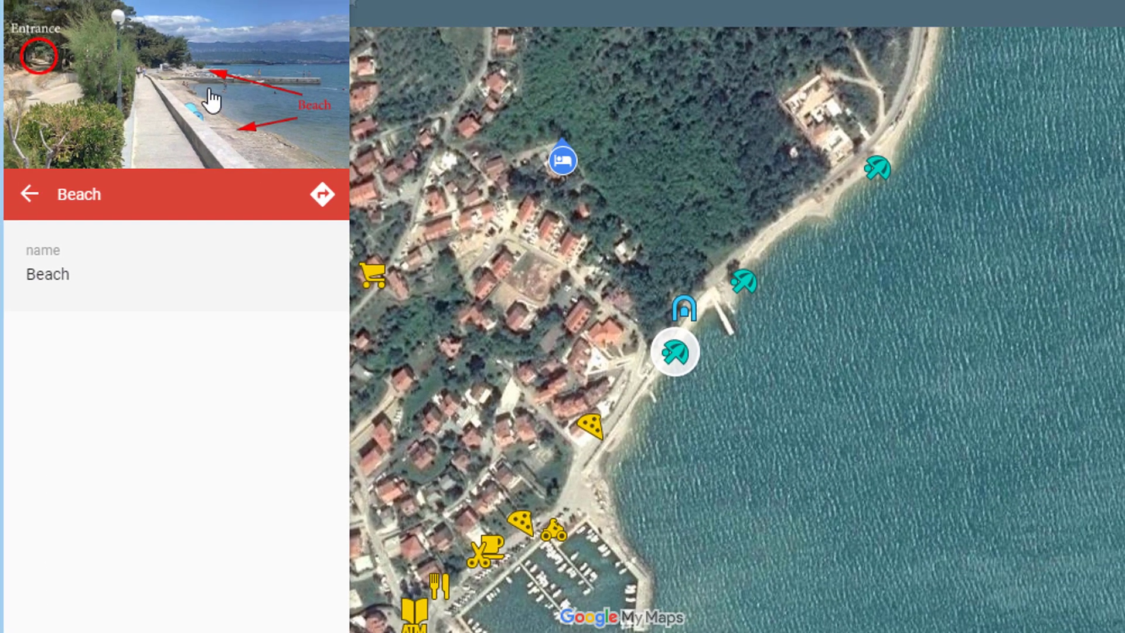
left_click(215, 105)
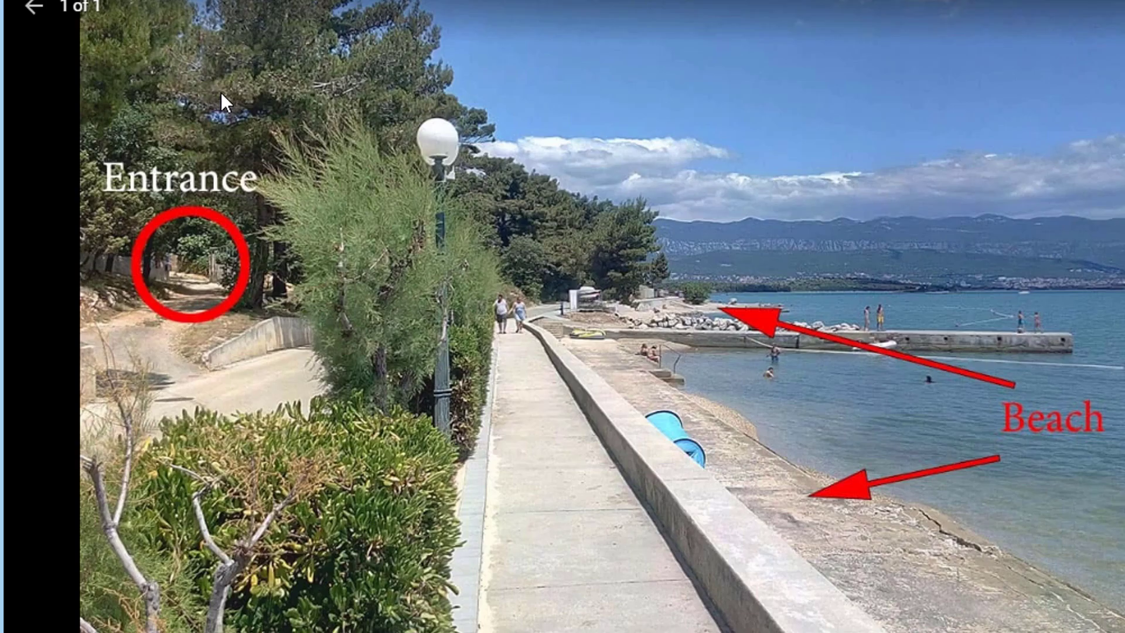
left_click(32, 15)
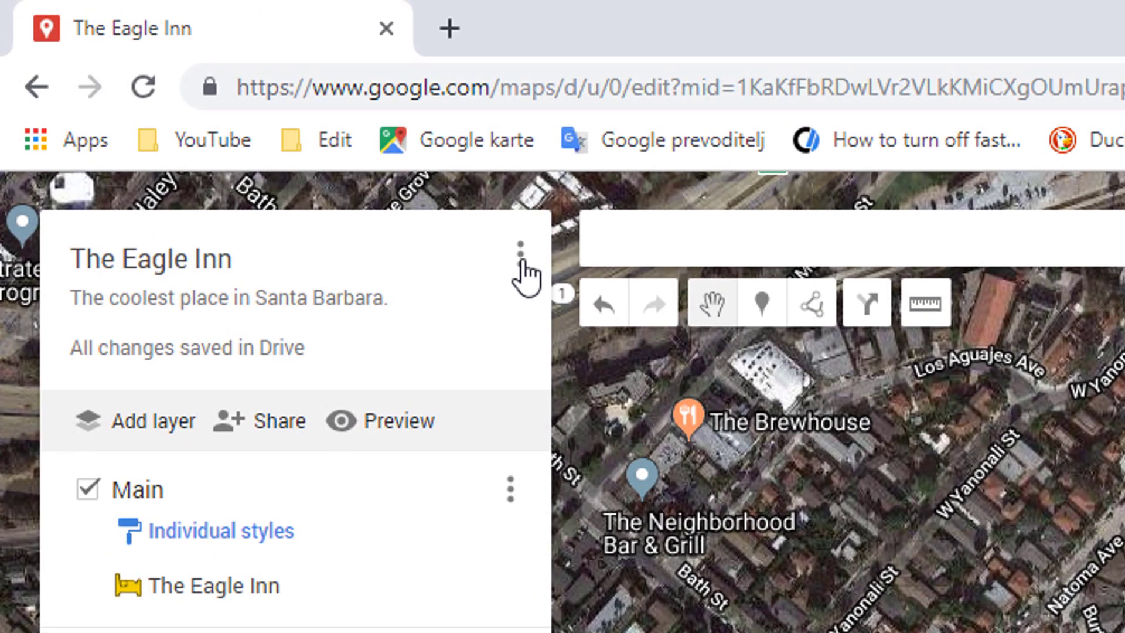
left_click(521, 261)
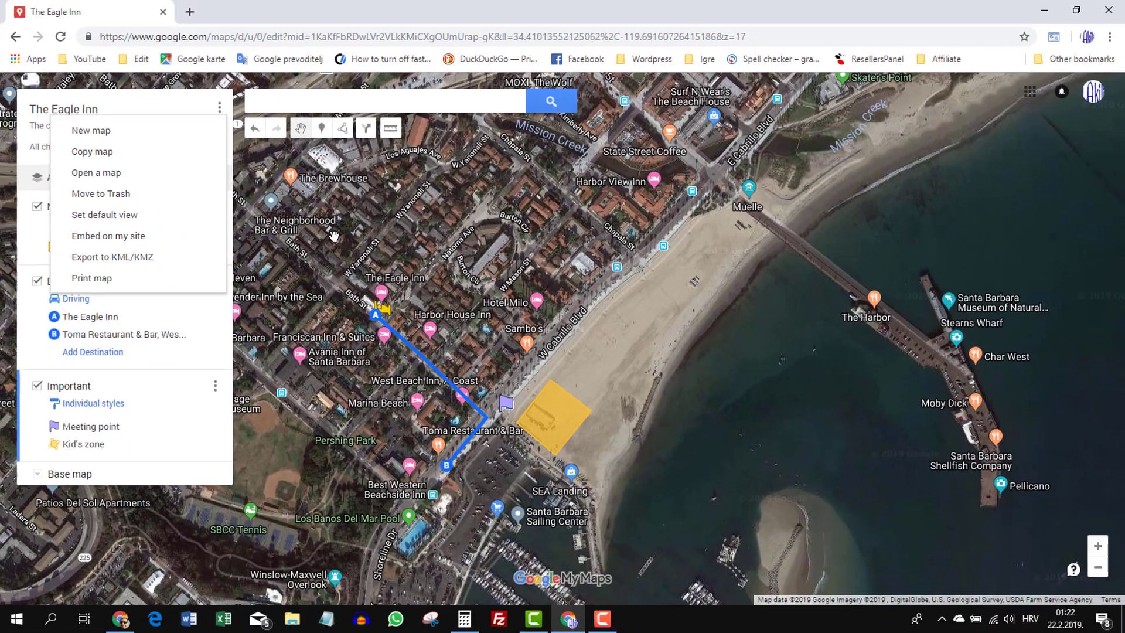
left_click(737, 372)
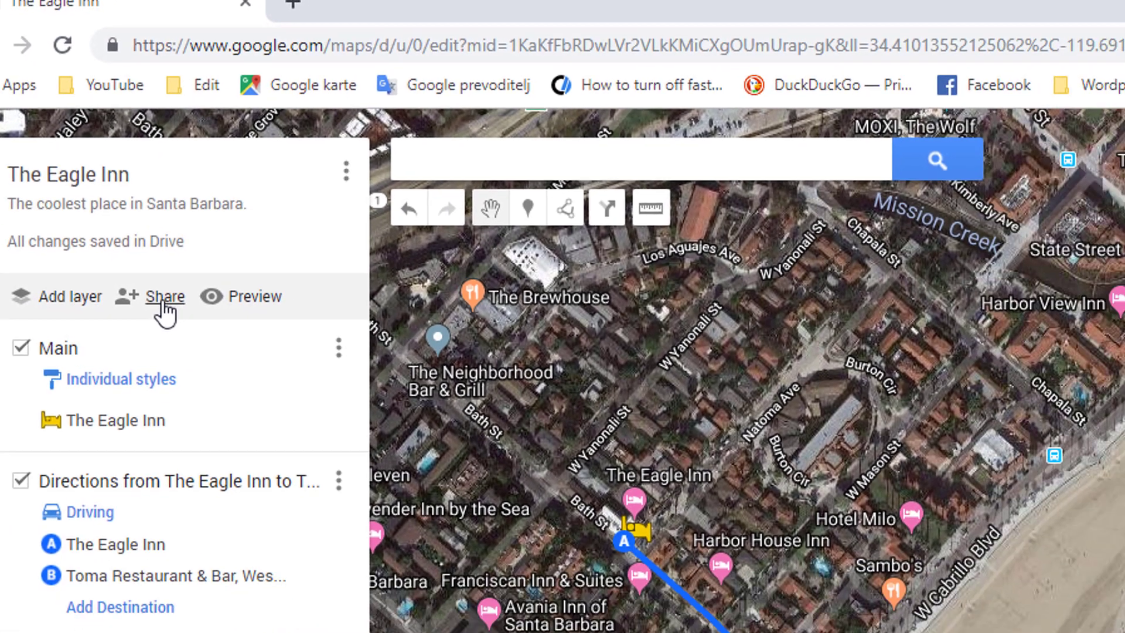
Change The Eagle Inn map's access to 'On - Public on the web' and save
left_click(232, 358)
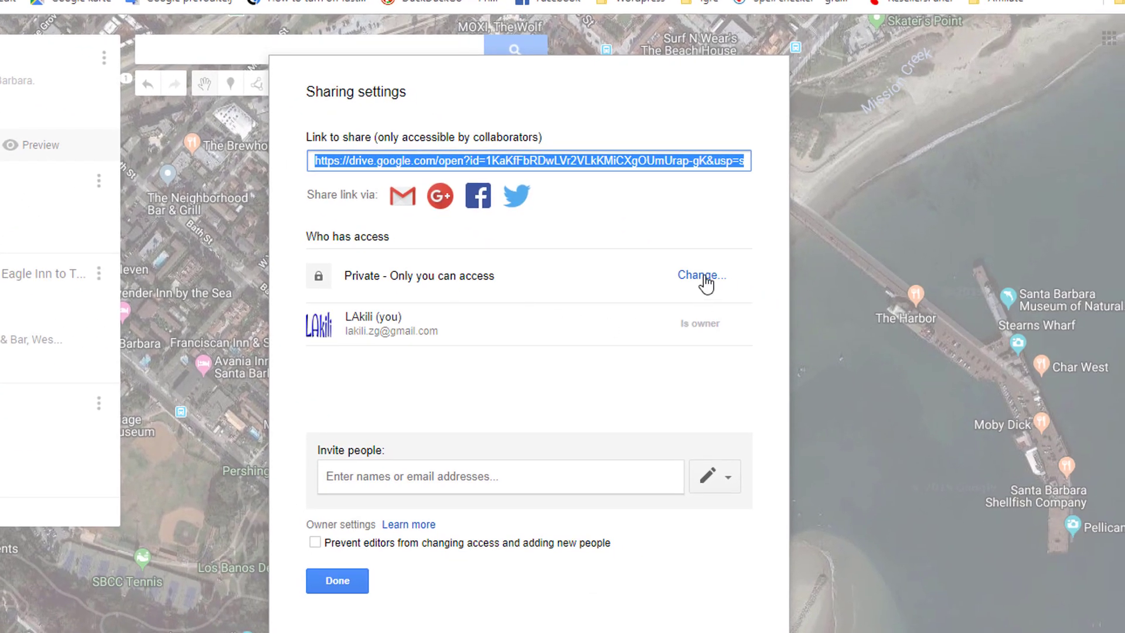
left_click(703, 275)
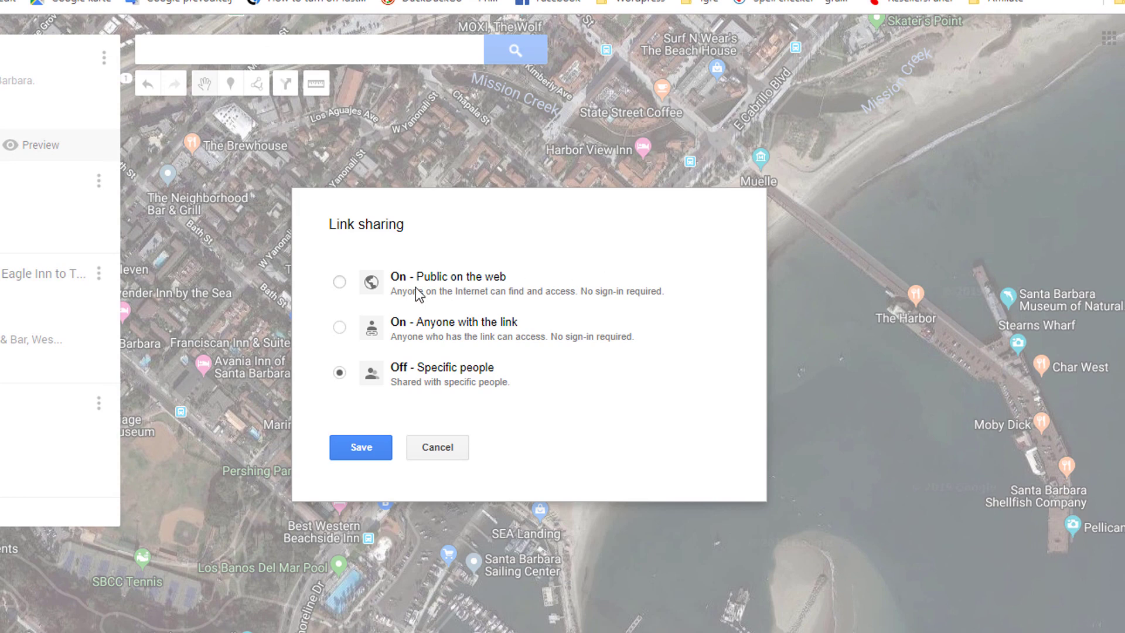
left_click(339, 282)
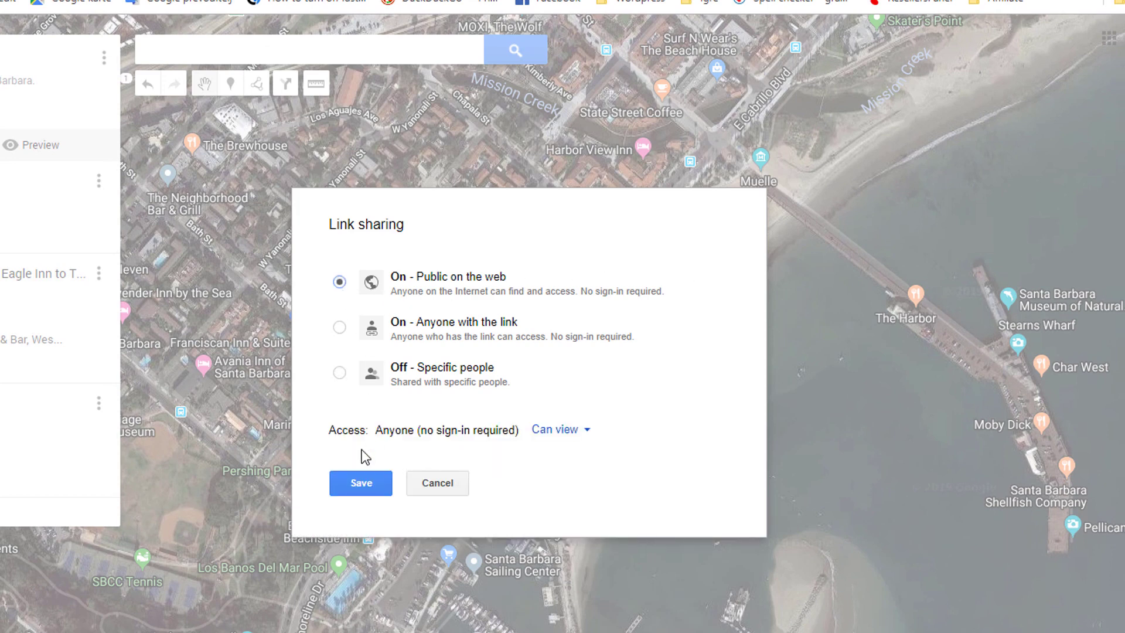
left_click(358, 484)
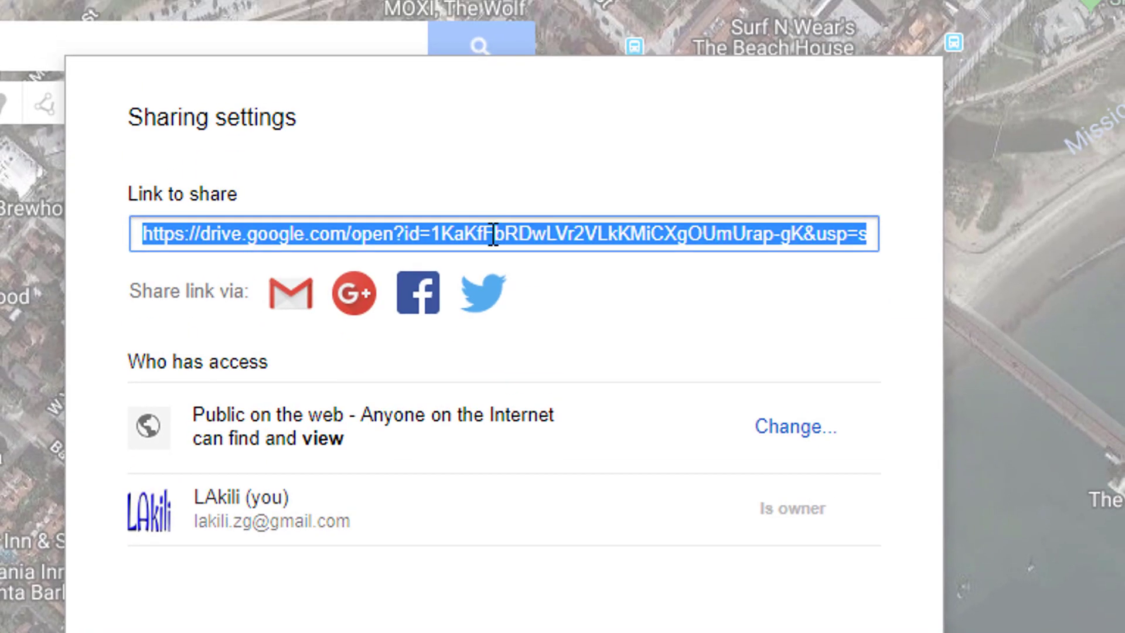
Copy the map's share link and close the sharing settings
right_click(492, 232)
left_click(539, 258)
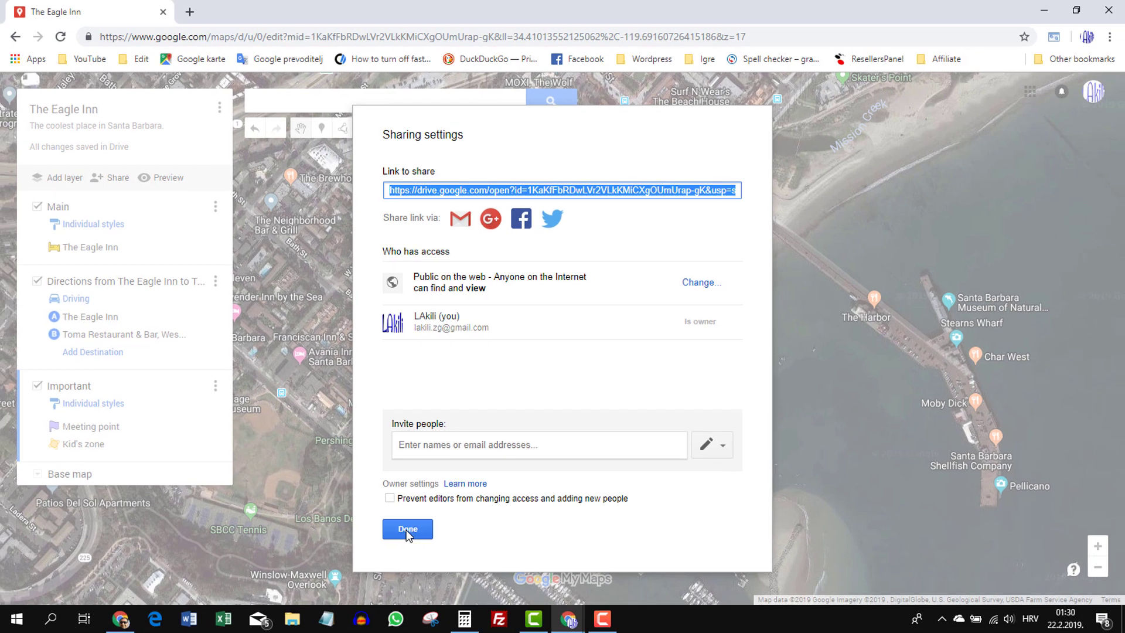
left_click(408, 532)
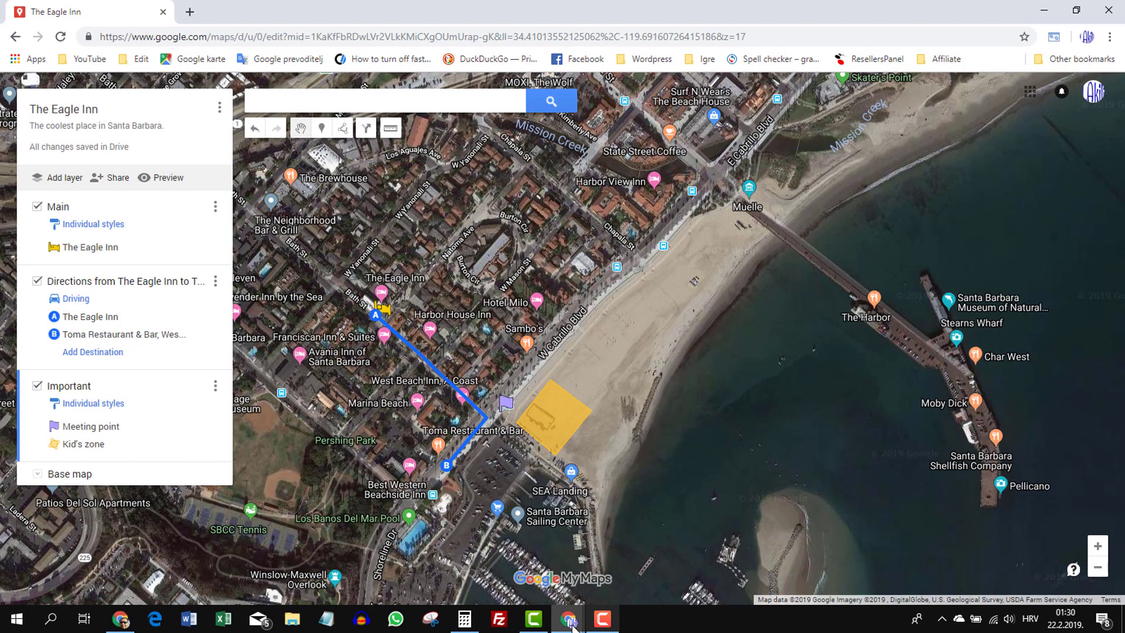
Paste the copied share link into the incognito window's address bar and load it
mouse_move(569, 619)
left_click(641, 586)
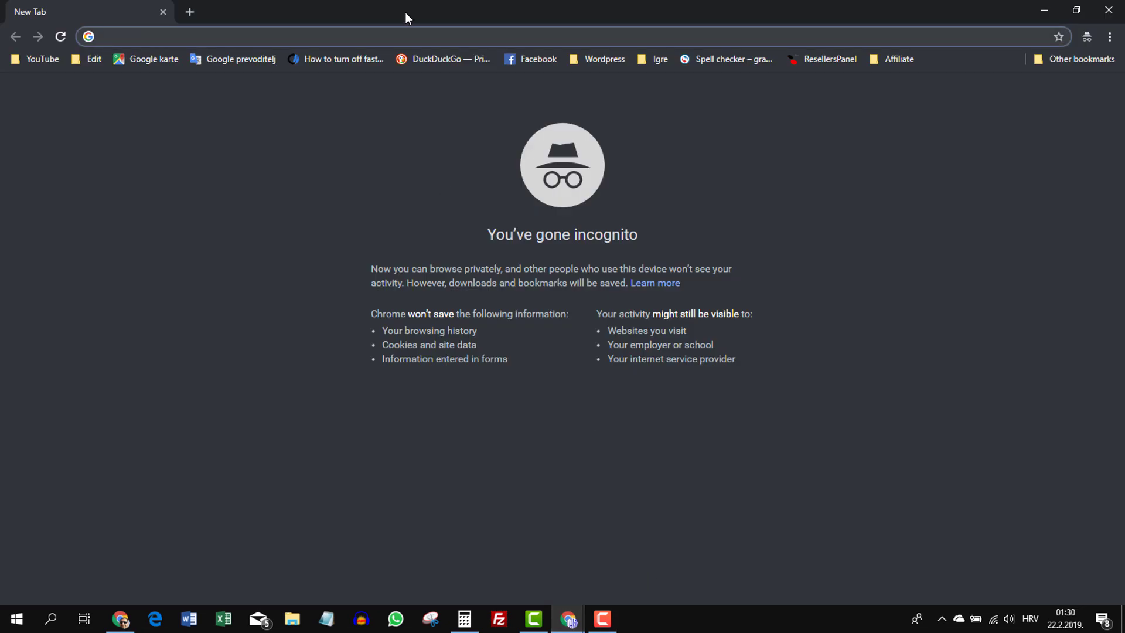
right_click(408, 34)
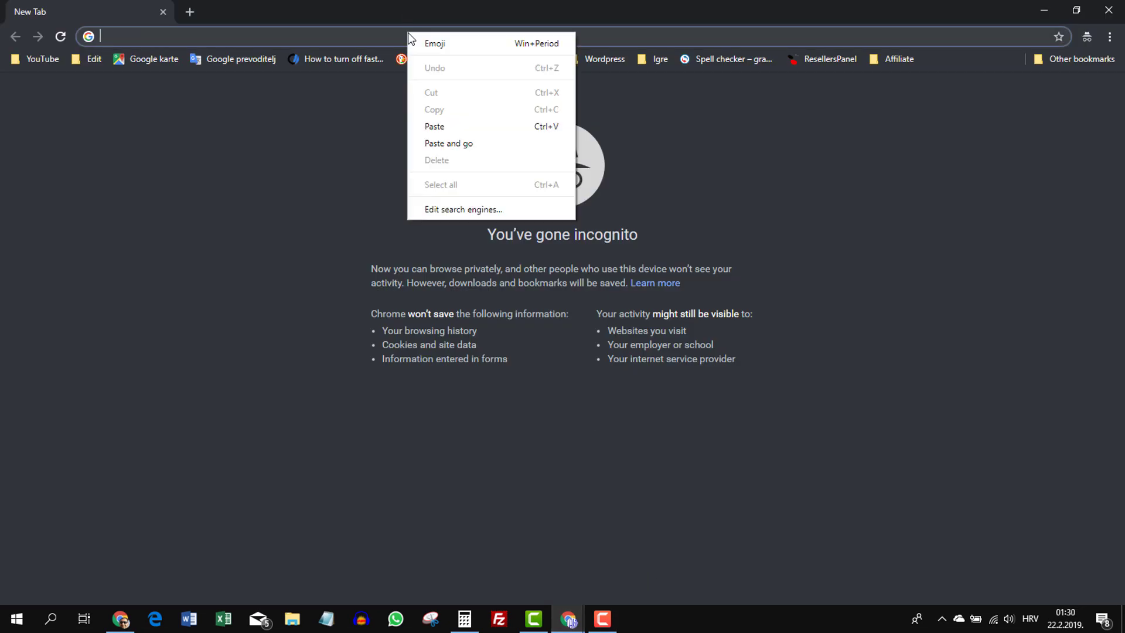
left_click(445, 126)
key("Return")
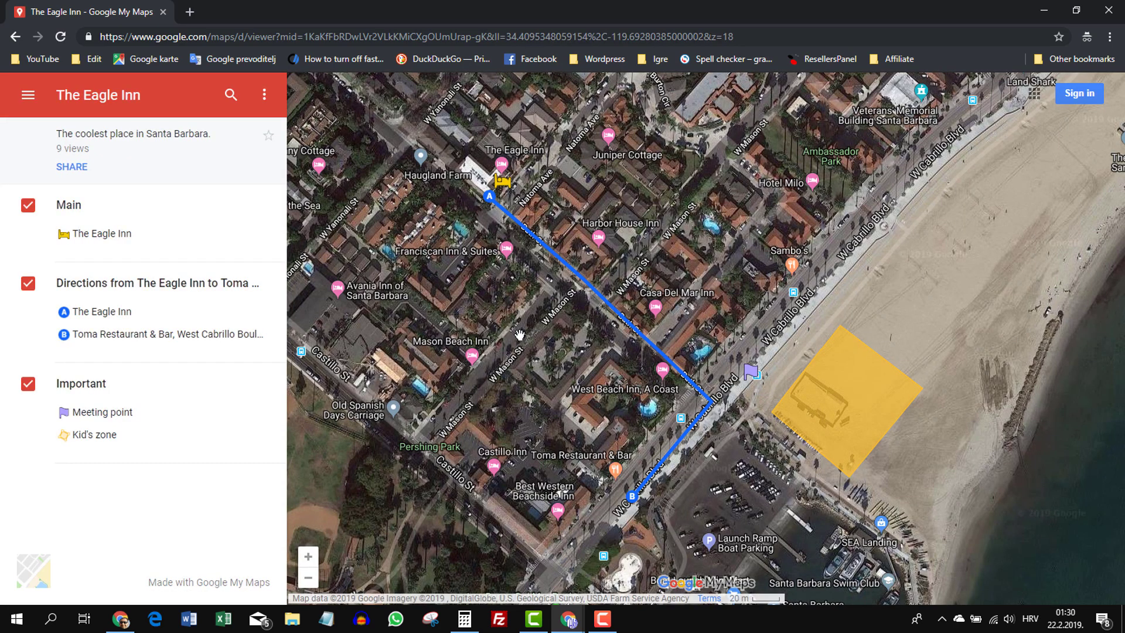
Zoom the public map and view the Meeting point and The Eagle Inn details from the legend
scroll(520, 334, "down", 1)
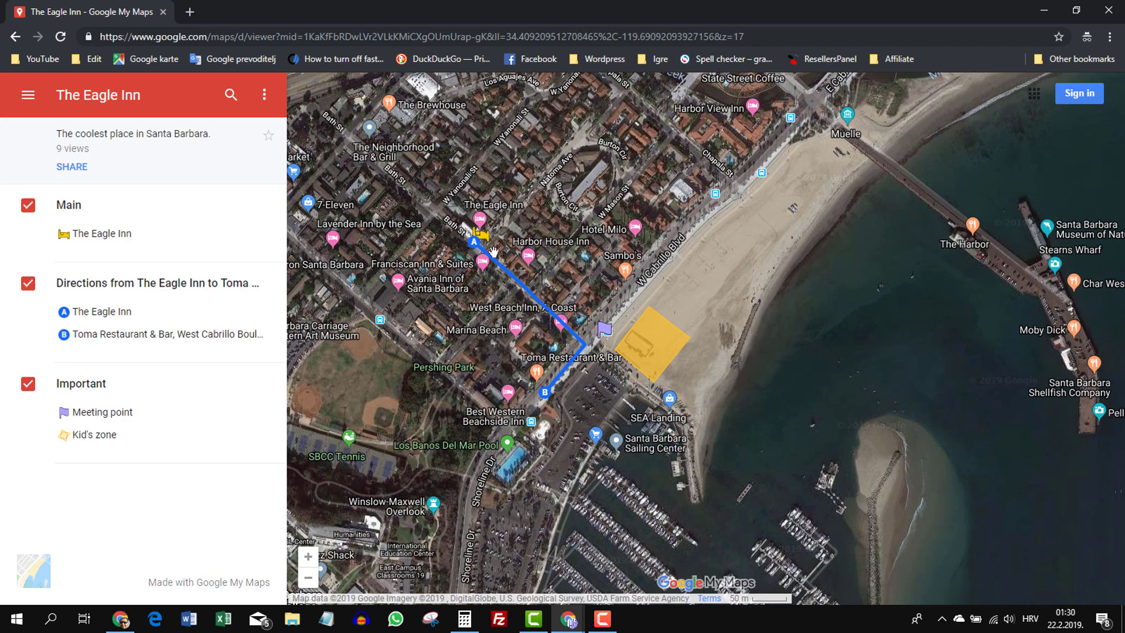
scroll(535, 377, "up", 1)
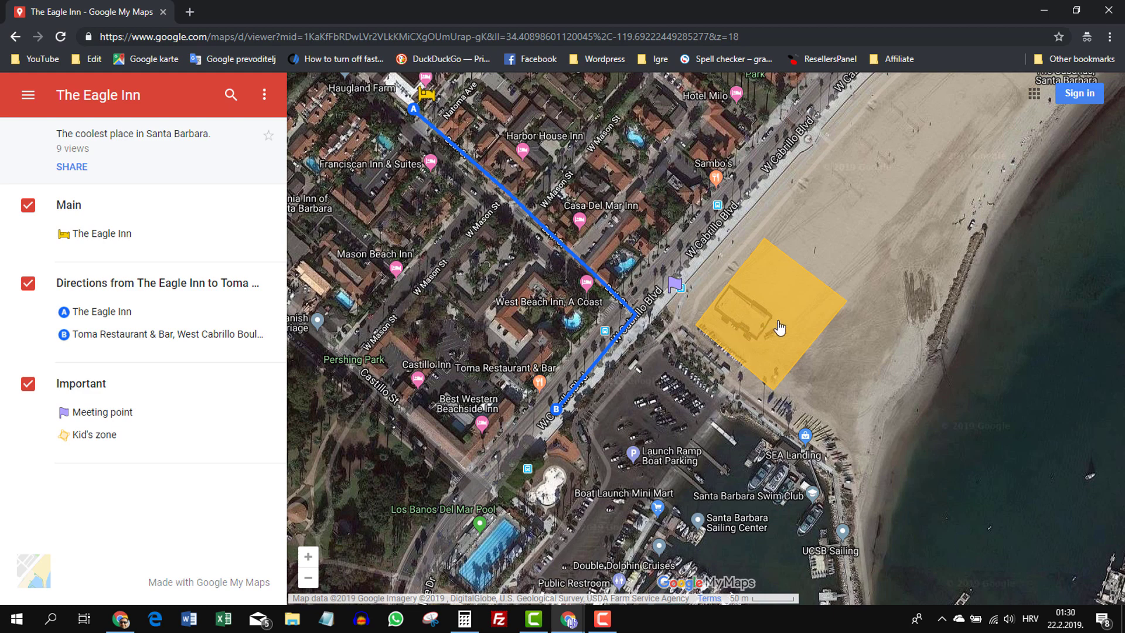
left_click(83, 413)
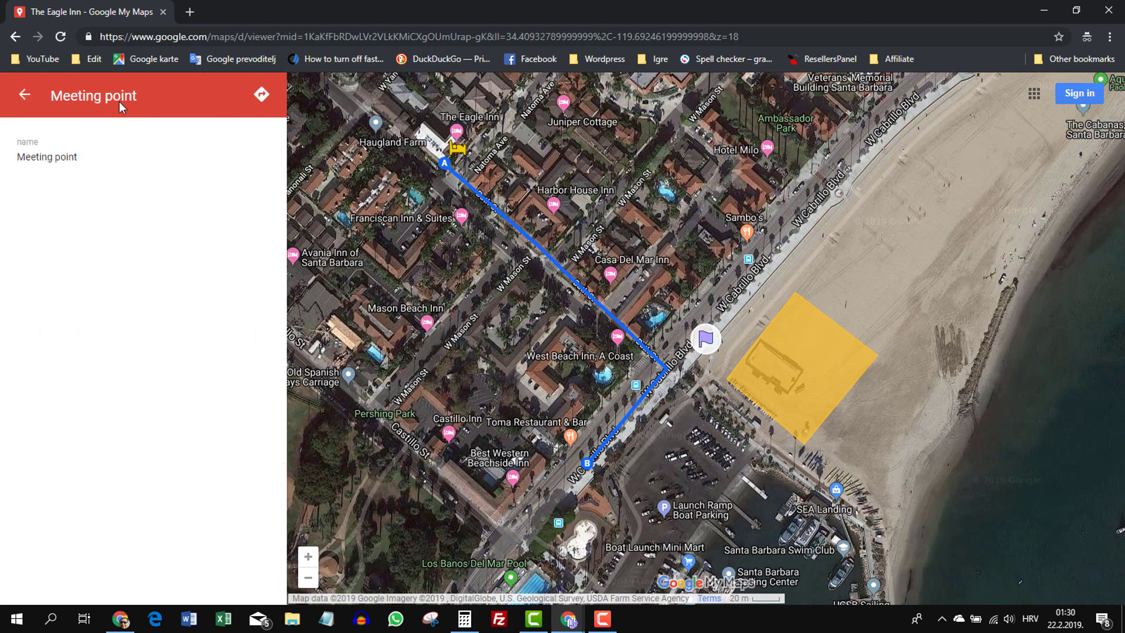
left_click(25, 95)
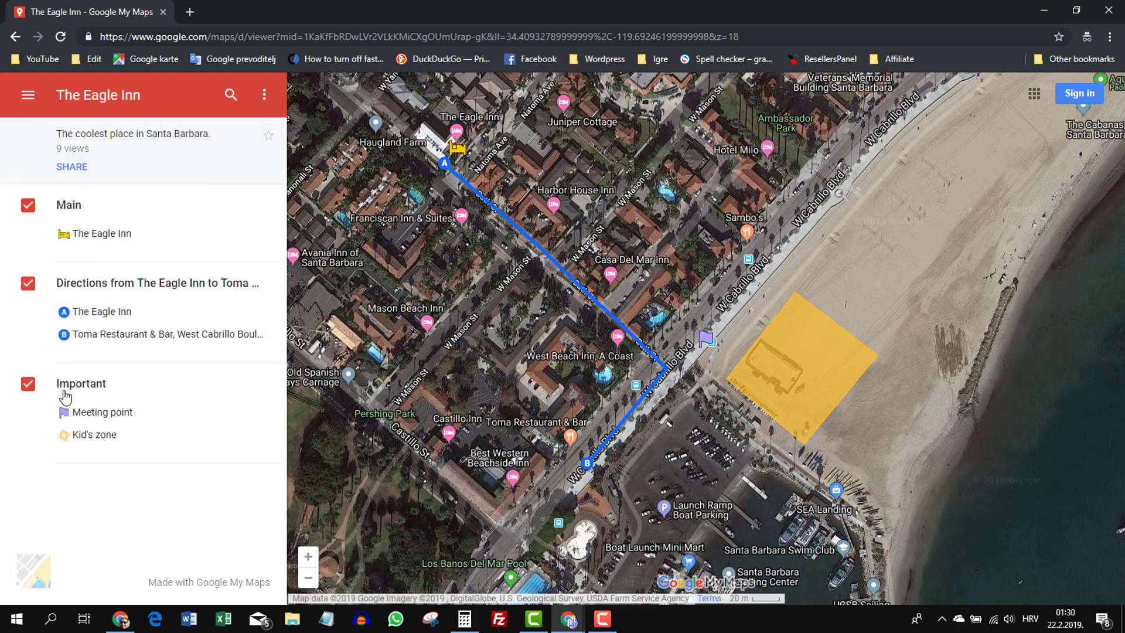
left_click(101, 236)
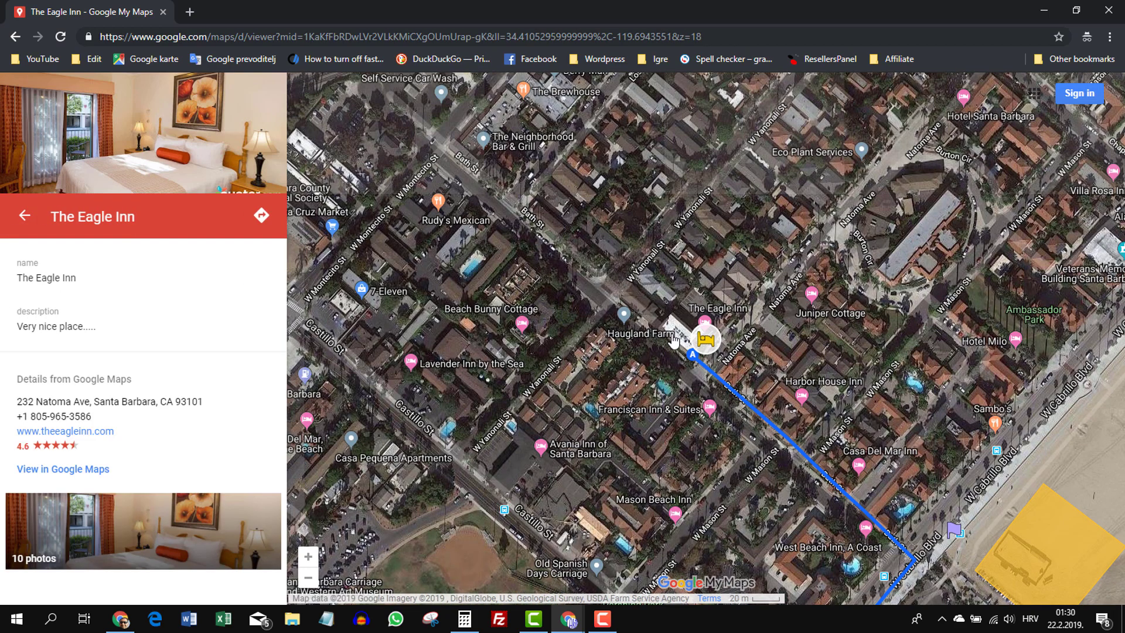
left_click(24, 205)
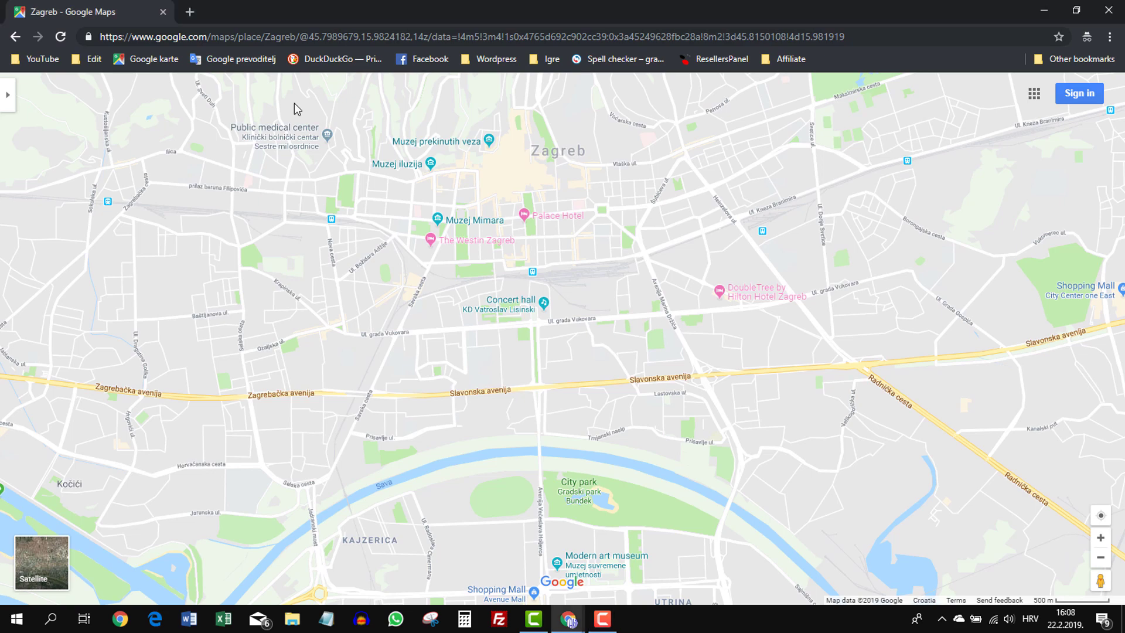
Open Zagreb's Share or embed map dialog, view the Embed a map code, then close it
left_click(8, 94)
left_click(25, 95)
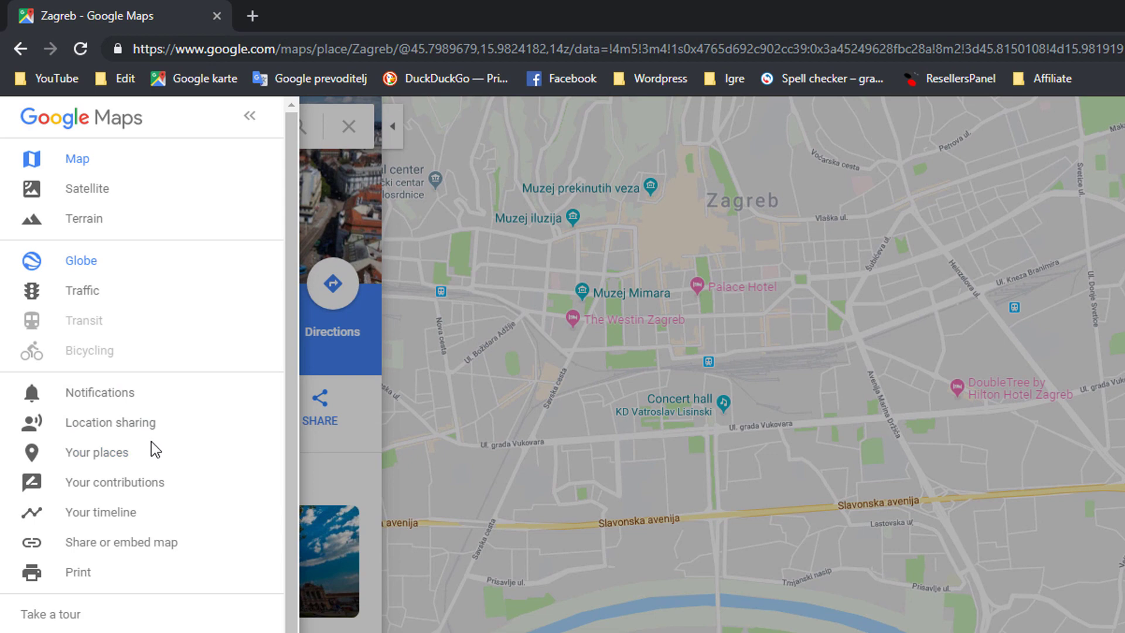
left_click(167, 544)
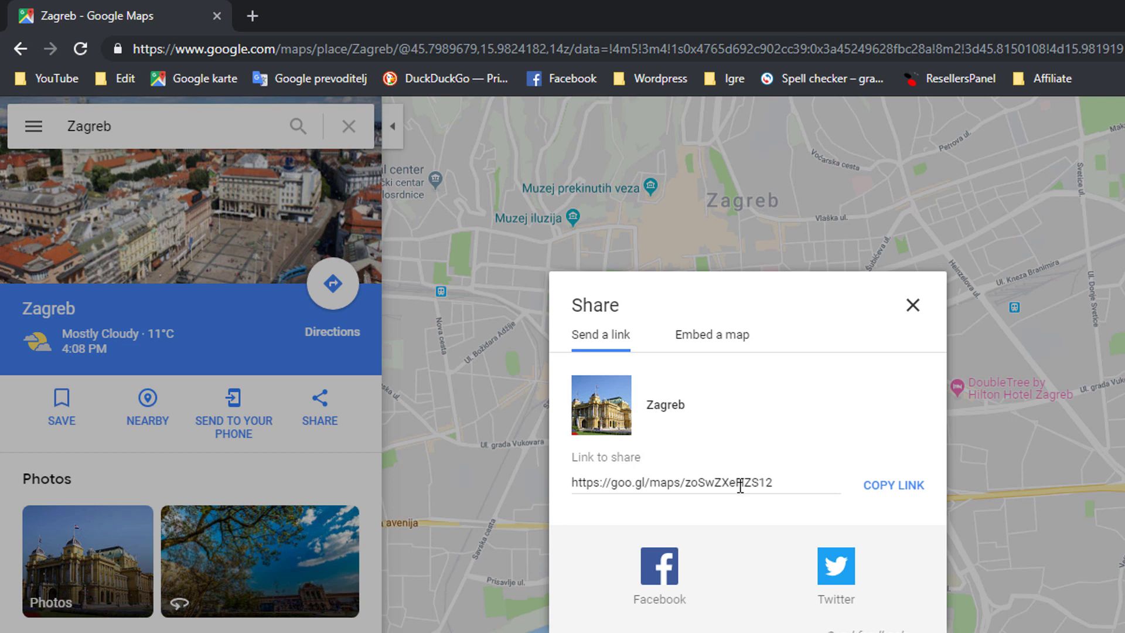
left_click(718, 338)
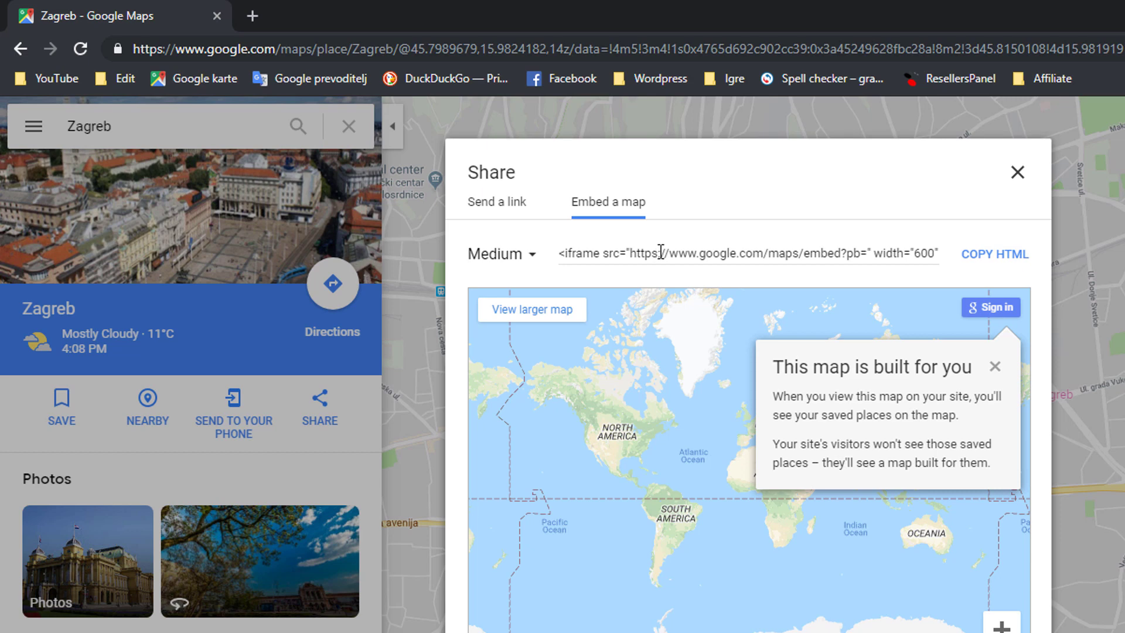
left_click(1018, 173)
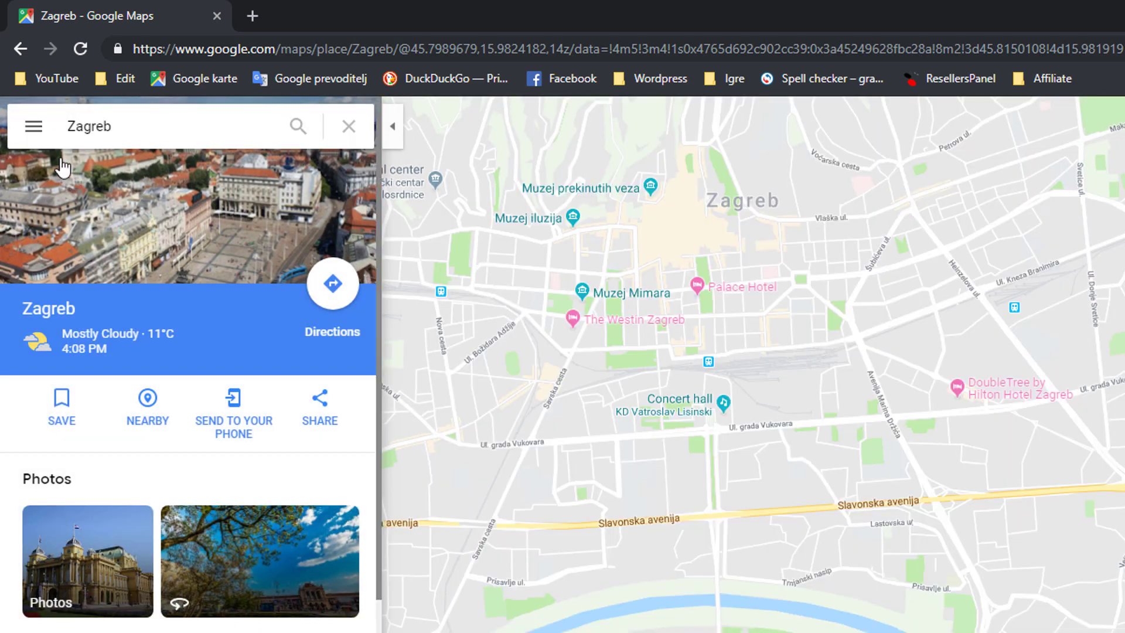
Switch the Zagreb map to Satellite and turn map labels off
left_click(33, 127)
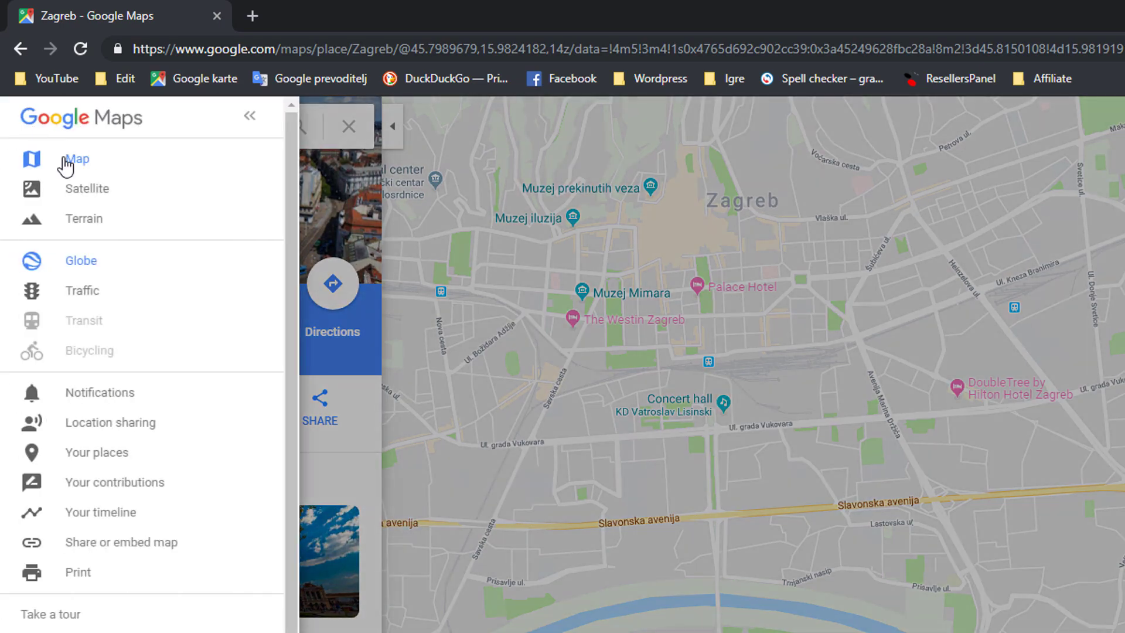
left_click(82, 187)
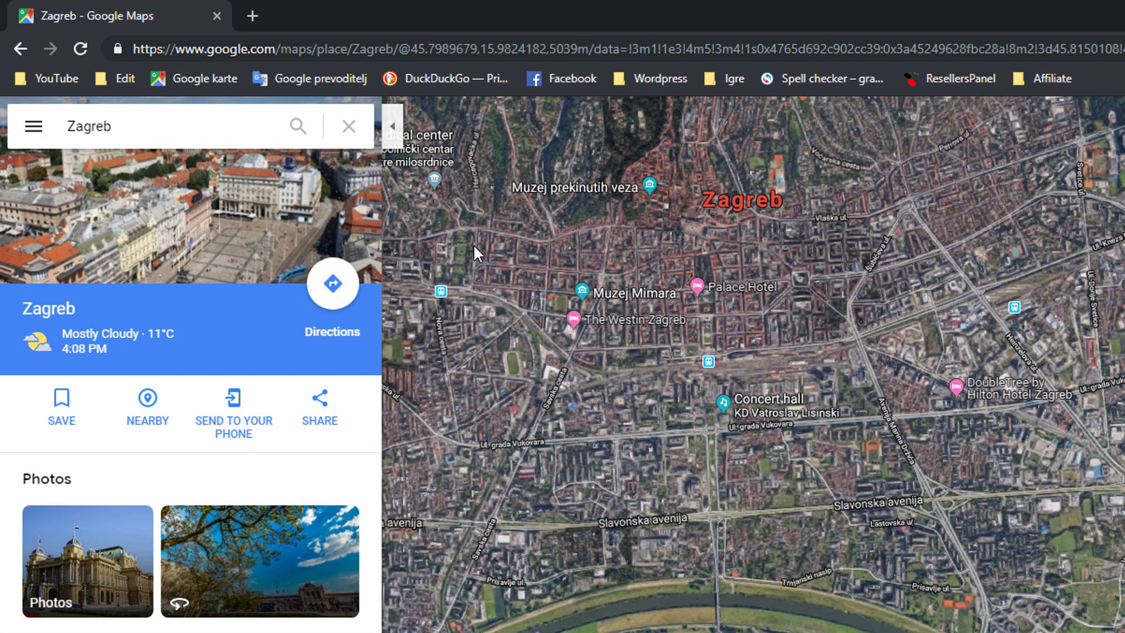
left_click(35, 130)
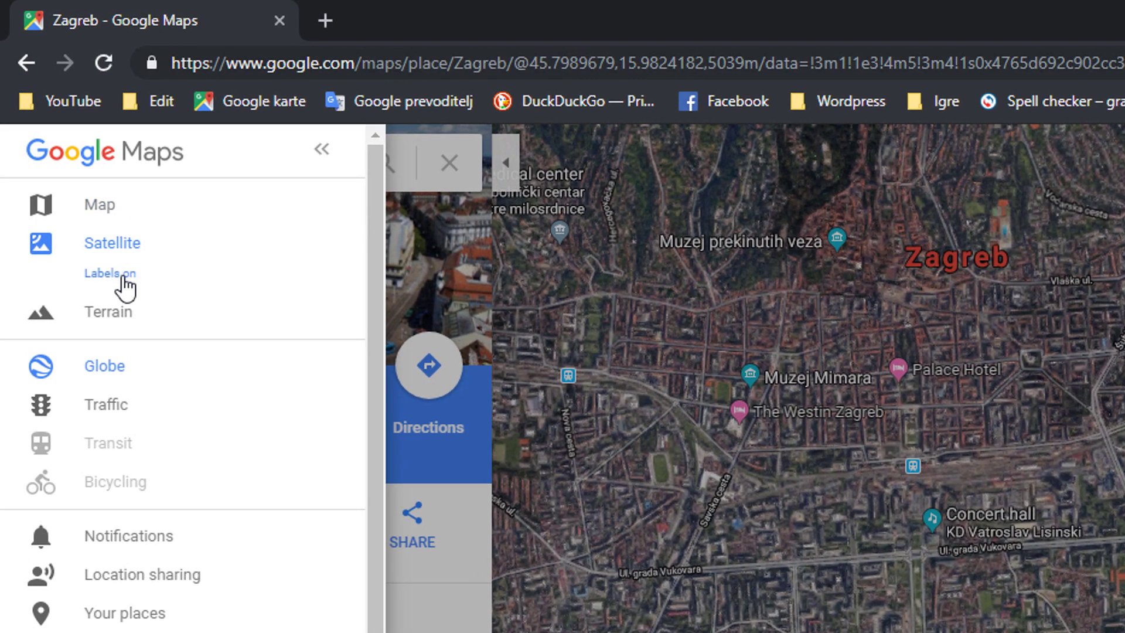
left_click(123, 277)
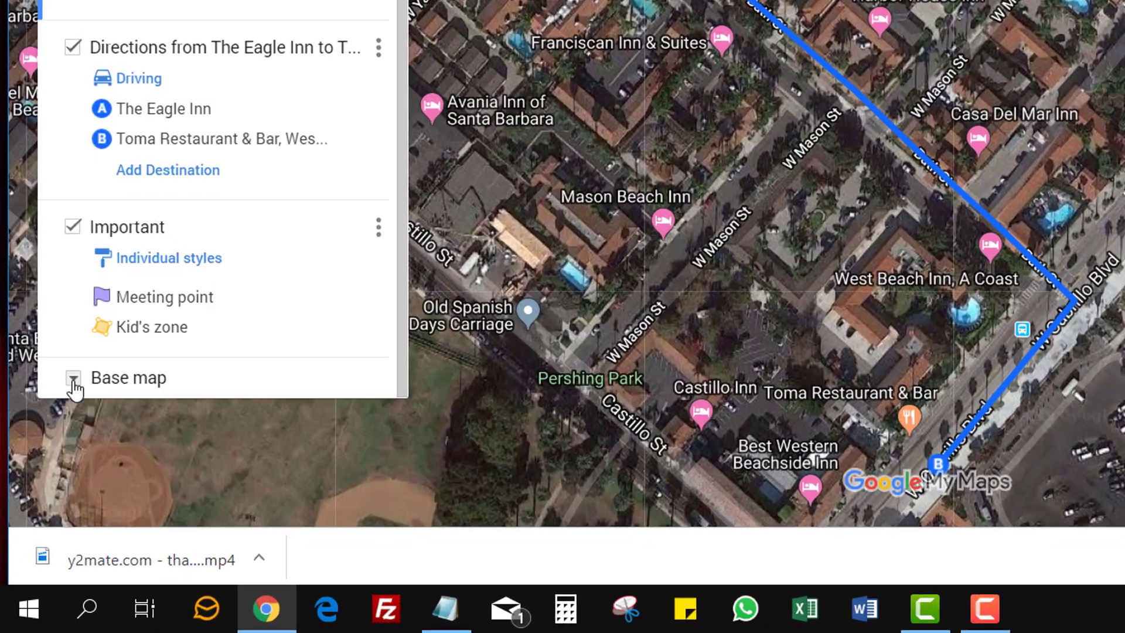
left_click(74, 379)
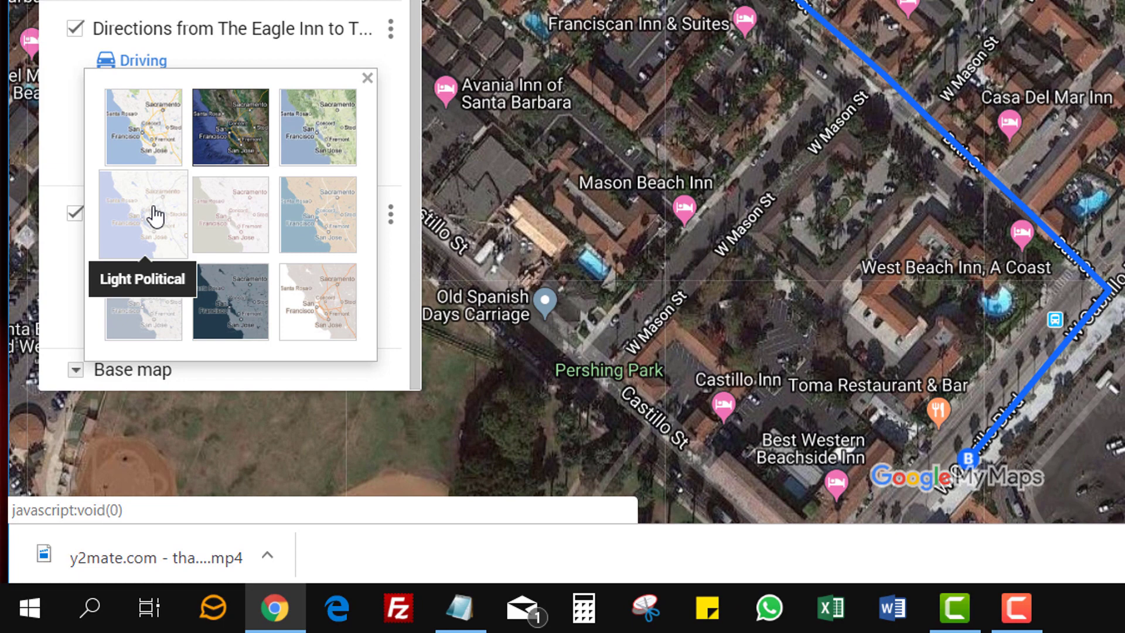
left_click(155, 216)
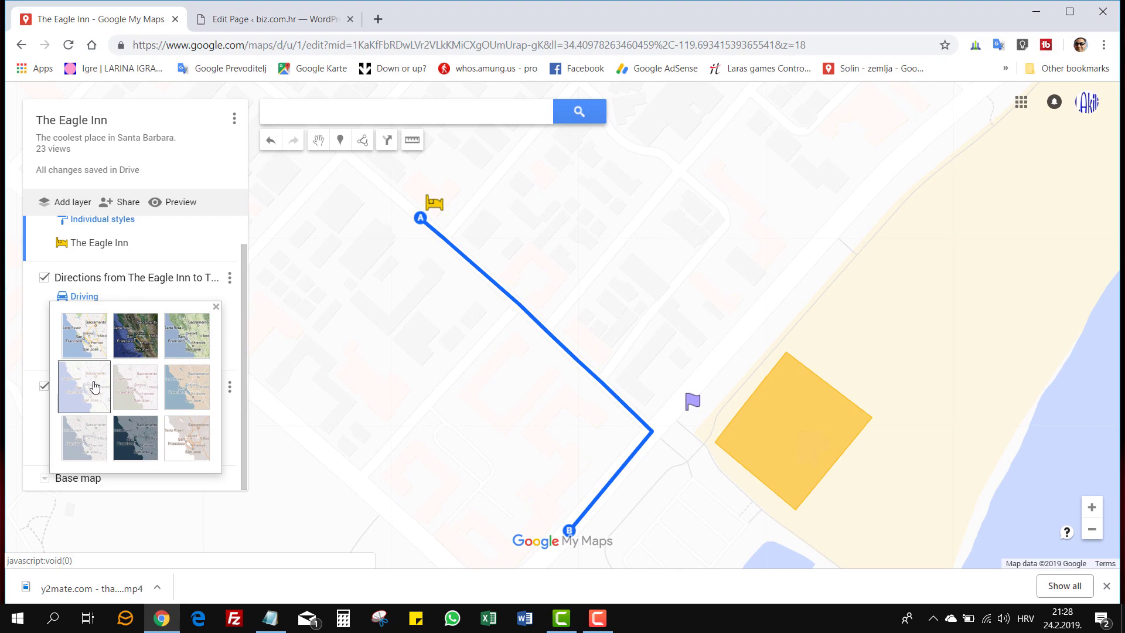
left_click(137, 334)
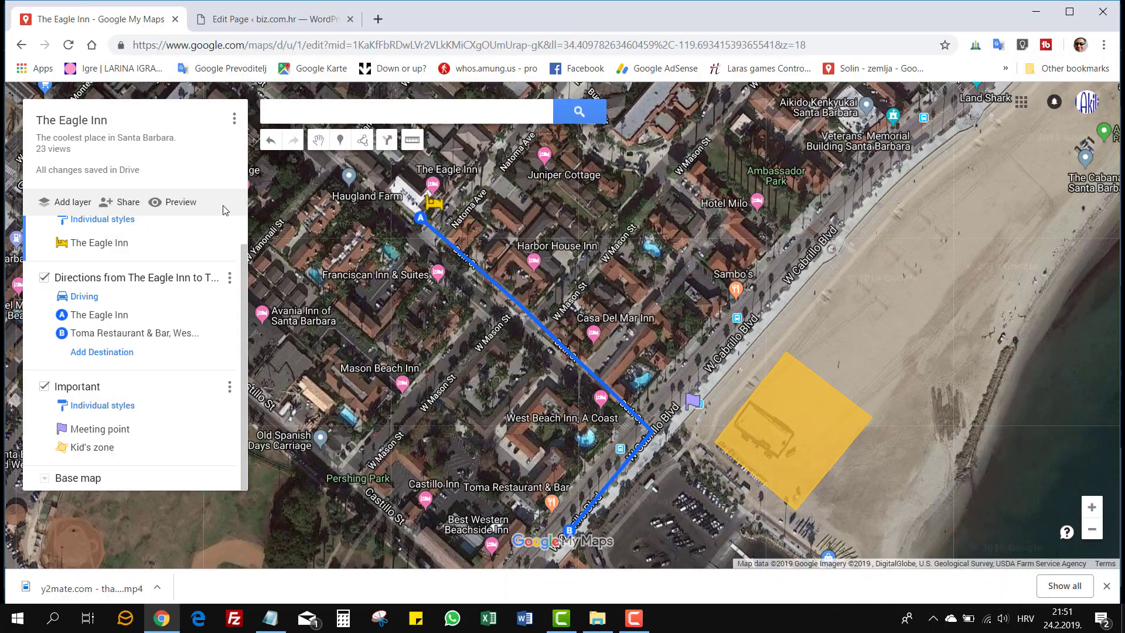
Copy The Eagle Inn map's iframe embed code and switch to the WordPress editor tab
left_click(236, 120)
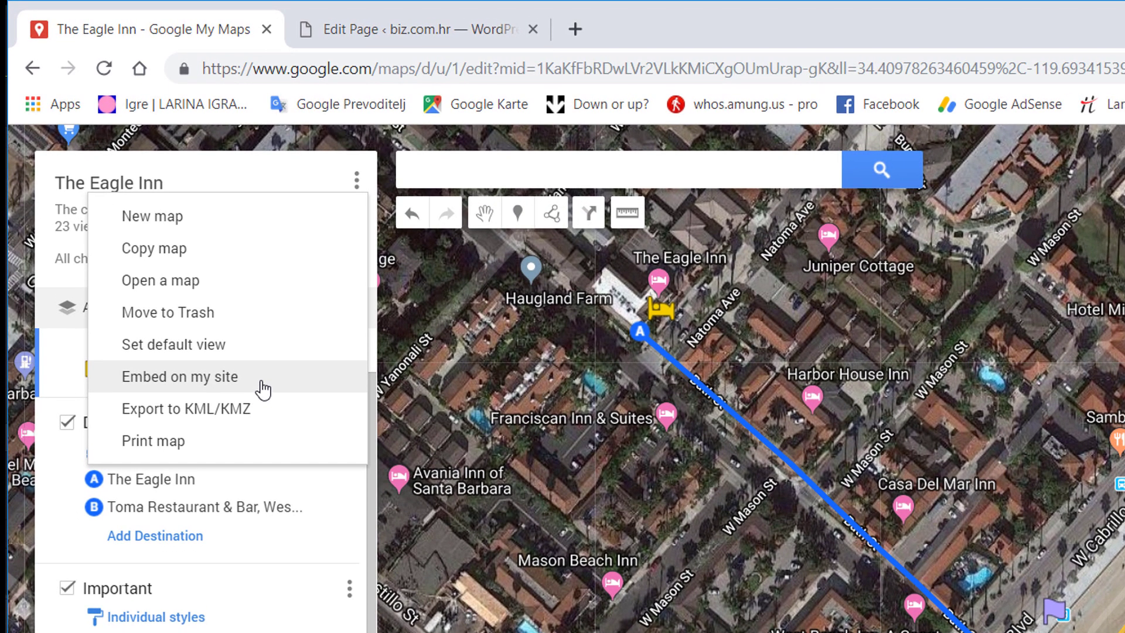
left_click(245, 375)
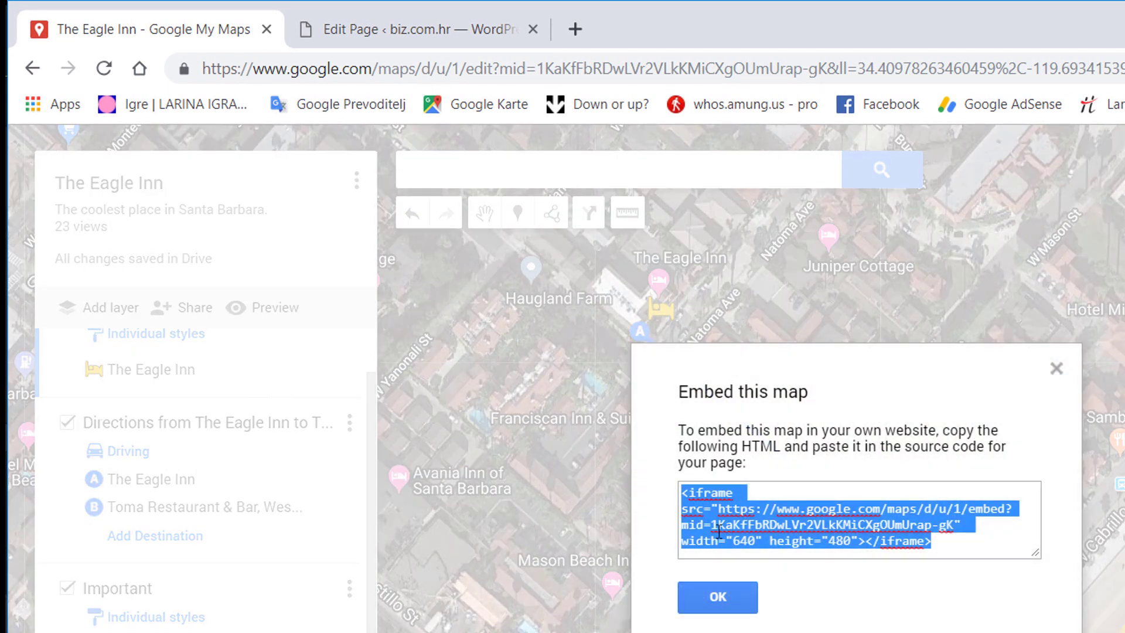
right_click(760, 529)
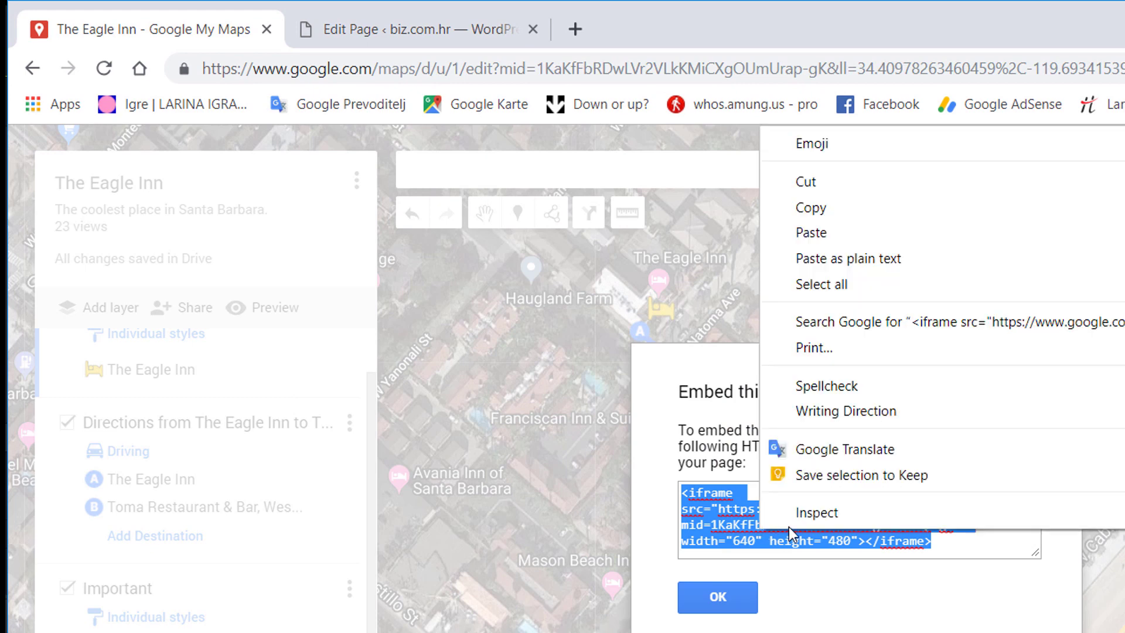
left_click(880, 213)
left_click(726, 595)
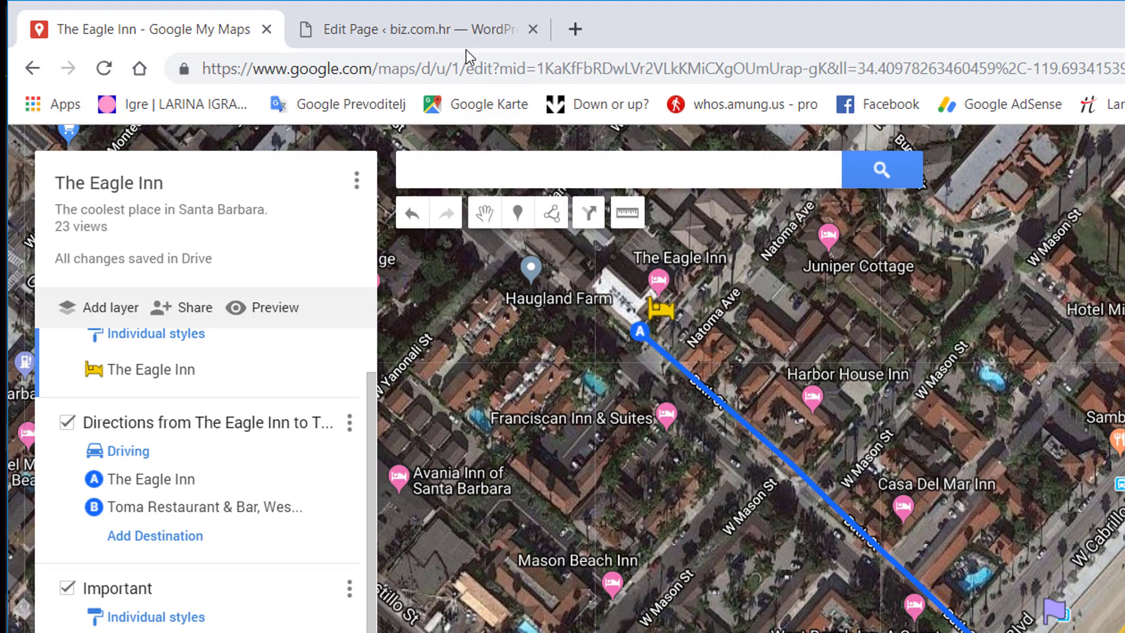
left_click(408, 32)
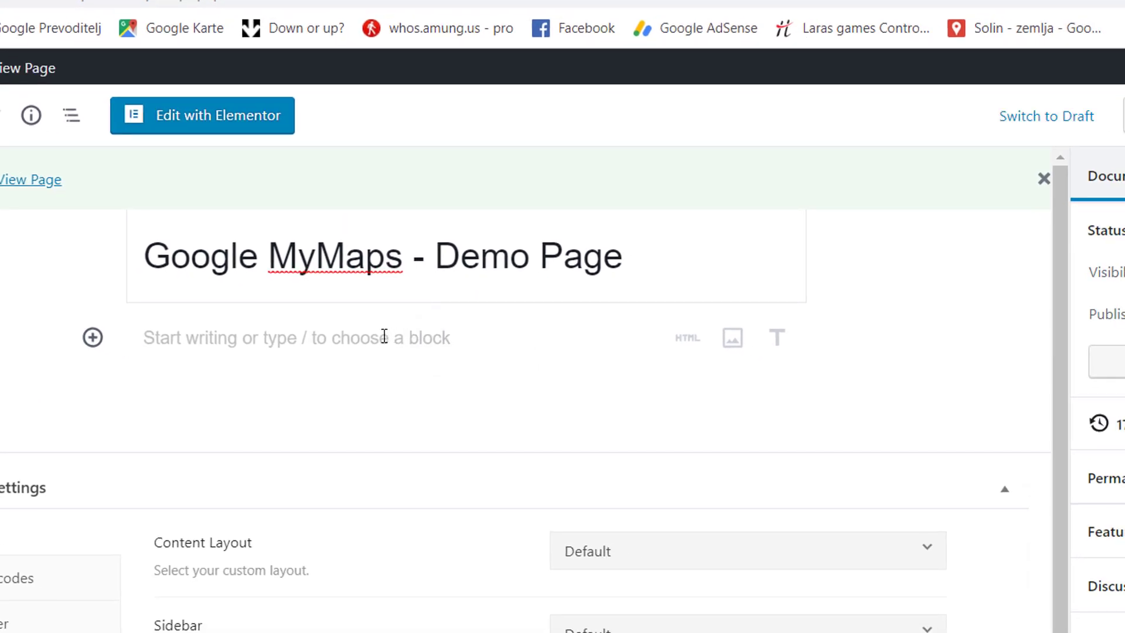
Insert a Custom HTML block containing the pasted map iframe code and update the page
left_click(92, 338)
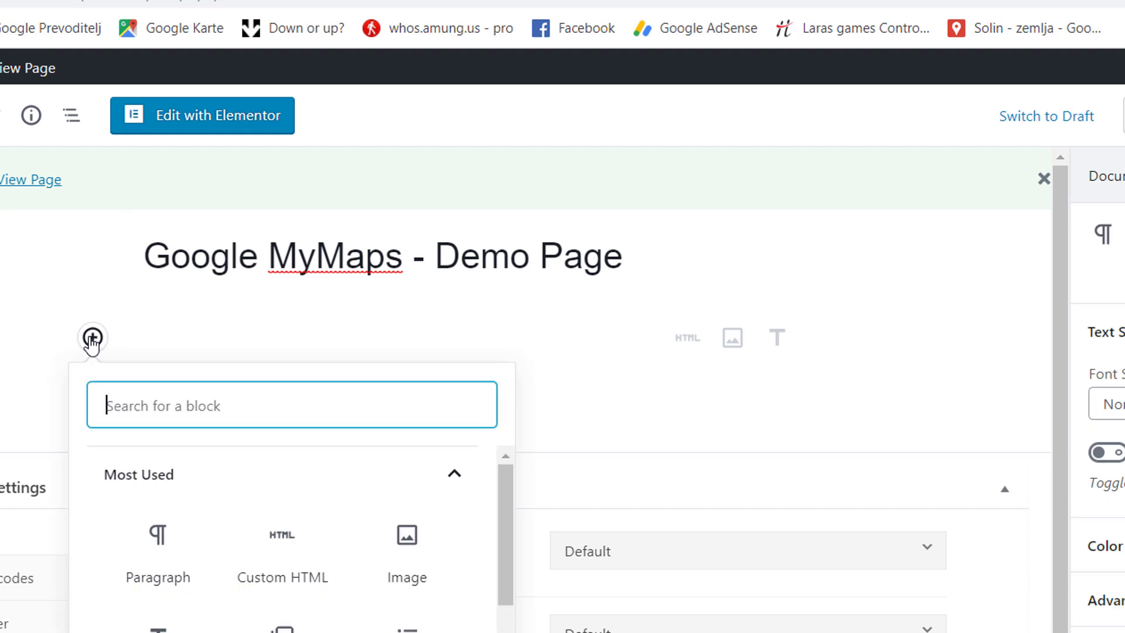
left_click(282, 535)
right_click(248, 350)
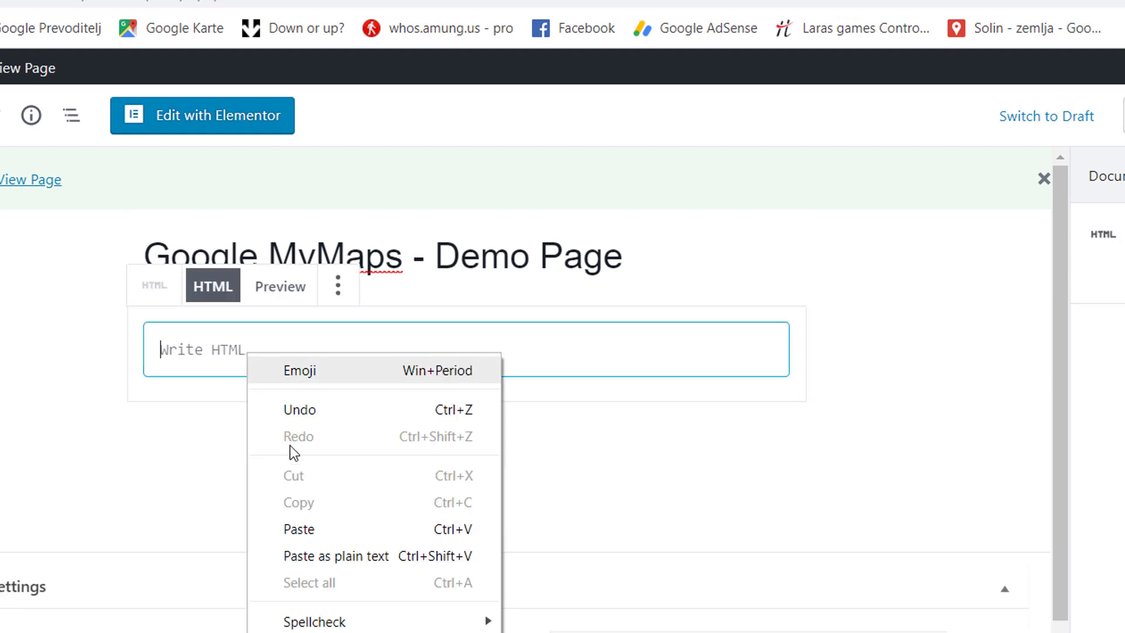
left_click(309, 527)
left_click(996, 148)
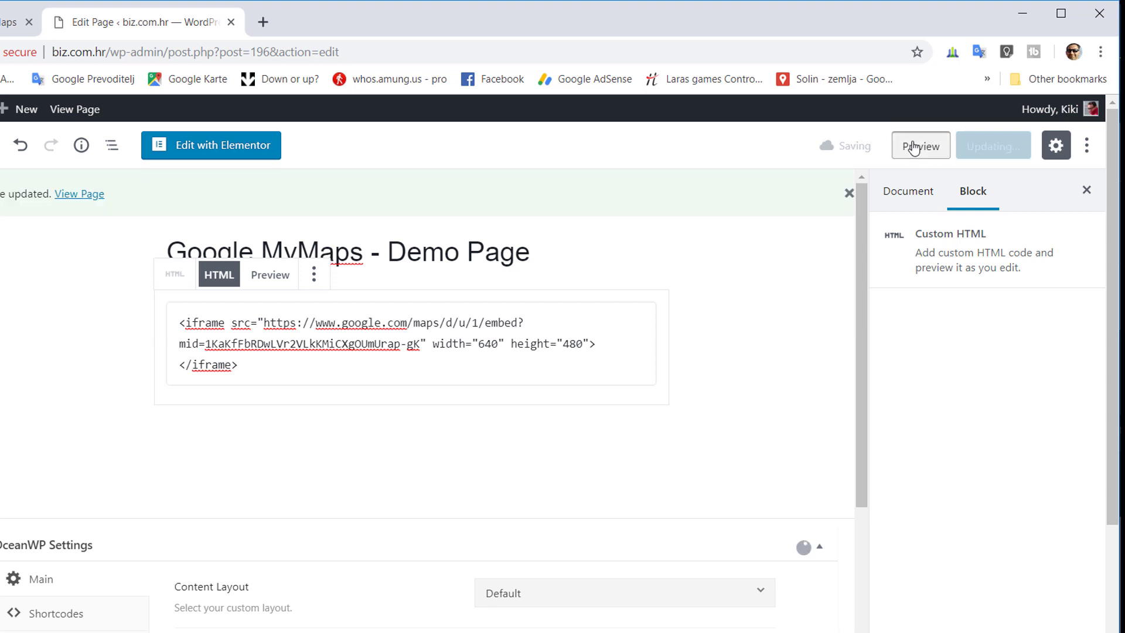
Preview the page to check the embedded map, then return to the editor
left_click(913, 147)
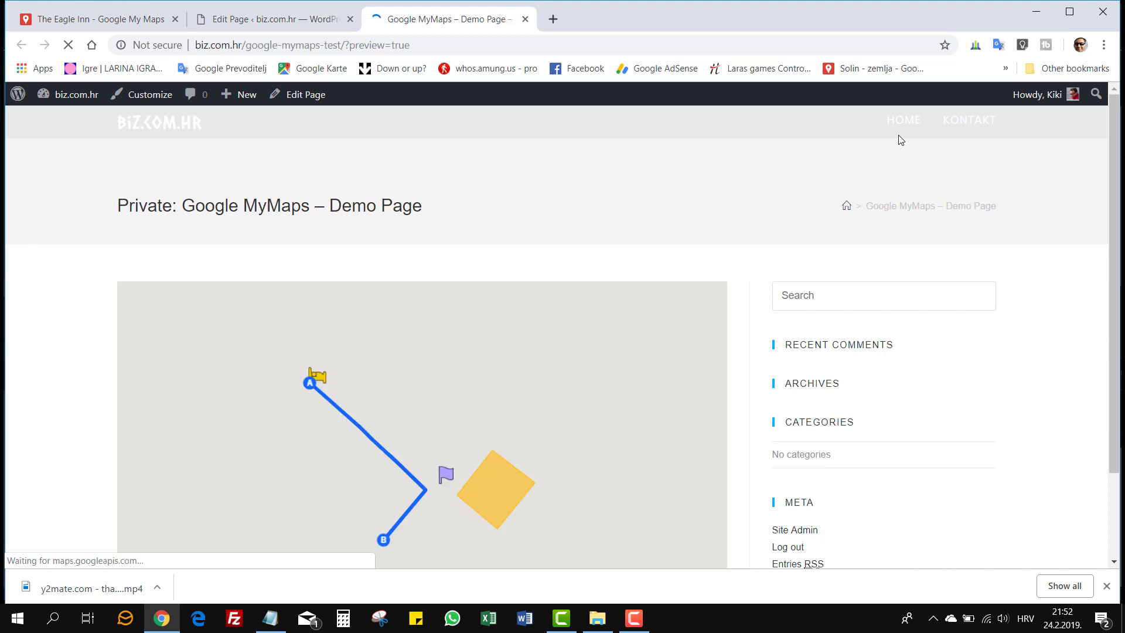
scroll(794, 303, "down", 1)
scroll(794, 303, "down", 1)
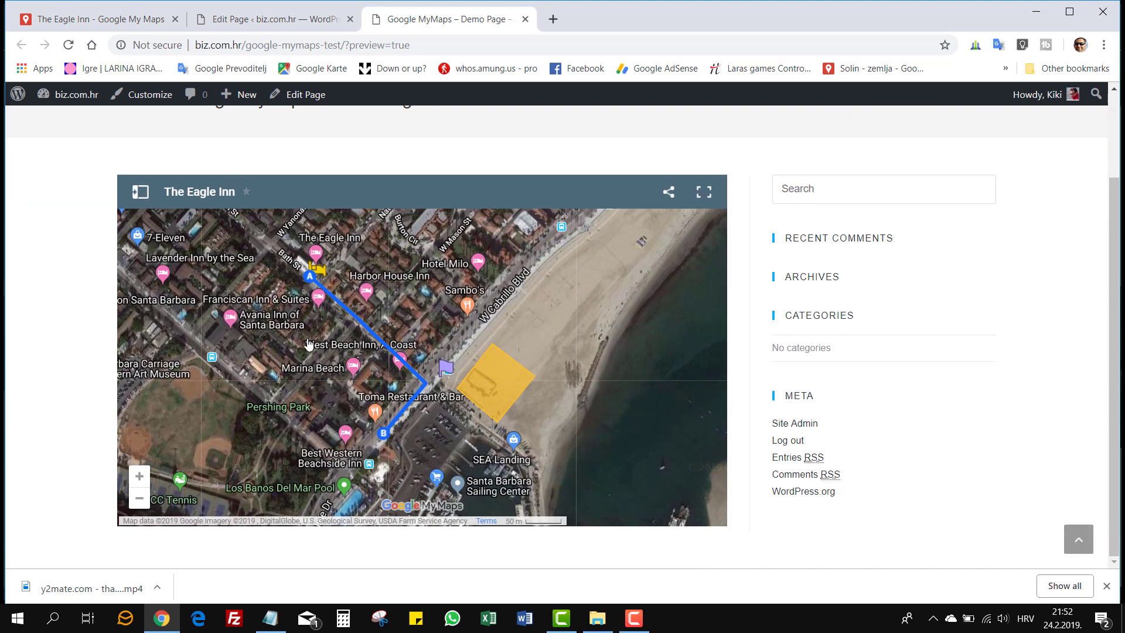
left_click(293, 21)
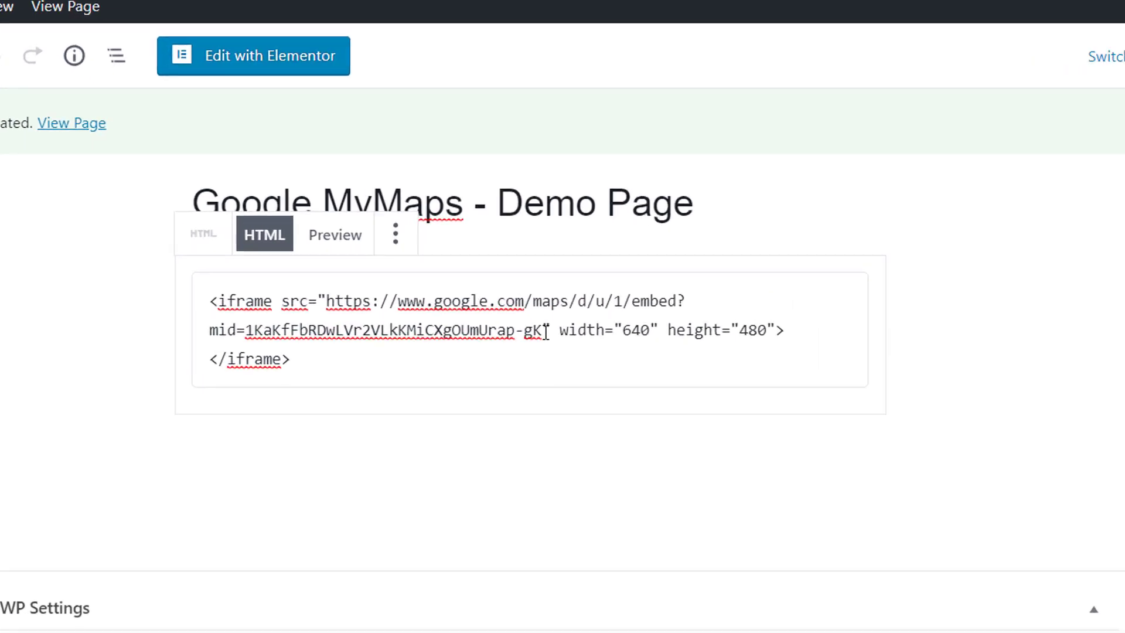
Append &amp;t=k&z=16&amp after the map id in the iframe src, keeping the width attribute on the same line
left_click(514, 299)
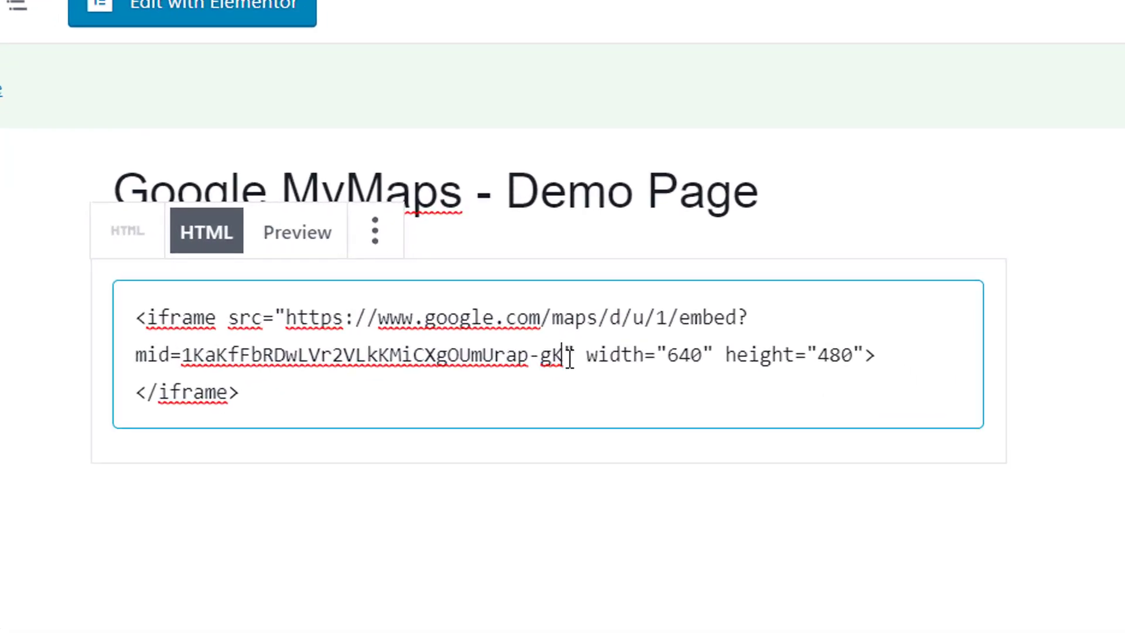
type("&amp;t=k&z=16&amp")
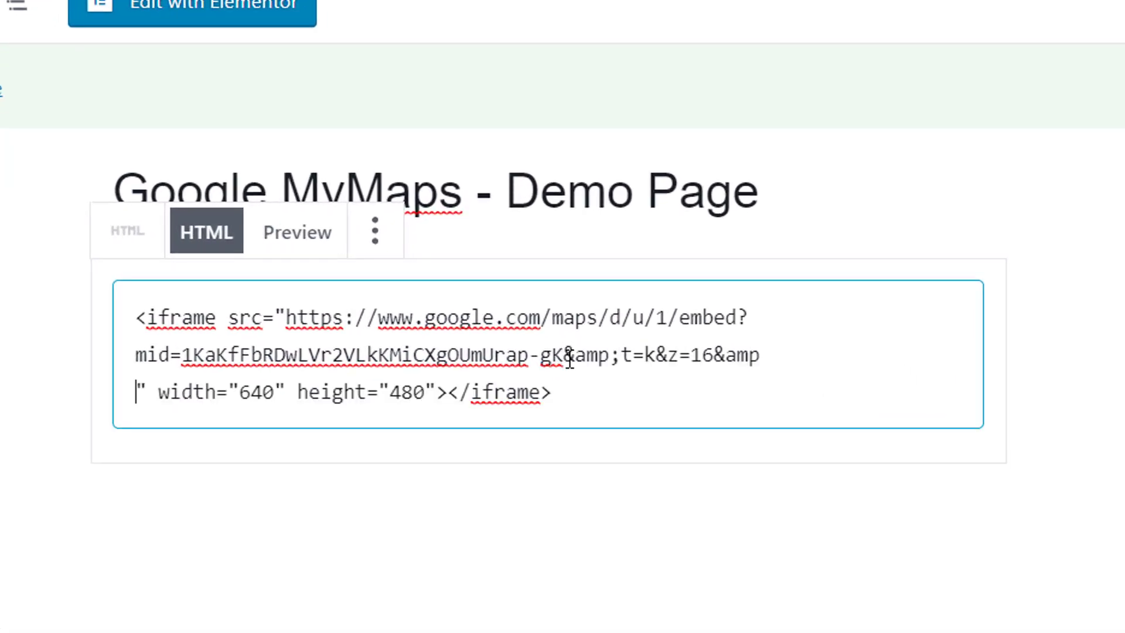
key("BackSpace")
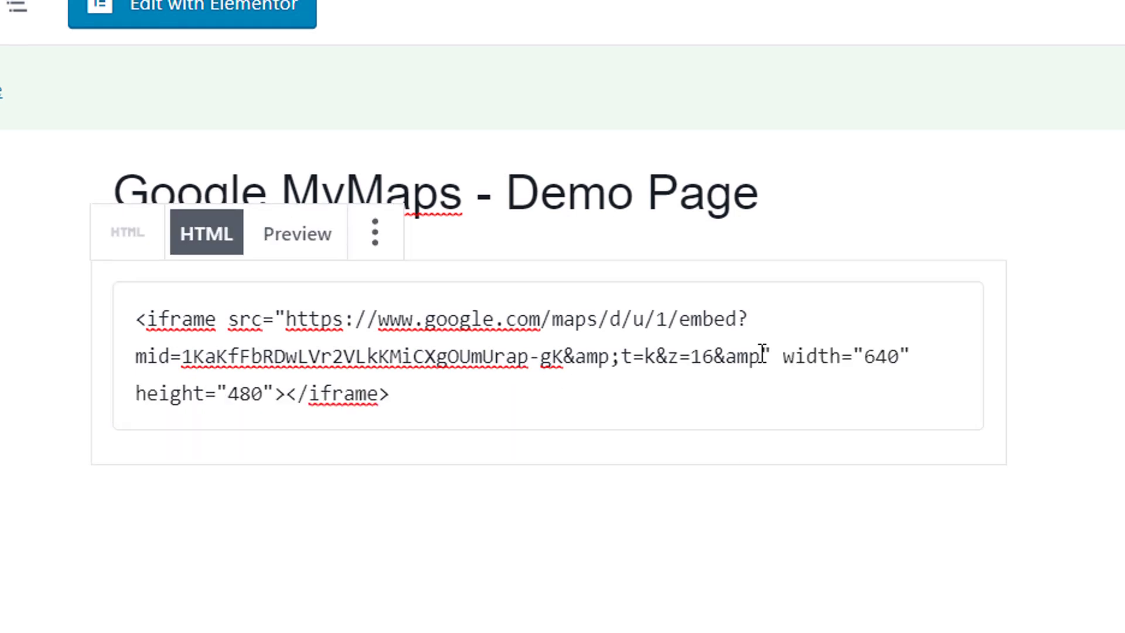
left_click_drag(760, 355, 564, 356)
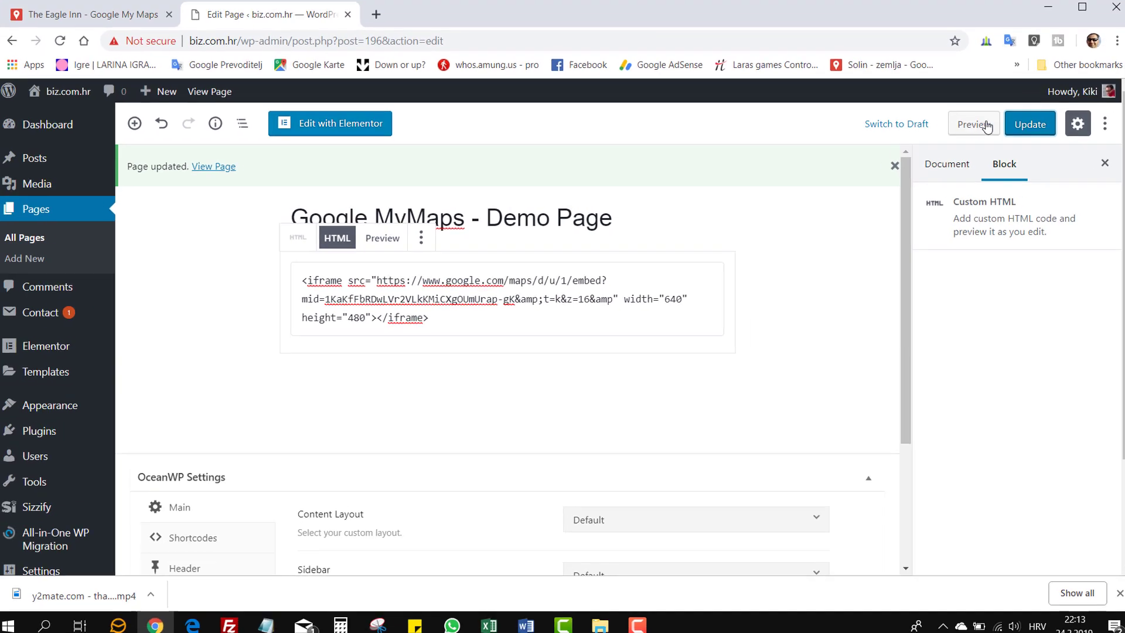
left_click(965, 126)
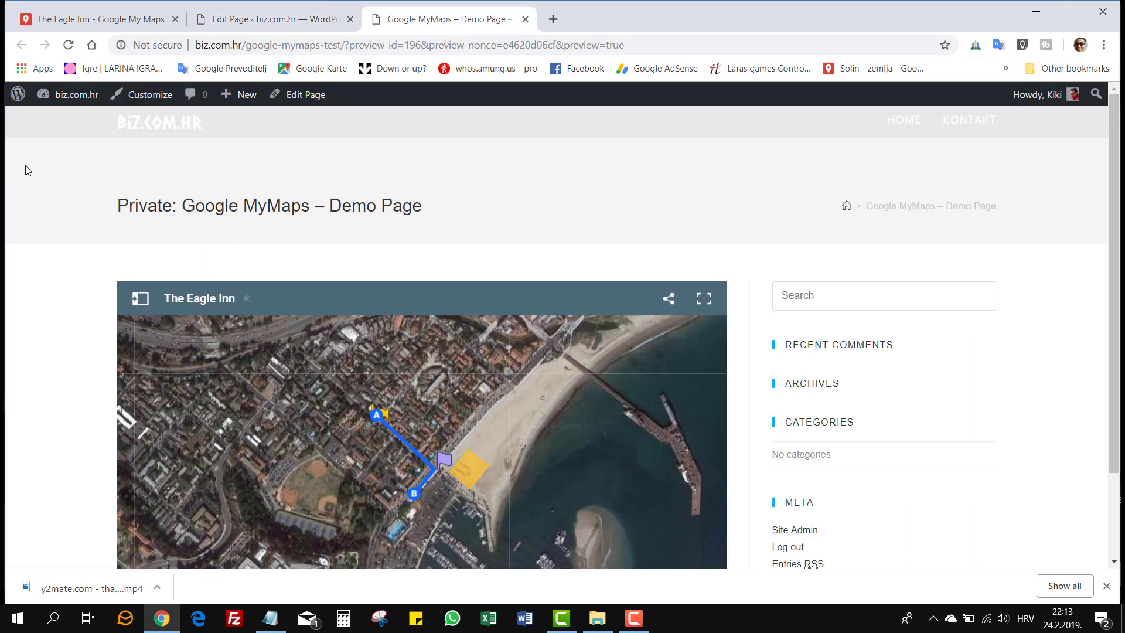
scroll(23, 172, "down", 2)
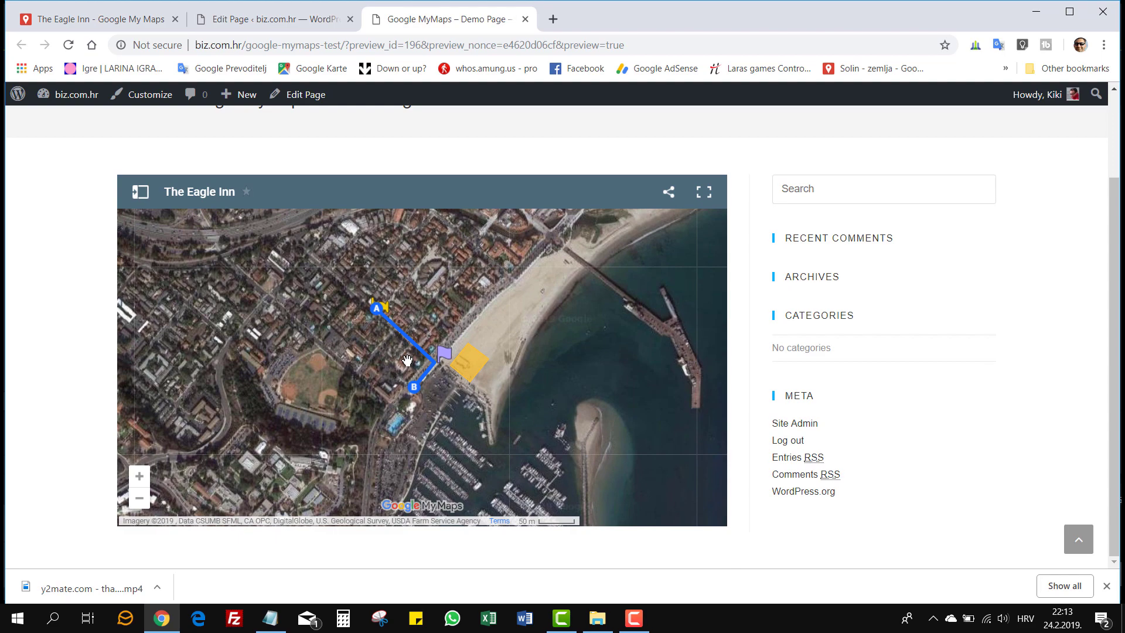
left_click(140, 192)
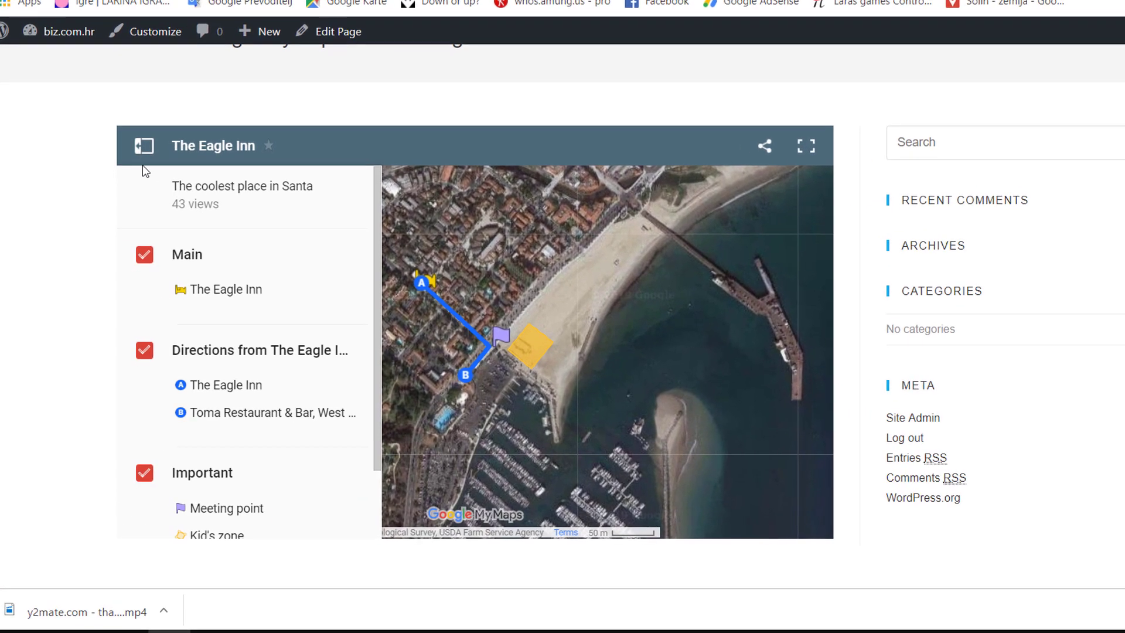
left_click(213, 290)
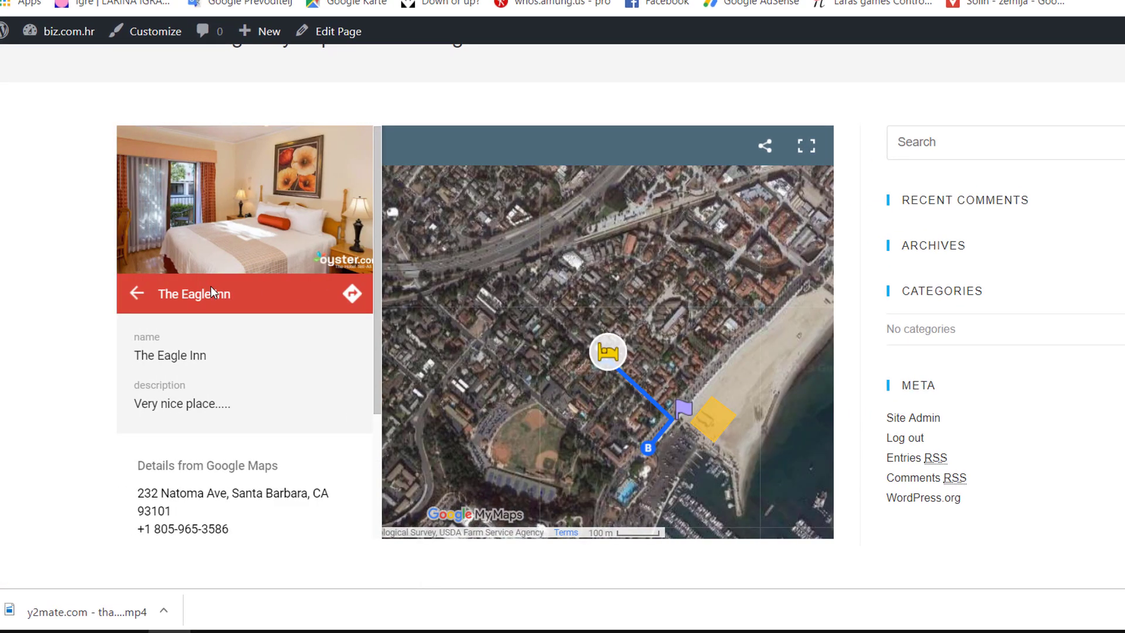
left_click(137, 293)
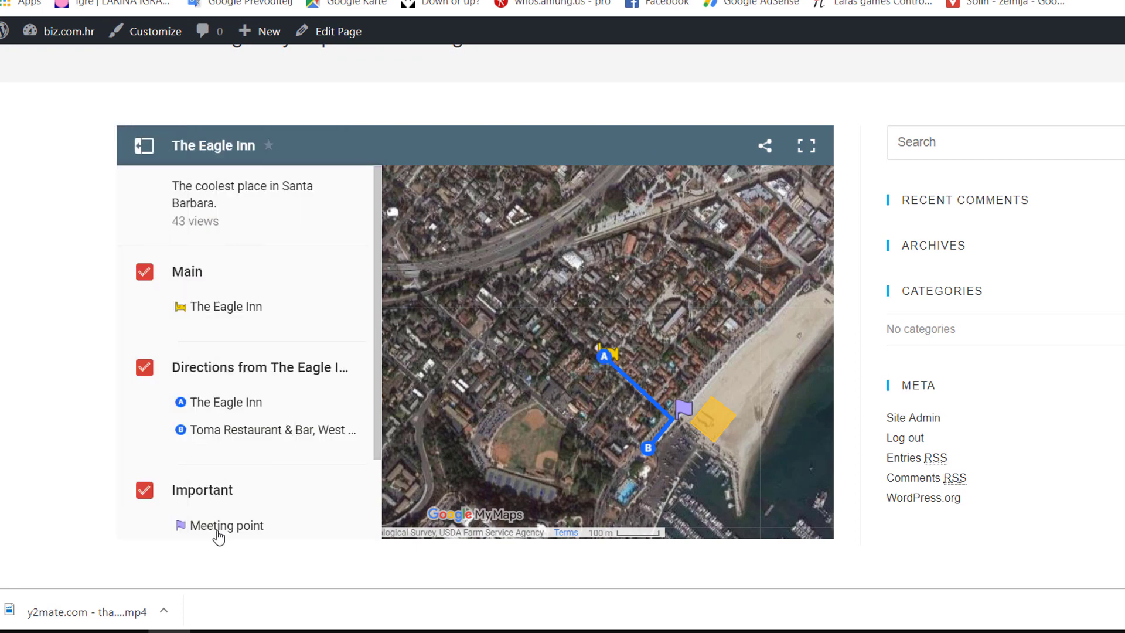
left_click(218, 532)
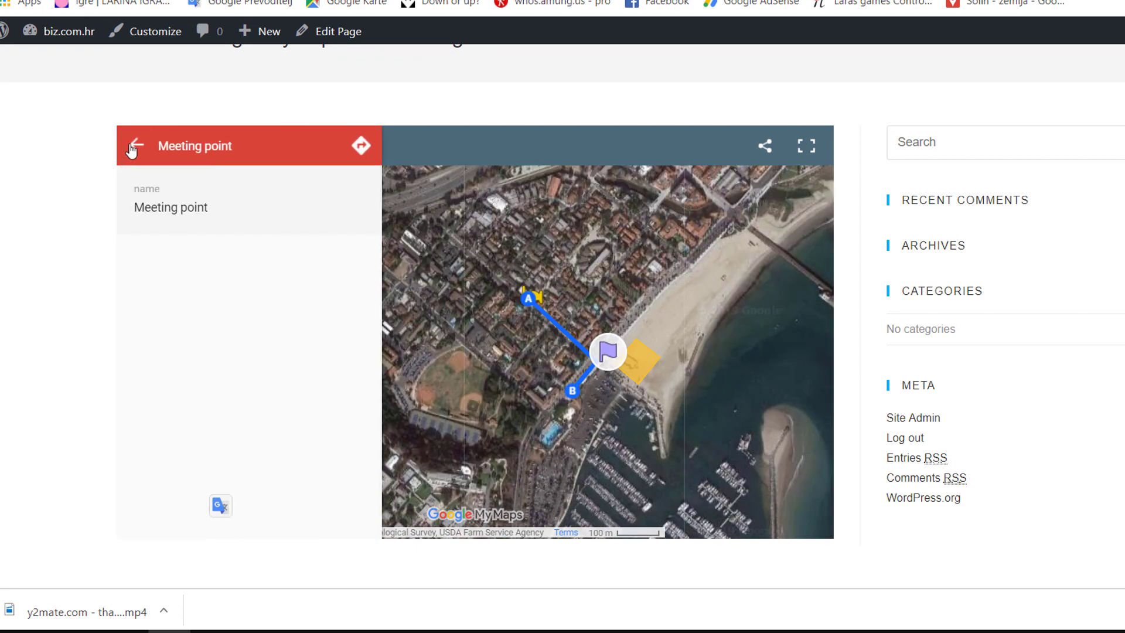
left_click(132, 150)
left_click(144, 152)
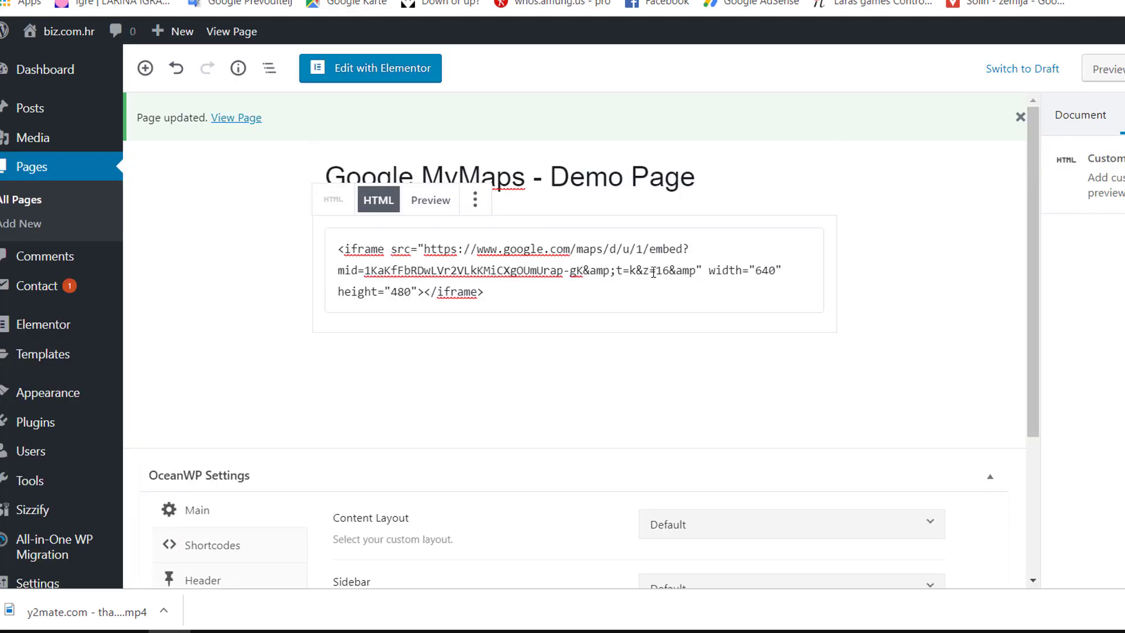
Change the iframe zoom from z=16 to z=17 and height from 480 to 580, save, and preview the page
left_click(669, 270)
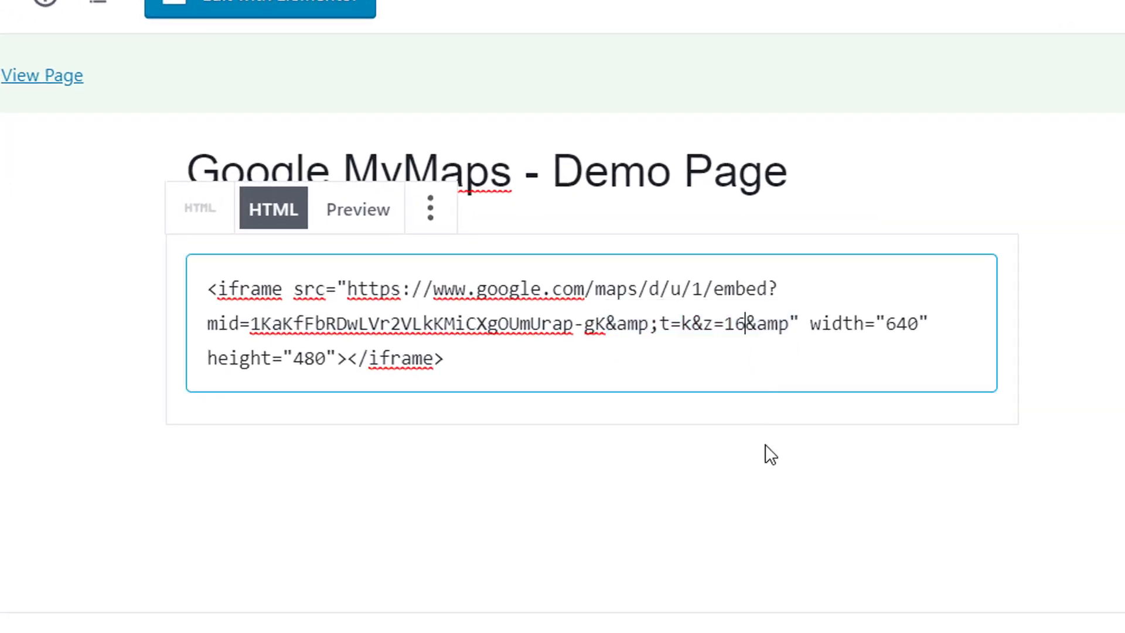
mouse_move(769, 461)
key("BackSpace")
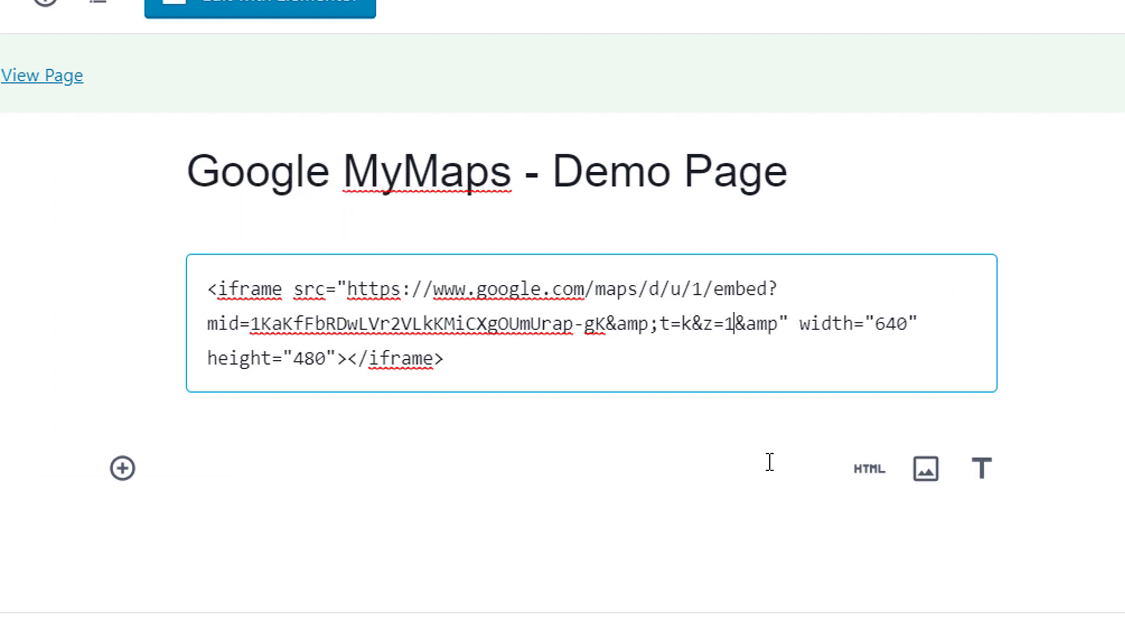
type("7")
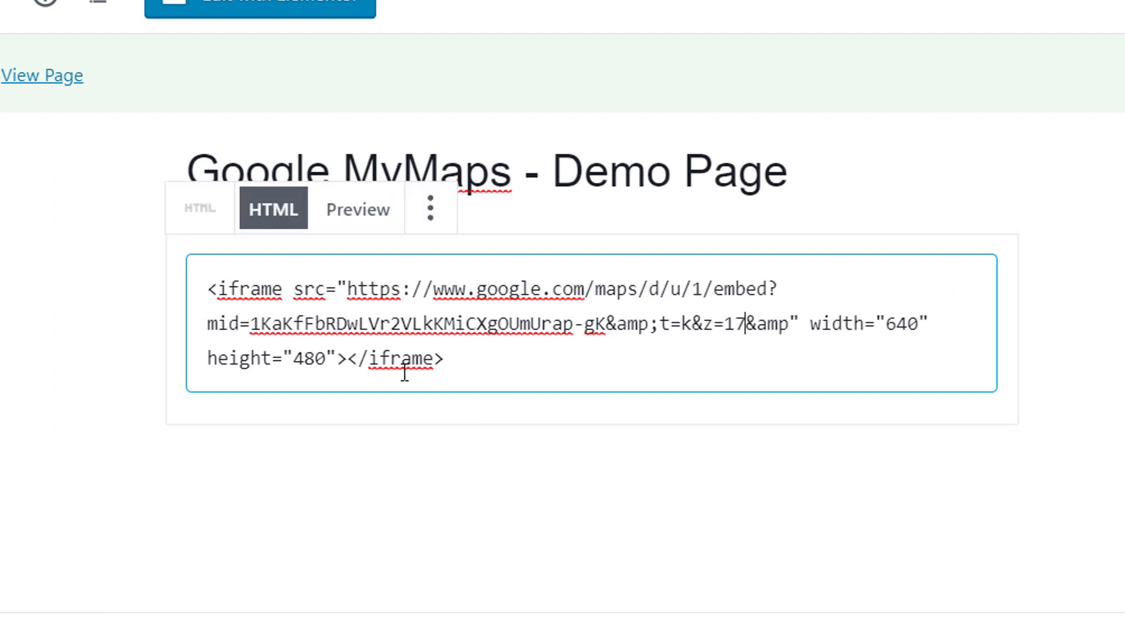
left_click(309, 358)
key("BackSpace")
type("5")
key("ctrl+s")
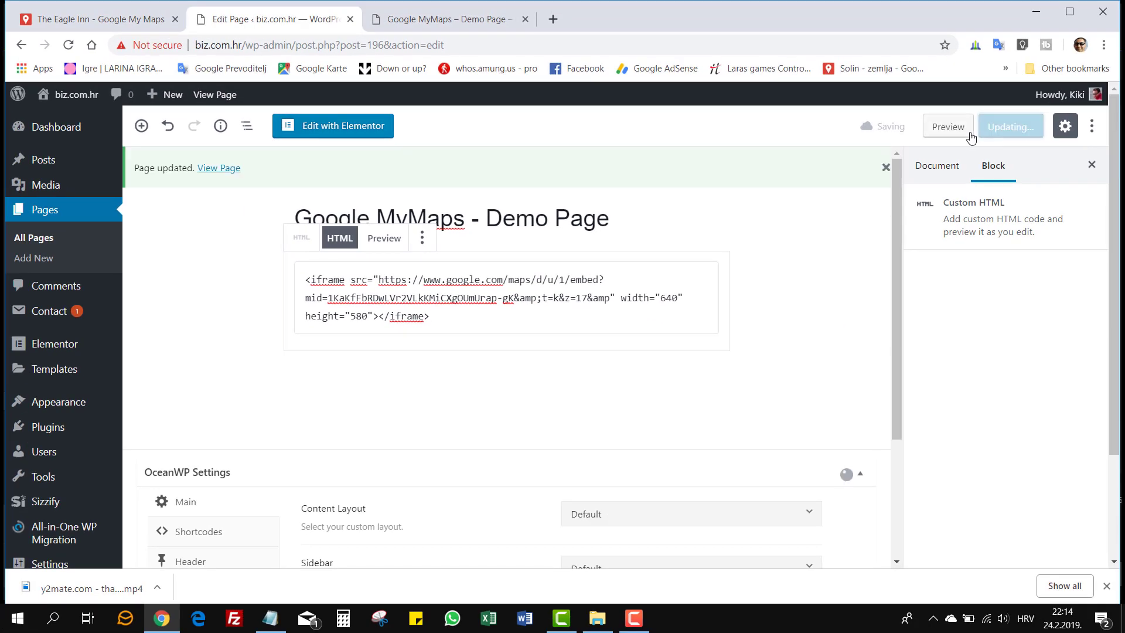
left_click(1117, 78)
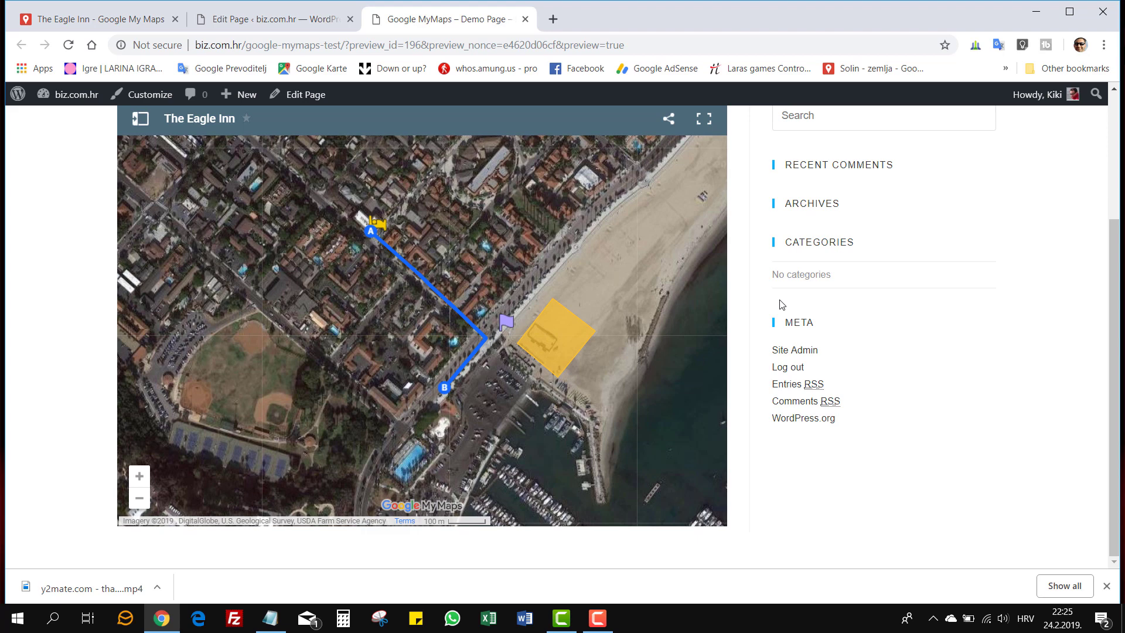
left_click(142, 123)
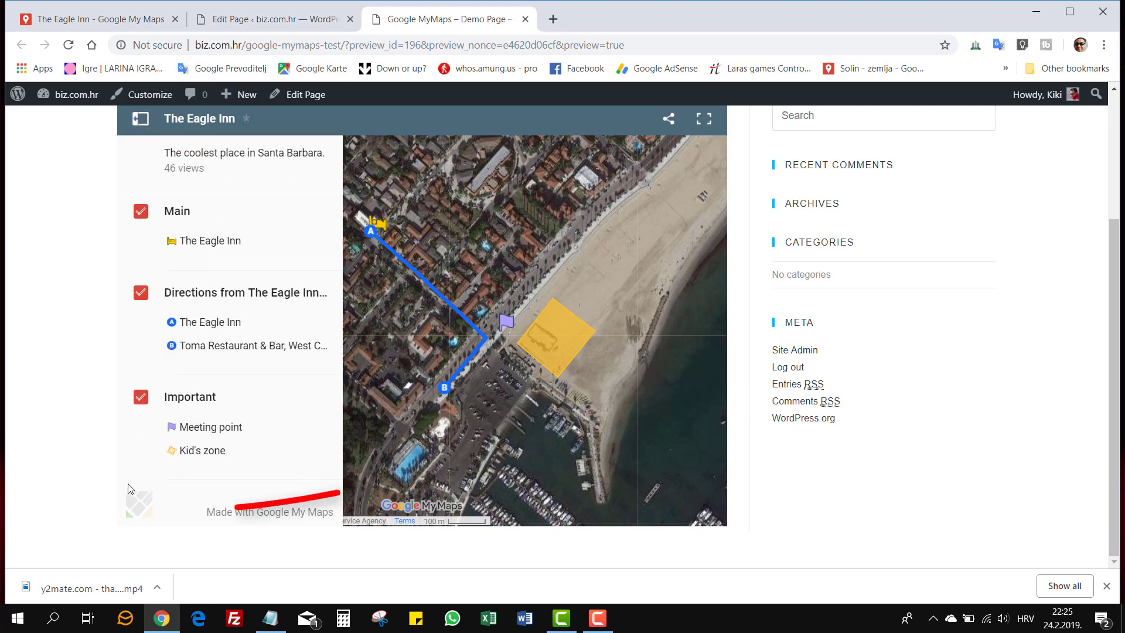
left_click(140, 510)
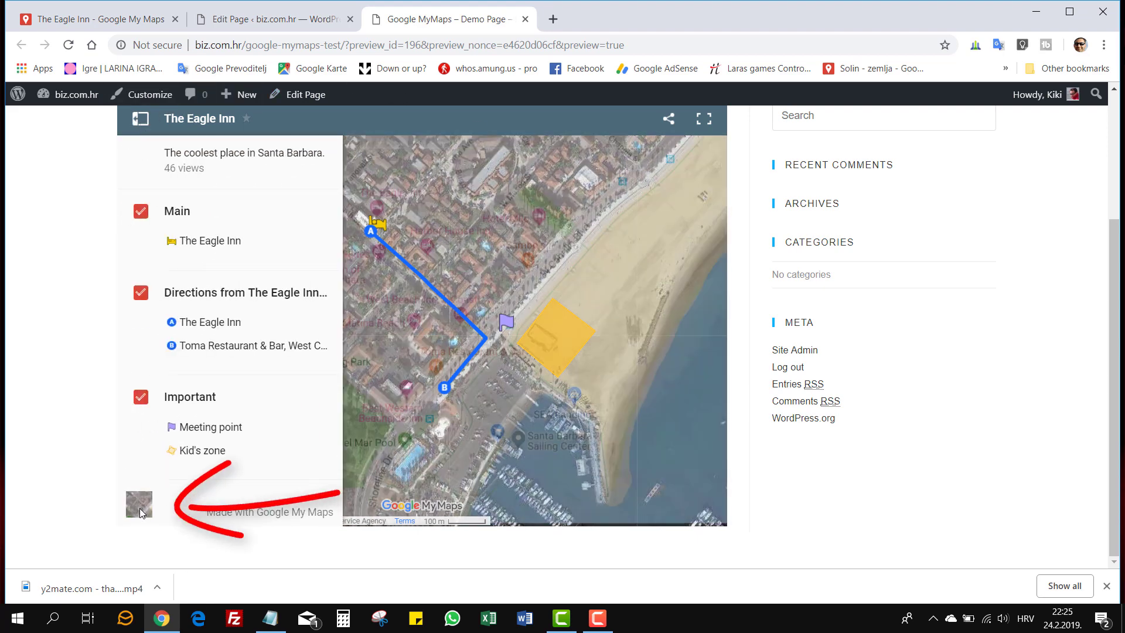
left_click(140, 123)
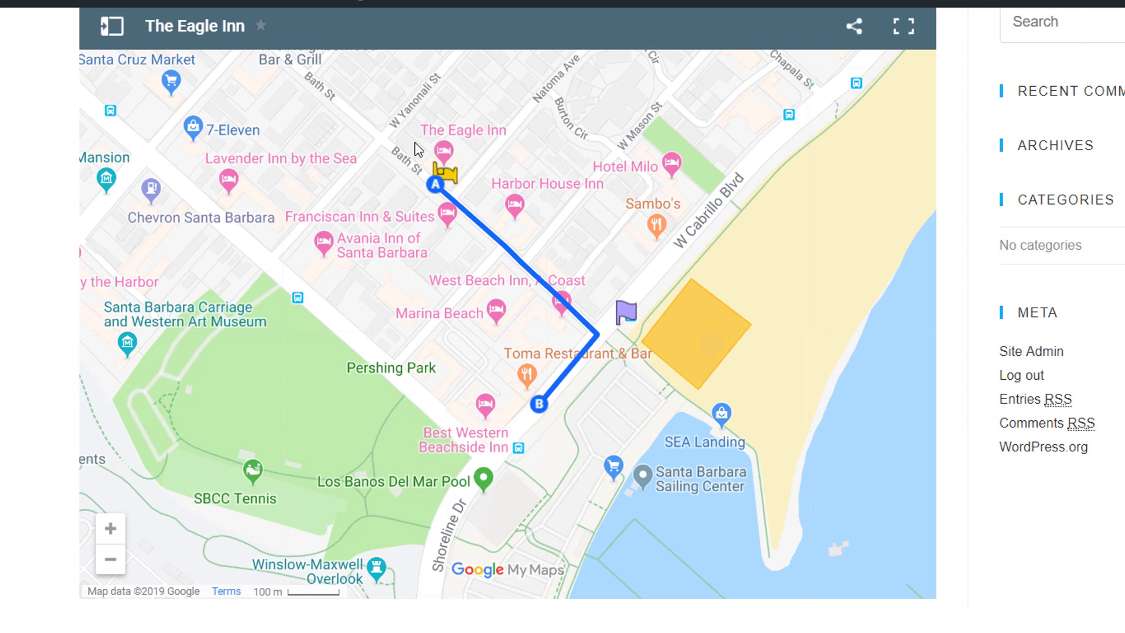
left_click(111, 36)
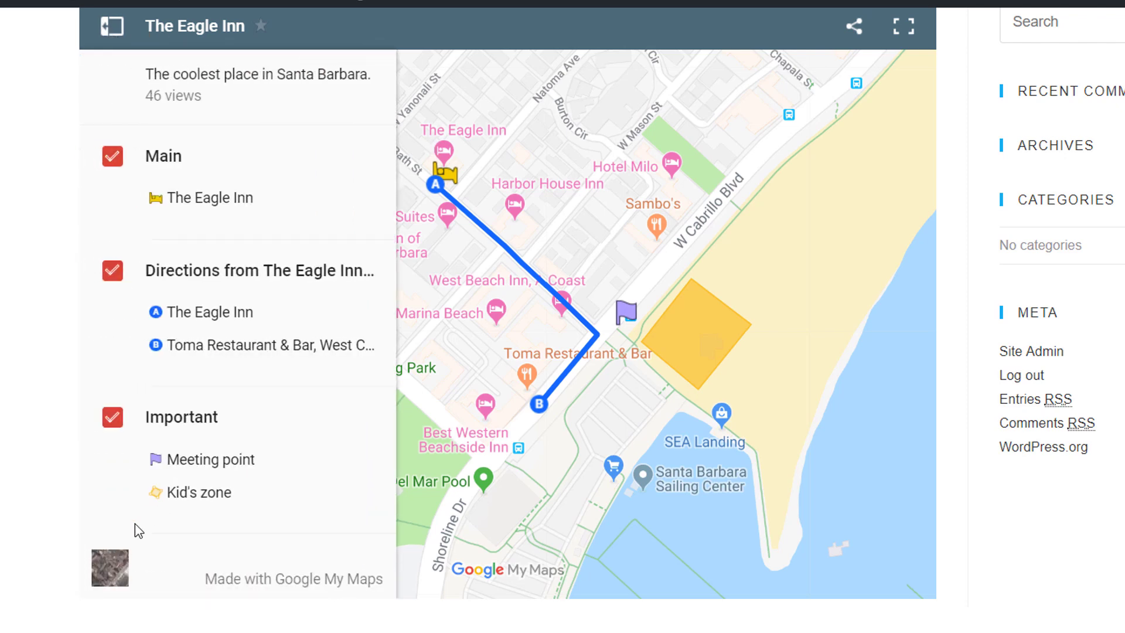
left_click(112, 568)
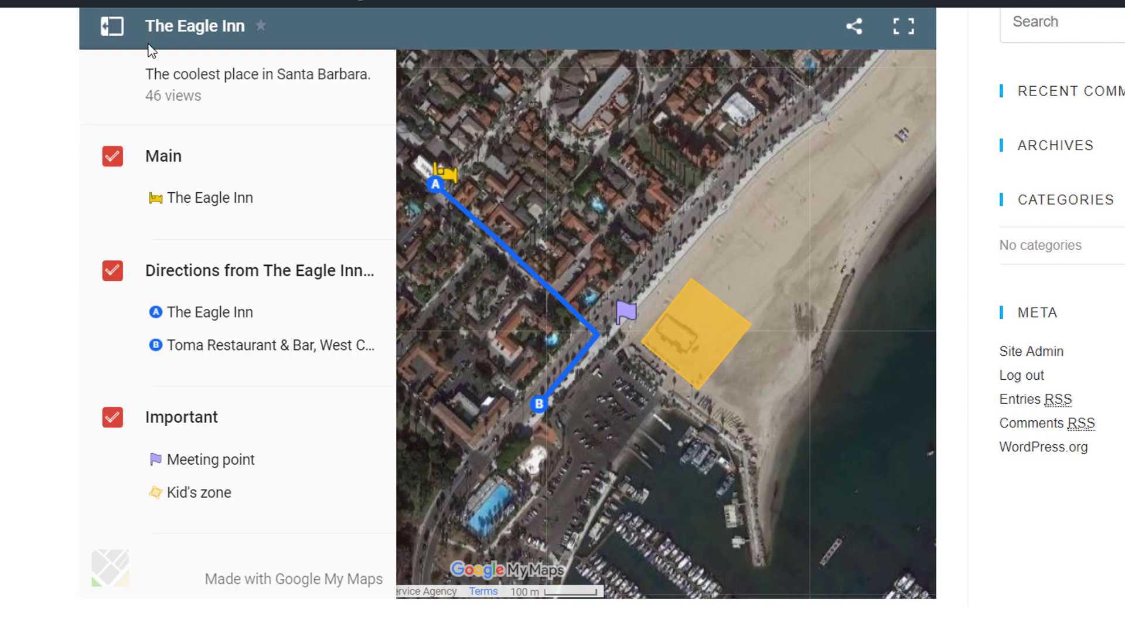
left_click(111, 26)
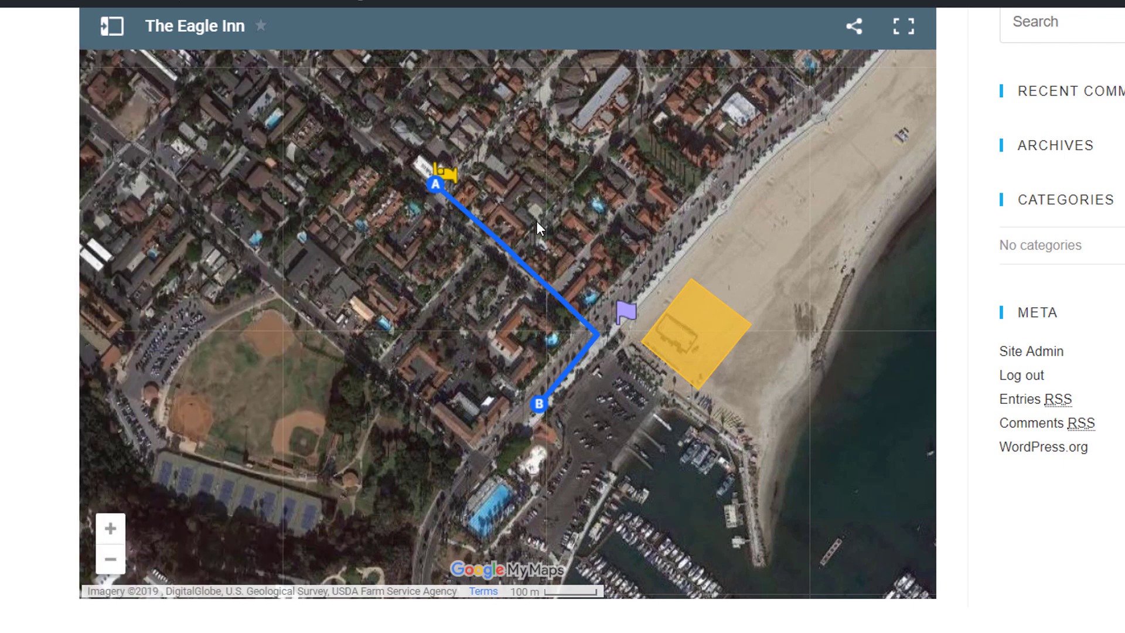